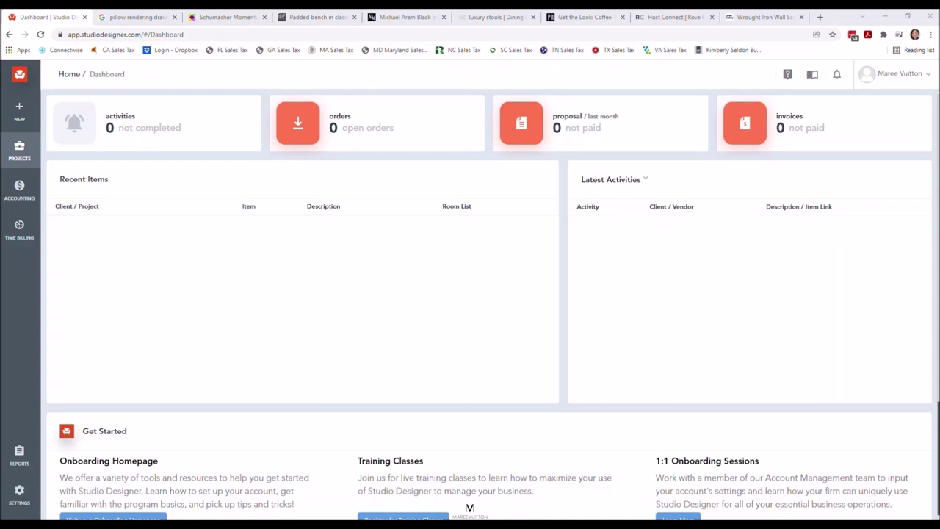
Step: Go to the project items list and start a new item for the filtered client
{"action": "mouse_move", "coordinate": [19, 151]}
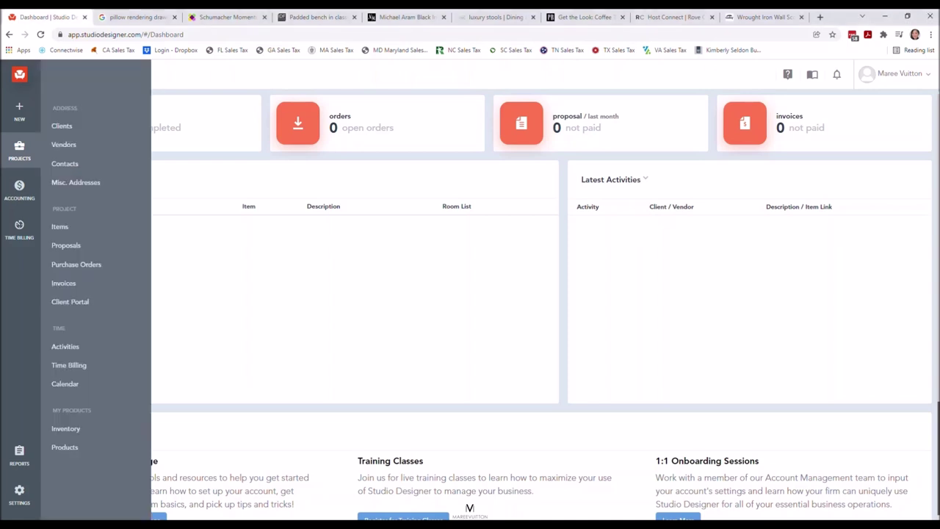
{"action": "left_click", "coordinate": [66, 227]}
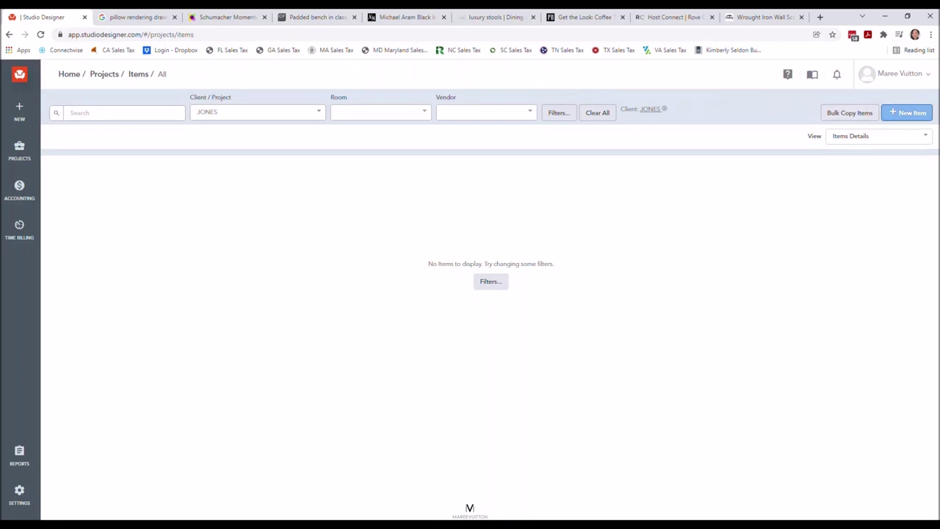
{"action": "left_click", "coordinate": [908, 113]}
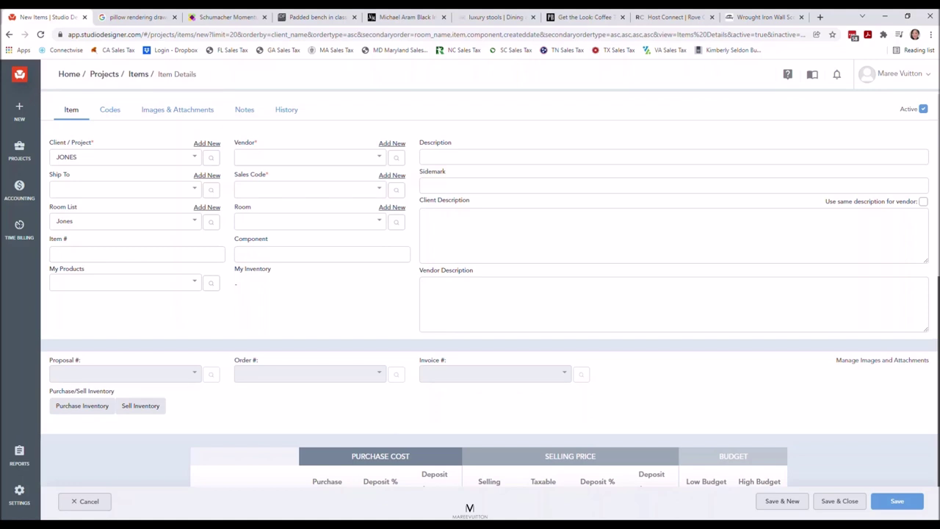
Step: Start a new address record for the item's vendor and set its type to Vendor
{"action": "left_click", "coordinate": [305, 156]}
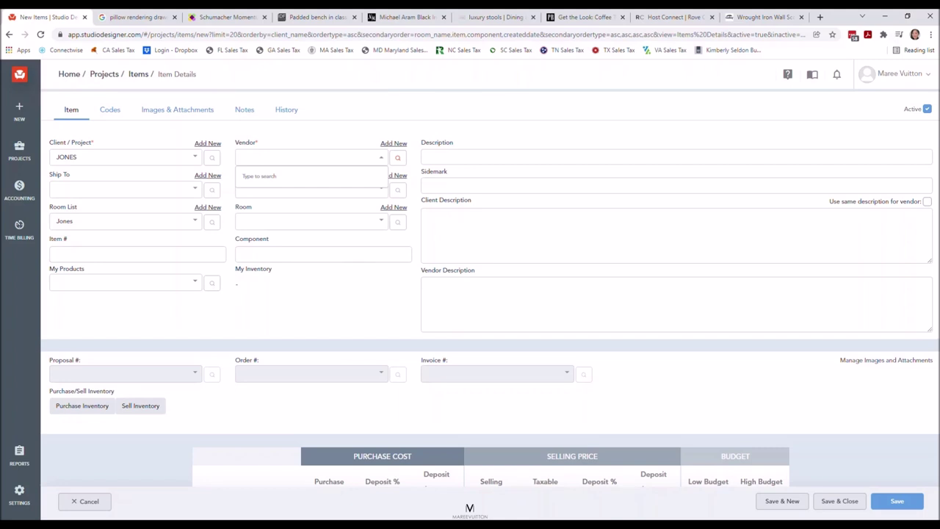
{"action": "key", "text": "Return"}
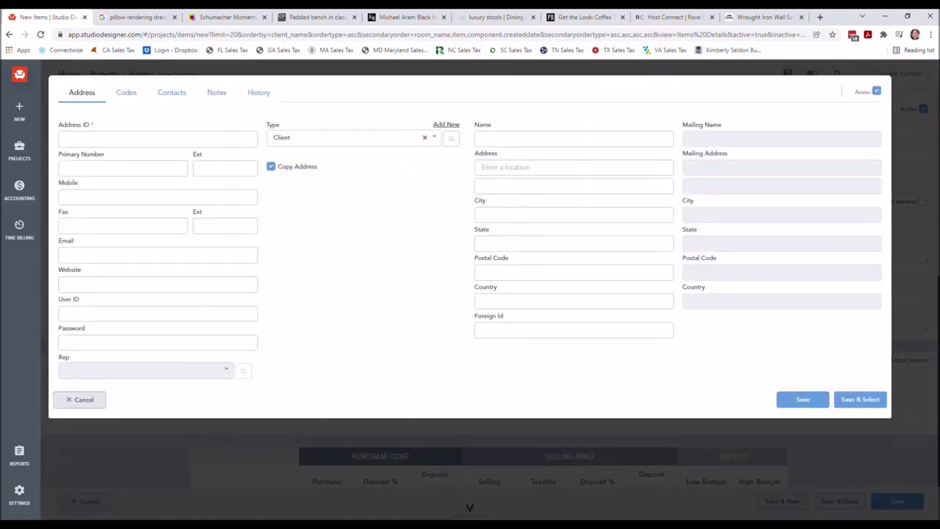
{"action": "left_click", "coordinate": [345, 138]}
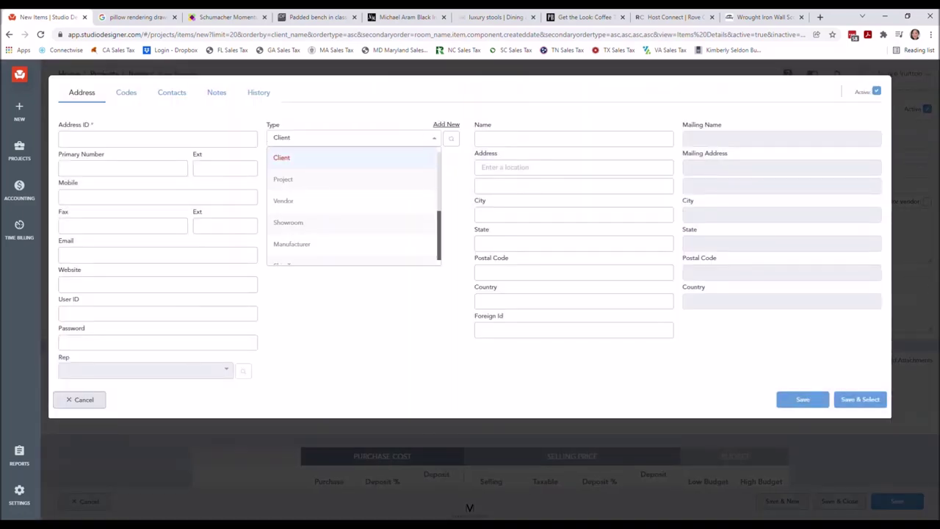
{"action": "left_click", "coordinate": [283, 200]}
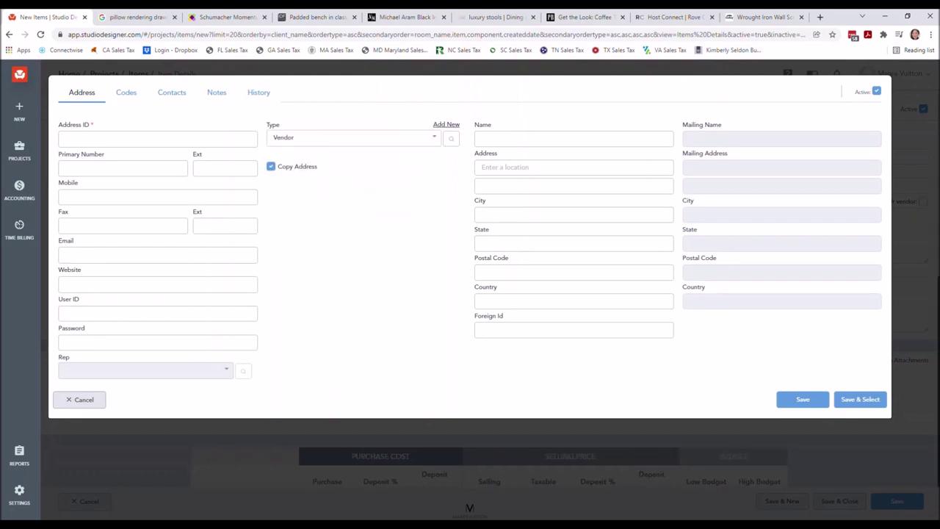
{"action": "left_click", "coordinate": [345, 137]}
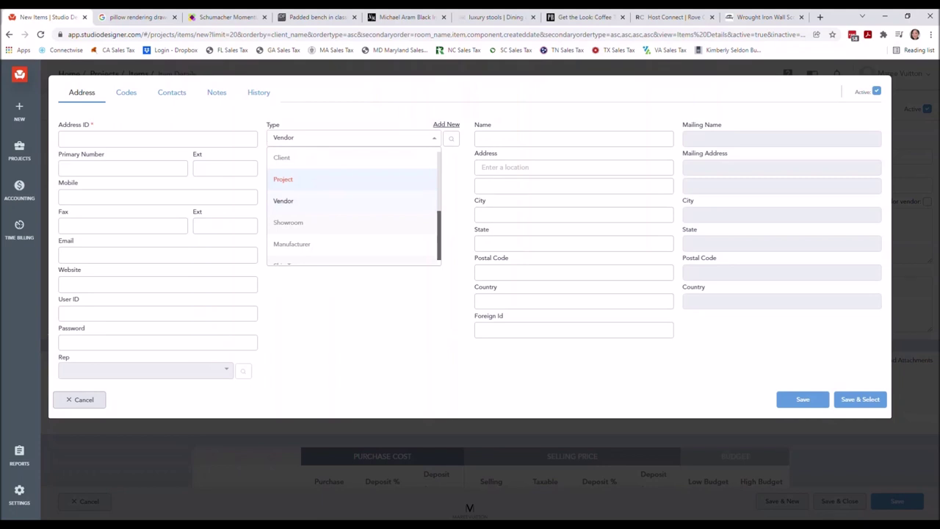
{"action": "scroll", "coordinate": [352, 205], "scroll_direction": "down", "scroll_amount": 2}
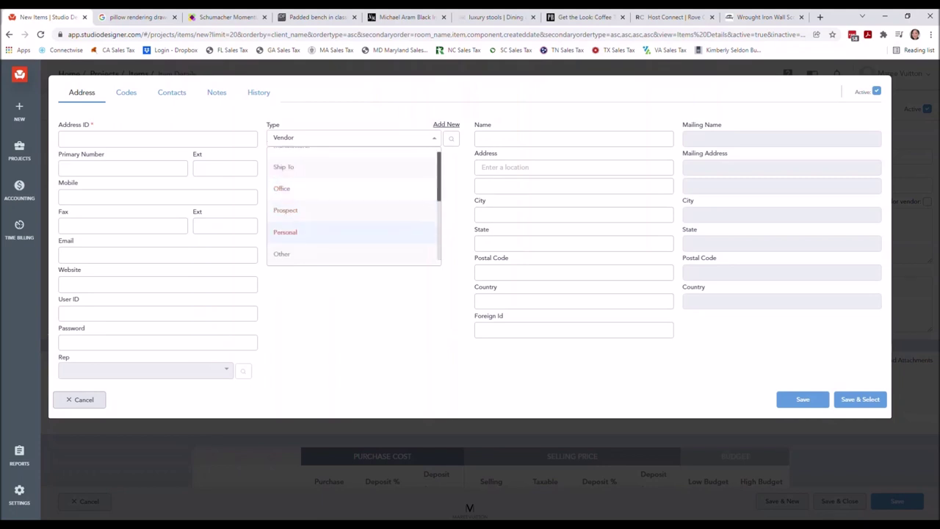
{"action": "scroll", "coordinate": [352, 213], "scroll_direction": "up", "scroll_amount": 3}
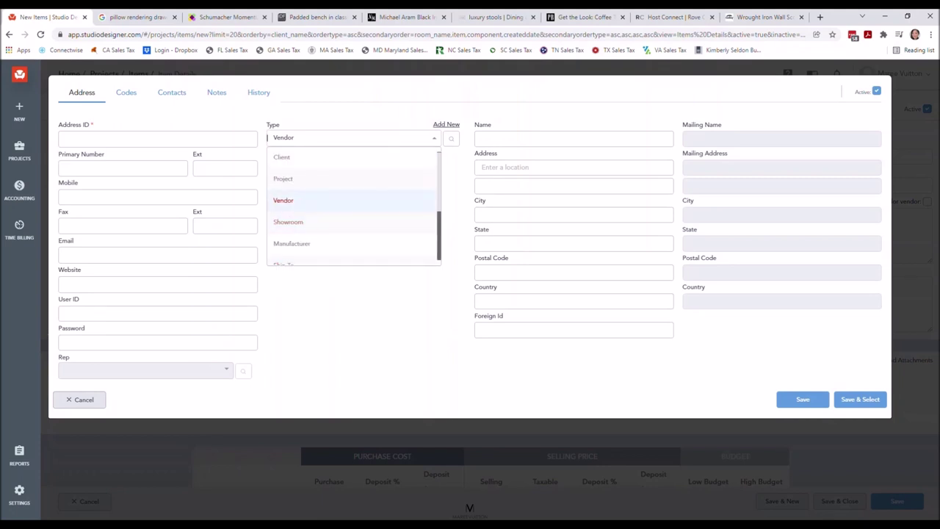
{"action": "key", "text": "Return"}
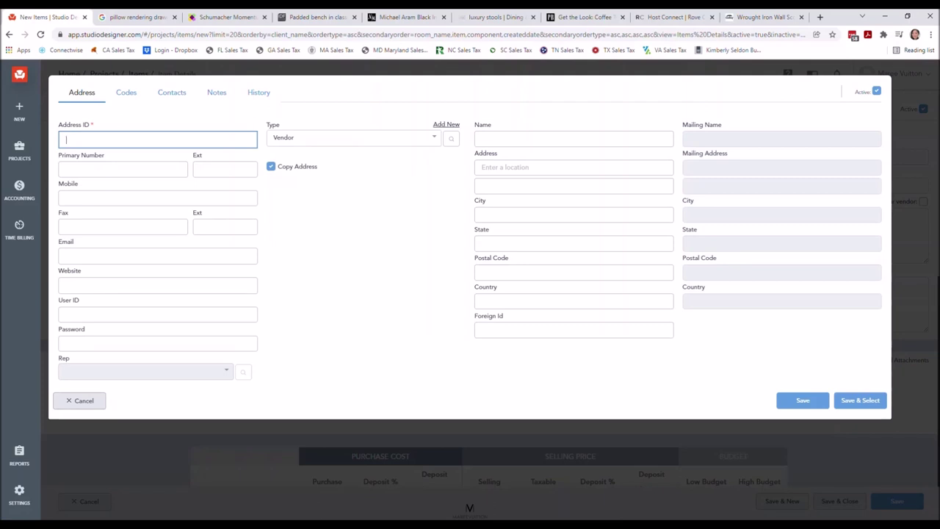
Step: Enter ROVE CONCEPTS as the vendor's Address ID and leave the phone, e-mail, website and login fields blank
{"action": "type", "text": "ROVE CONCEPTS"}
{"action": "left_click", "coordinate": [122, 168]}
{"action": "key", "text": "Tab"}
{"action": "key", "text": "Tab"}
{"action": "key", "text": "Tab"}
{"action": "key", "text": "Tab"}
{"action": "key", "text": "Tab"}
{"action": "key", "text": "Tab"}
{"action": "key", "text": "Tab"}
{"action": "key", "text": "Tab"}
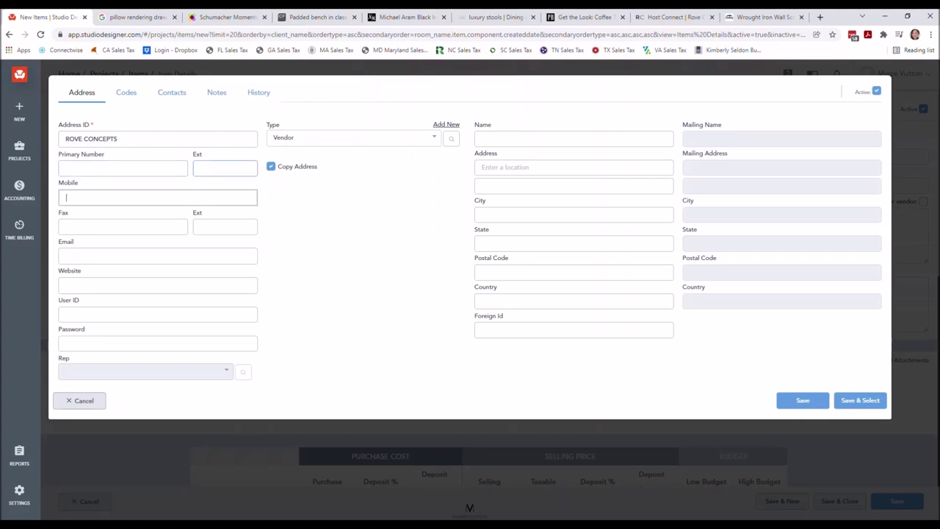
{"action": "key", "text": "Tab"}
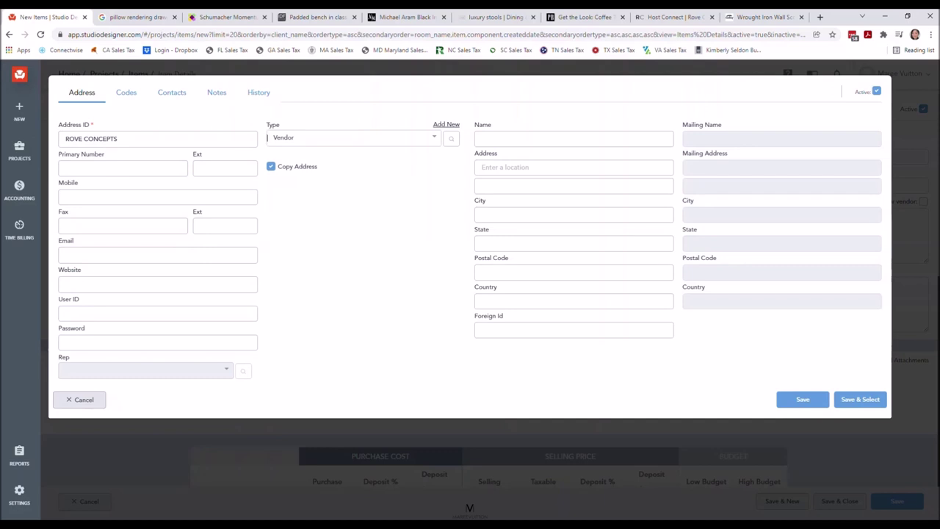
Step: Enter Rove Concepts as the vendor's name, leaving the address blank
{"action": "left_click", "coordinate": [515, 139]}
{"action": "type", "text": "Rove"}
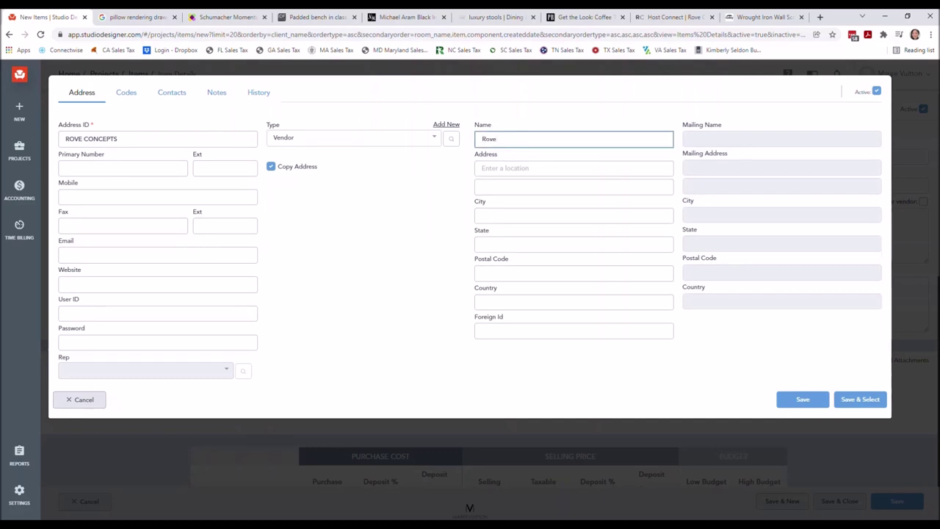
{"action": "type", "text": " Concepts"}
{"action": "left_click", "coordinate": [573, 168]}
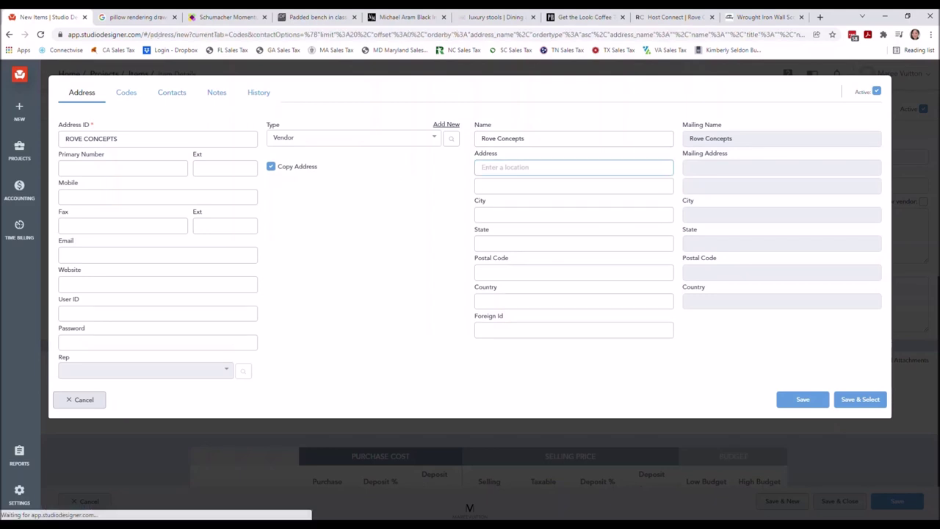
Step: Set the payment terms in the vendor codes to Open Account
{"action": "left_click", "coordinate": [126, 92]}
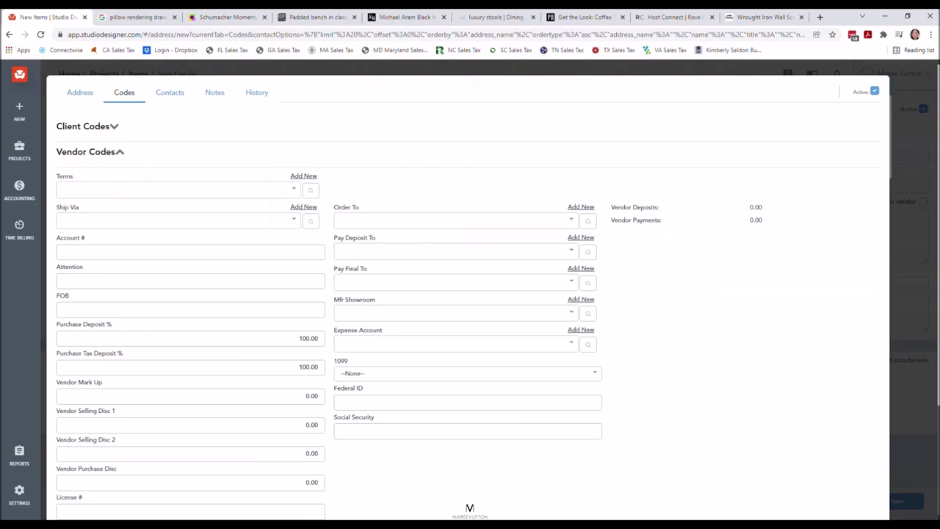
{"action": "scroll", "coordinate": [467, 293], "scroll_direction": "down", "scroll_amount": 2}
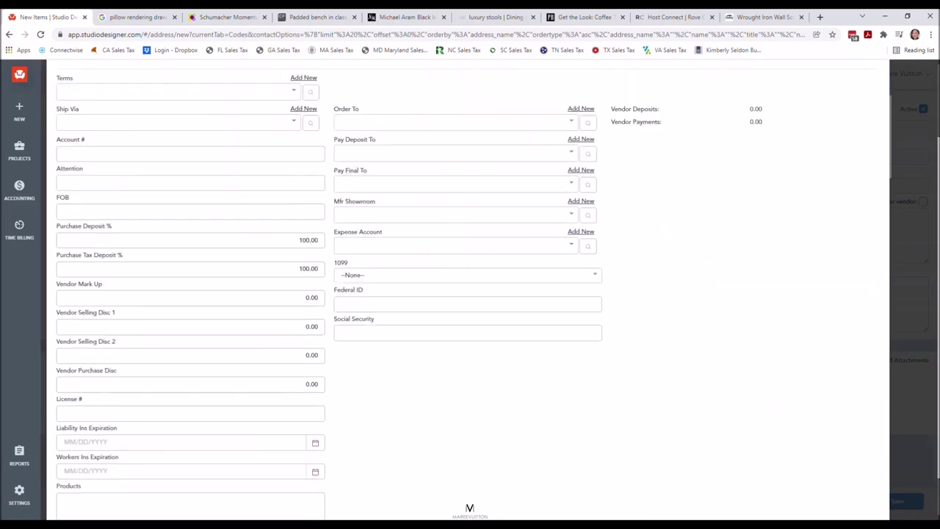
{"action": "scroll", "coordinate": [467, 293], "scroll_direction": "down", "scroll_amount": 1}
{"action": "scroll", "coordinate": [467, 294], "scroll_direction": "up", "scroll_amount": 3}
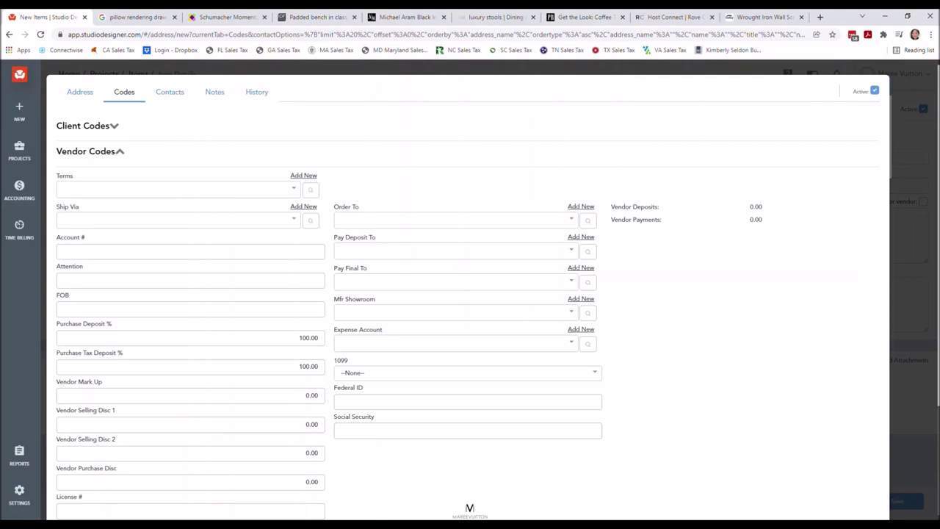
{"action": "left_click", "coordinate": [175, 189]}
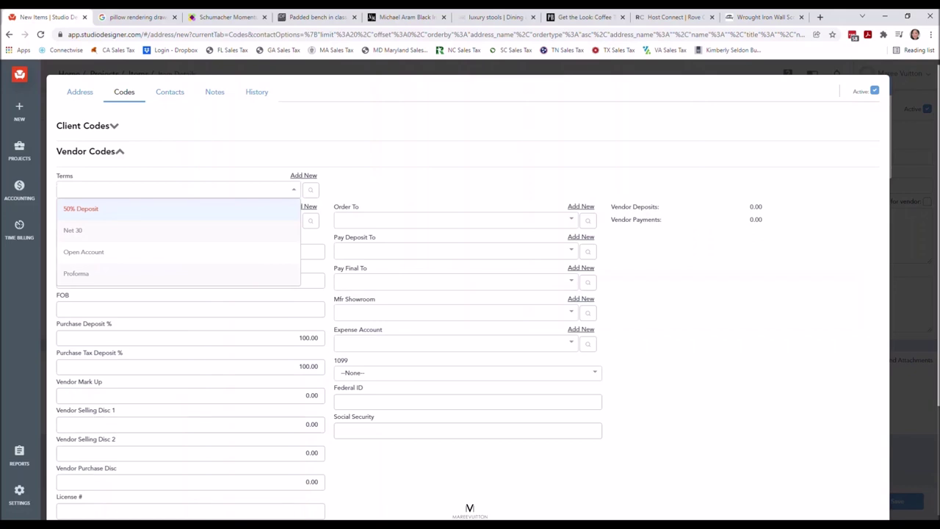
{"action": "key", "text": "Down"}
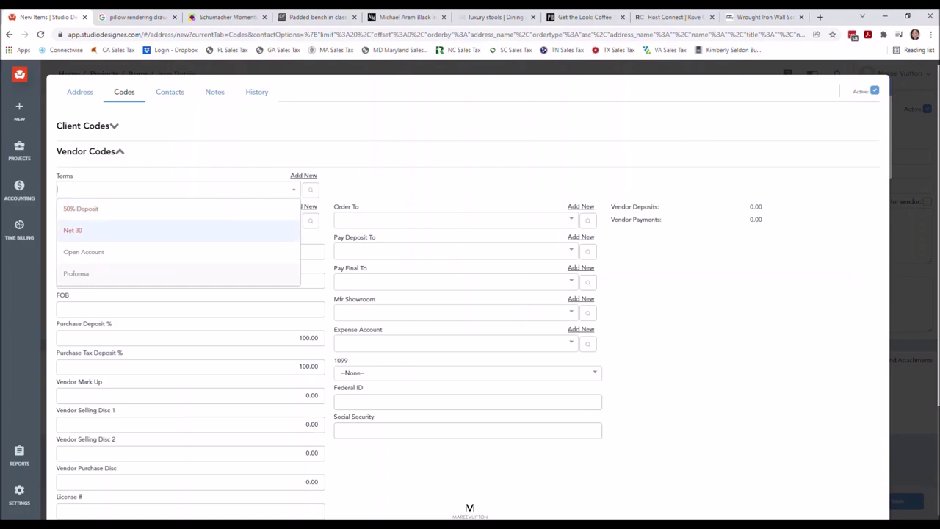
{"action": "key", "text": "Down"}
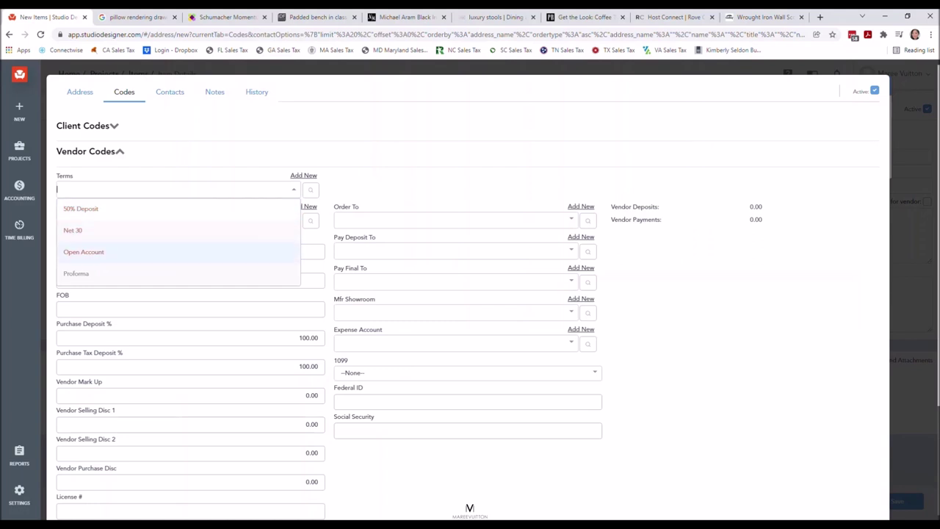
{"action": "key", "text": "Return"}
Step: Set the vendor's Ship Via method to Will Advise
{"action": "key", "text": "Tab"}
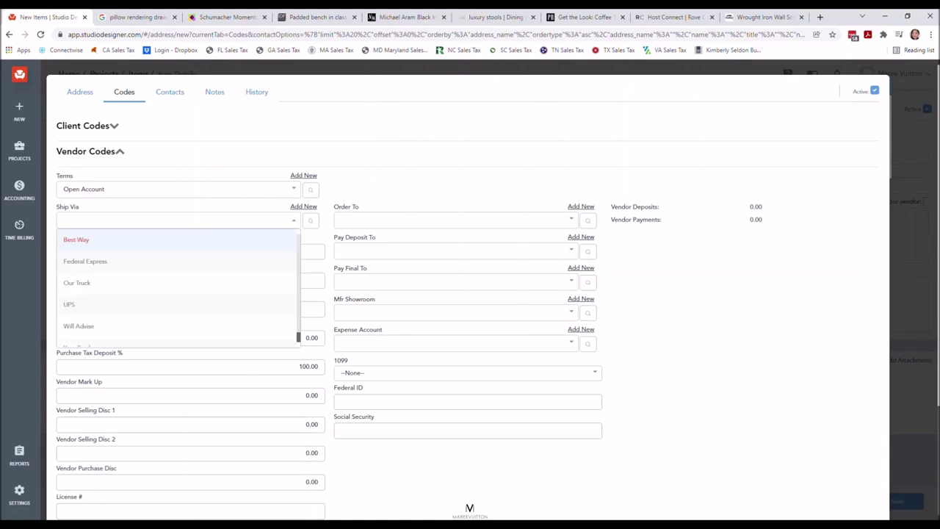
{"action": "key", "text": "Down"}
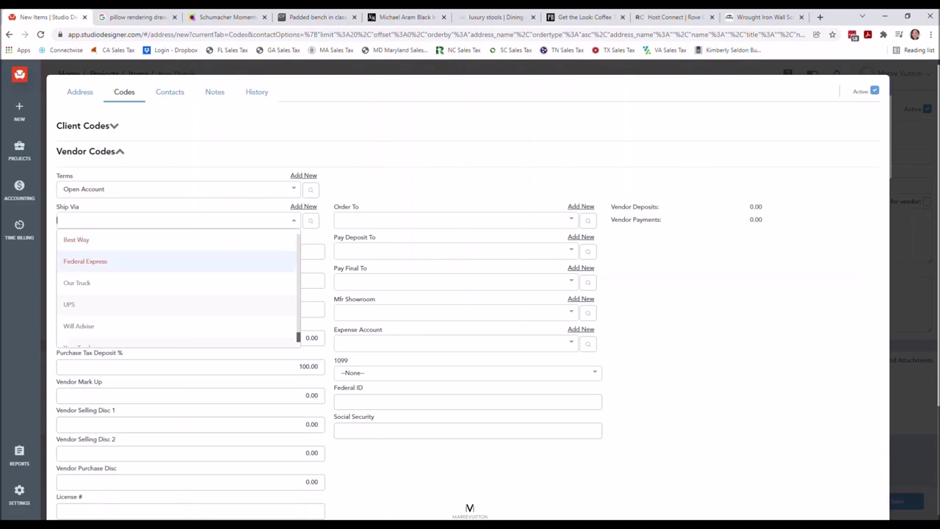
{"action": "key", "text": "Down"}
{"action": "key", "text": "Down"}
{"action": "key", "text": "Down"}
{"action": "key", "text": "Return"}
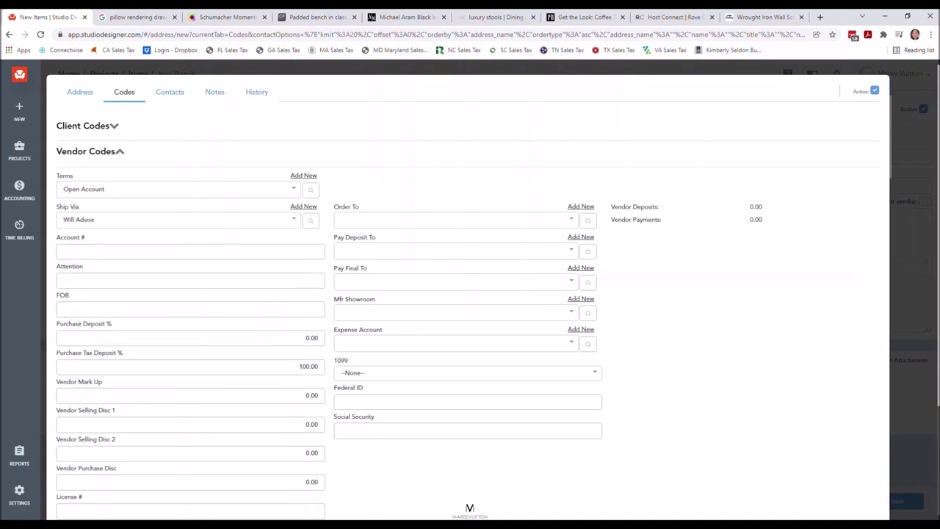
Step: Look over the vendor's Order To choices and Account # field without filling them in
{"action": "left_click", "coordinate": [338, 219]}
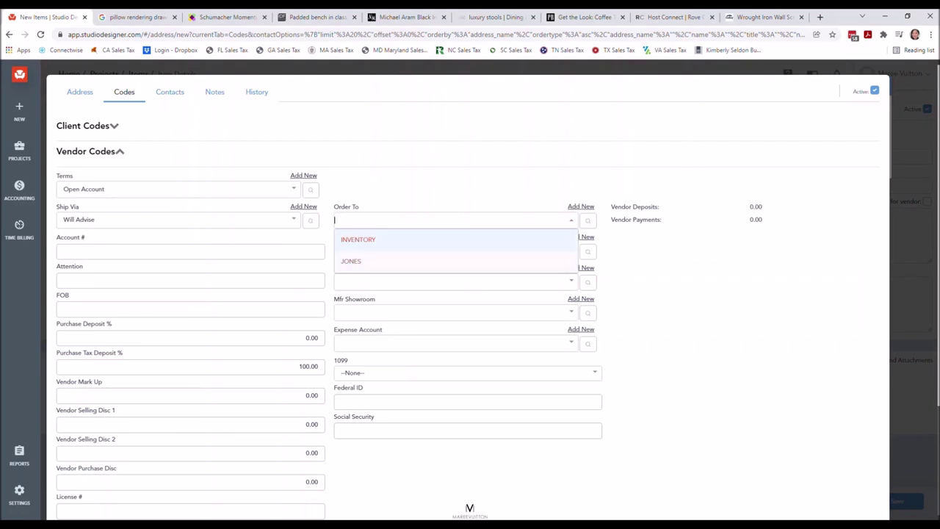
{"action": "key", "text": "Escape"}
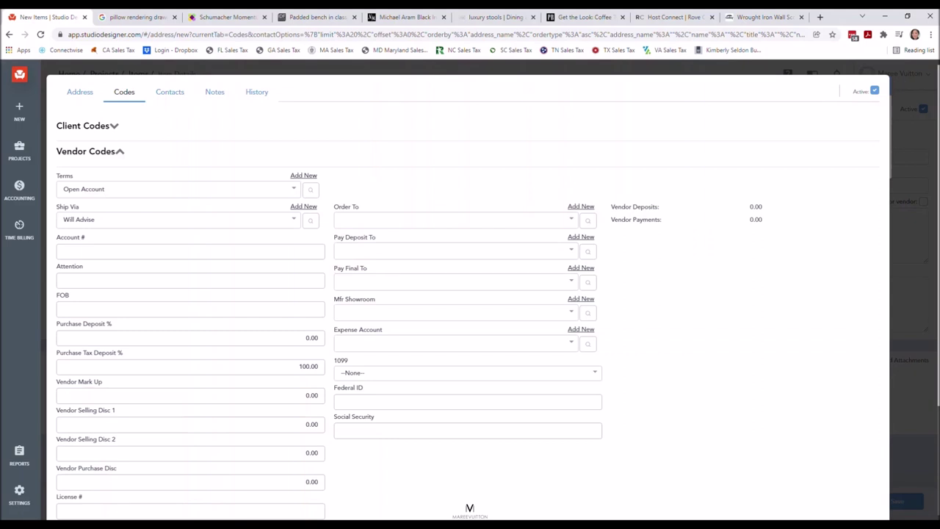
{"action": "left_click", "coordinate": [147, 252]}
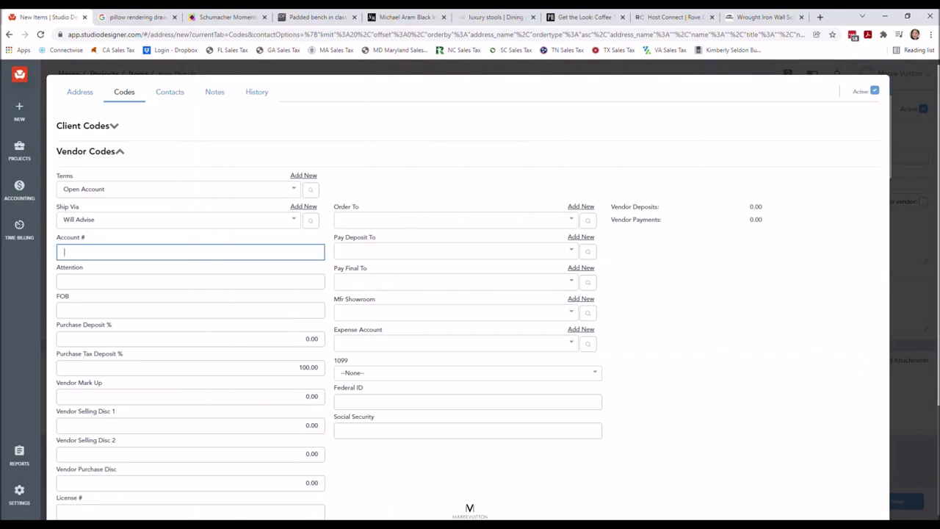
Step: Set the vendor's Purchase Deposit % to 100 and Vendor Mark Up to 100, leaving the discount fields as they are
{"action": "scroll", "coordinate": [471, 294], "scroll_direction": "down", "scroll_amount": 1}
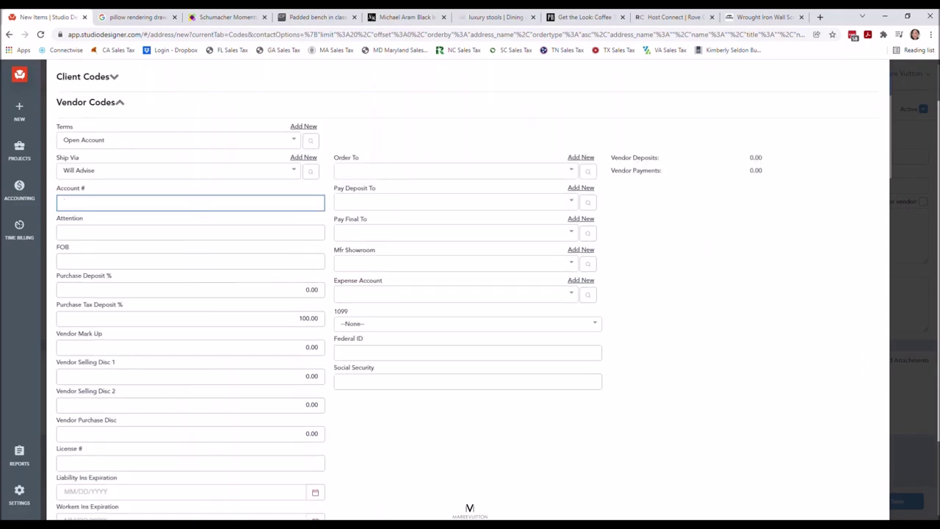
{"action": "left_click", "coordinate": [311, 288]}
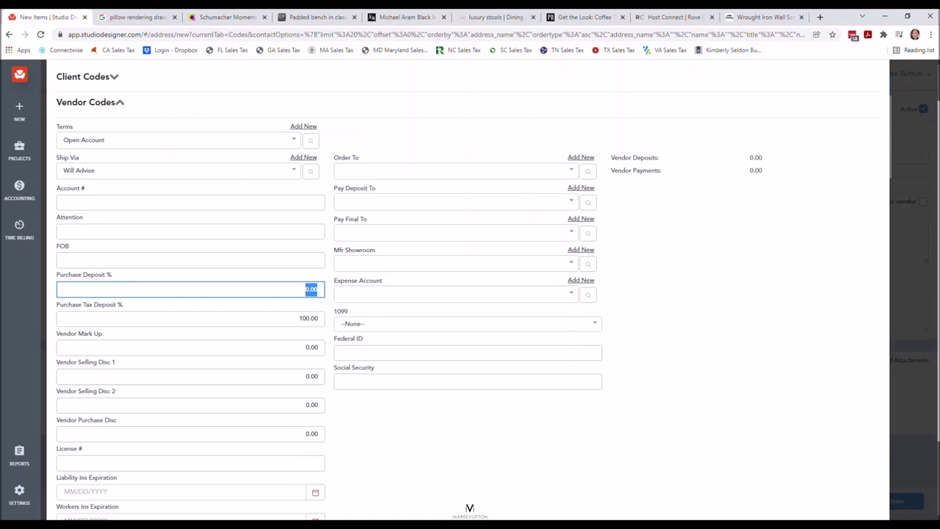
{"action": "type", "text": "100"}
{"action": "key", "text": "Tab"}
{"action": "key", "text": "Tab"}
{"action": "type", "text": "100"}
{"action": "key", "text": "Tab"}
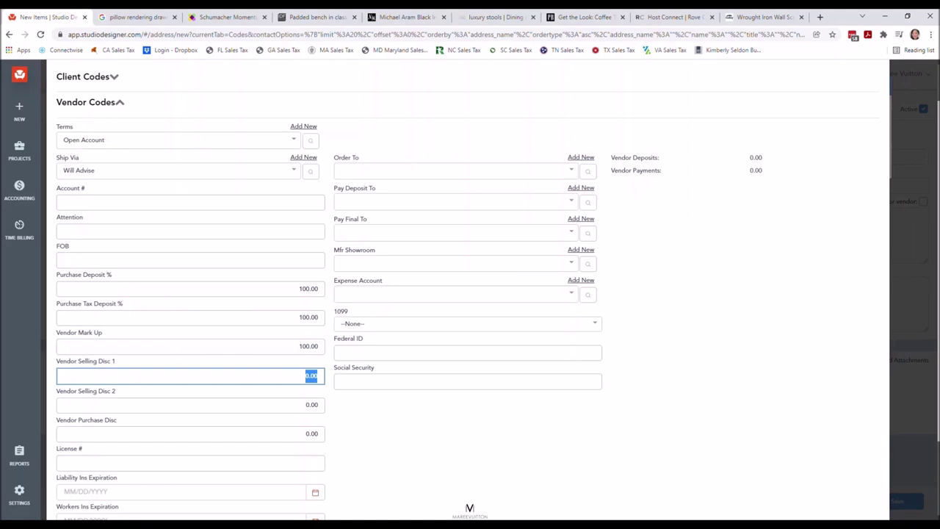
{"action": "key", "text": "Tab"}
{"action": "key", "text": "Tab"}
{"action": "key", "text": "Tab"}
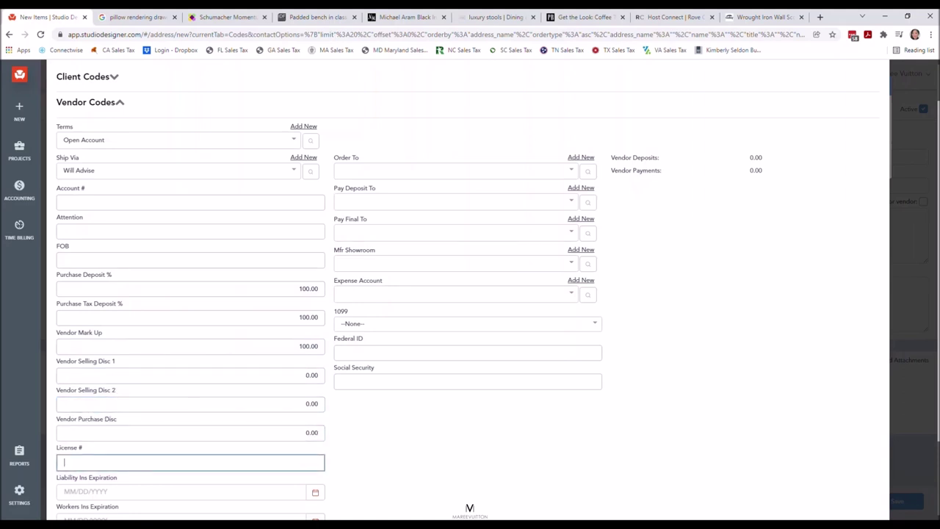
Step: Look over the vendor's Products field and the Expense Account choices without filling them in
{"action": "scroll", "coordinate": [470, 294], "scroll_direction": "down", "scroll_amount": 2}
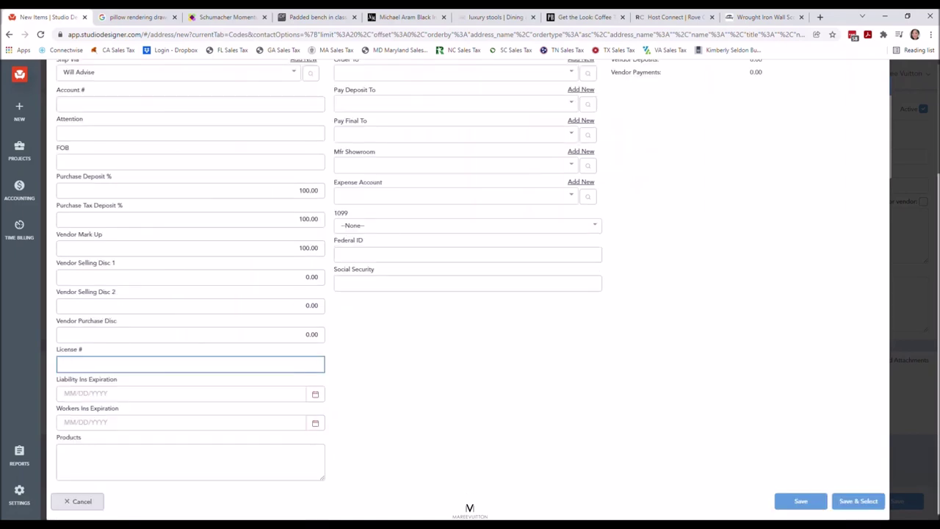
{"action": "left_click", "coordinate": [190, 460]}
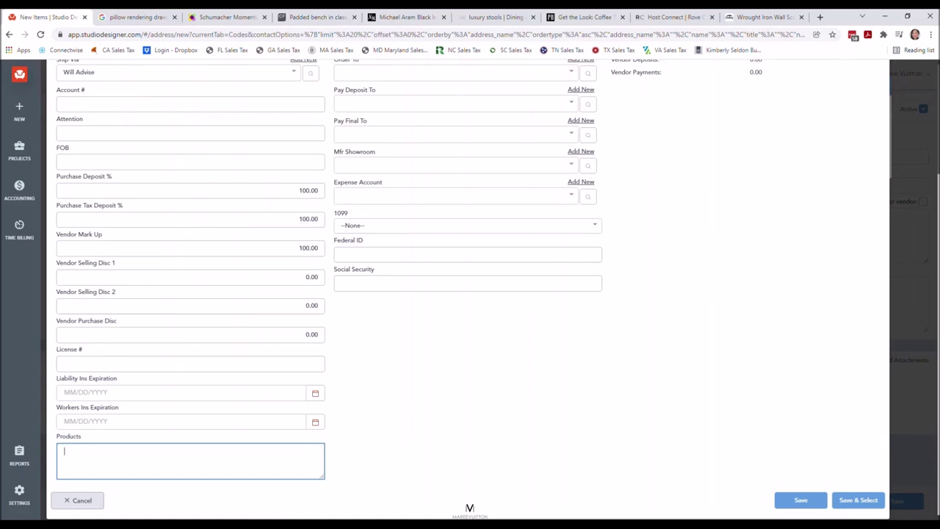
{"action": "scroll", "coordinate": [470, 294], "scroll_direction": "up", "scroll_amount": 2}
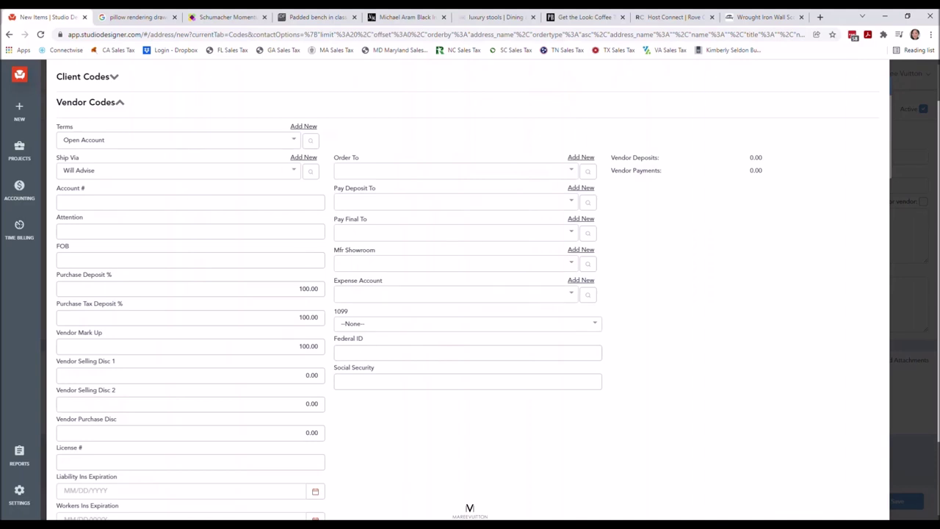
{"action": "left_click", "coordinate": [338, 294]}
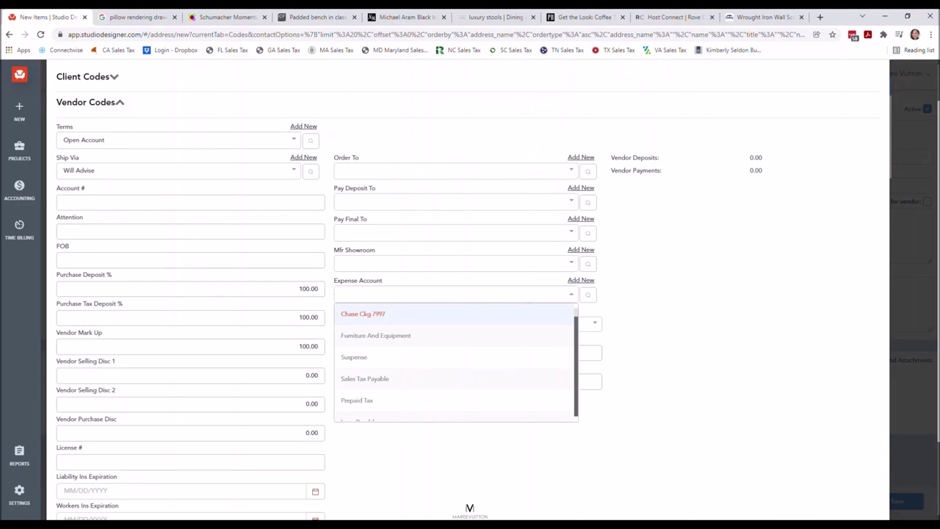
{"action": "key", "text": "Escape"}
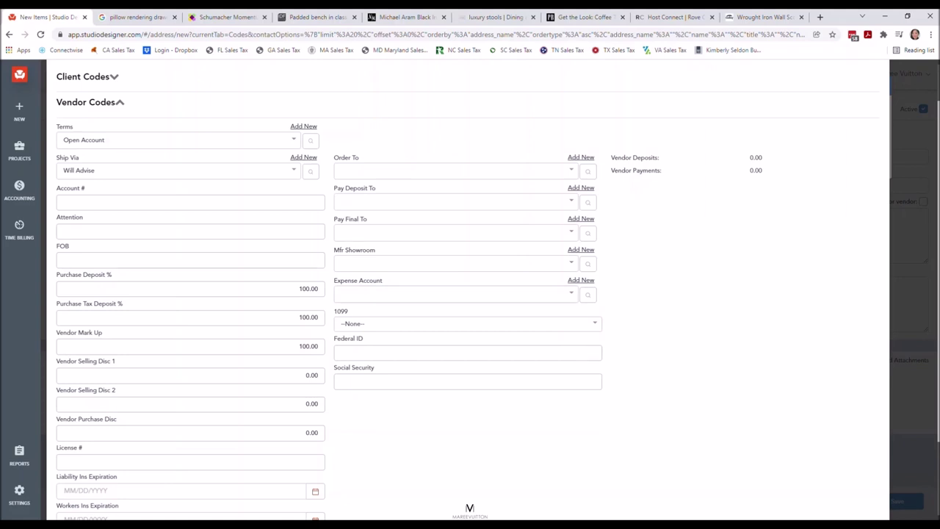
{"action": "left_click", "coordinate": [451, 294]}
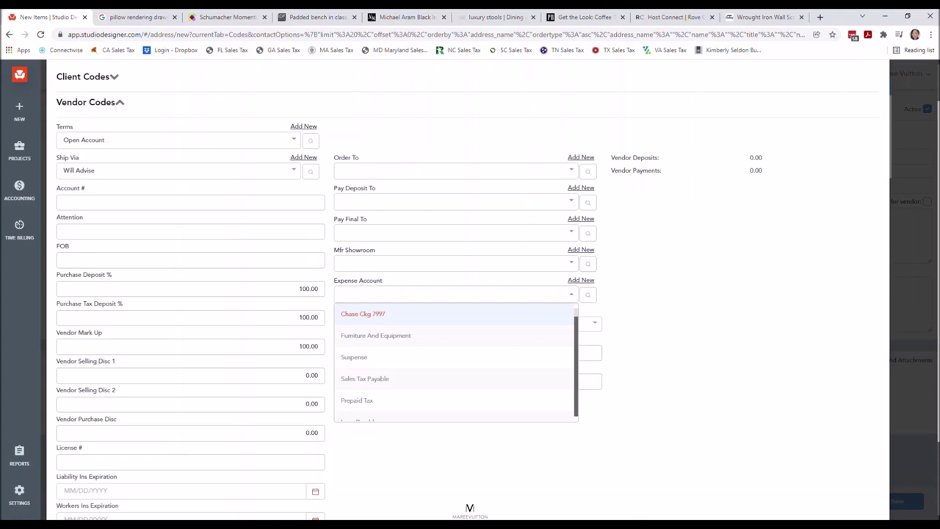
{"action": "key", "text": "Escape"}
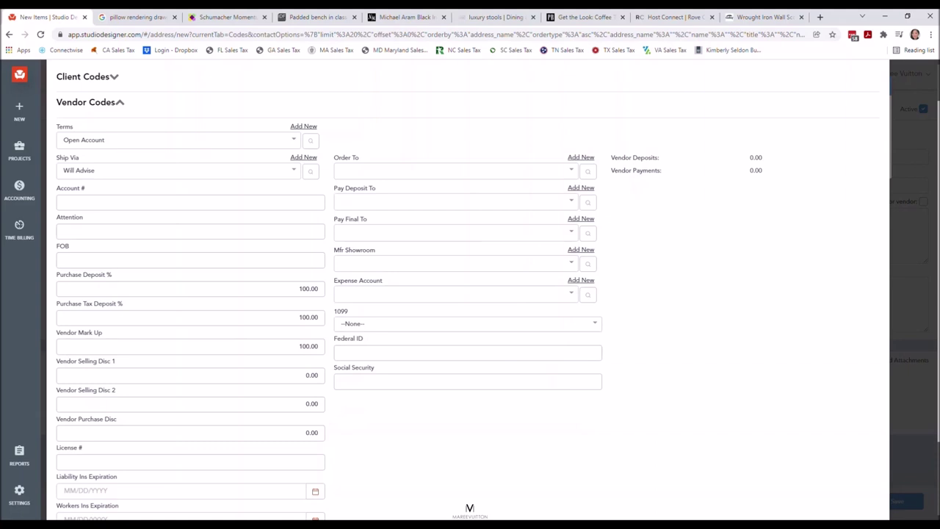
Step: Set the vendor's 1099 option to Yes, leaving the Federal ID and Social Security fields blank
{"action": "left_click", "coordinate": [335, 324]}
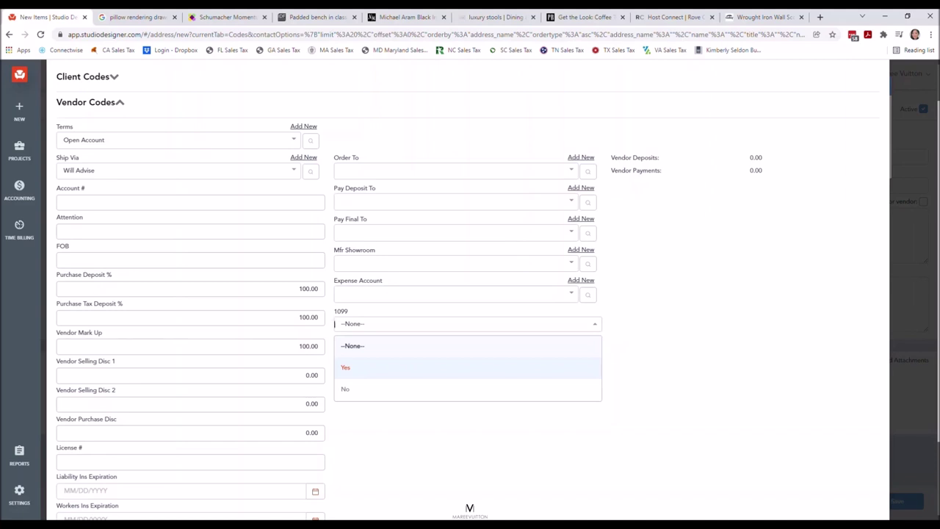
{"action": "key", "text": "Return"}
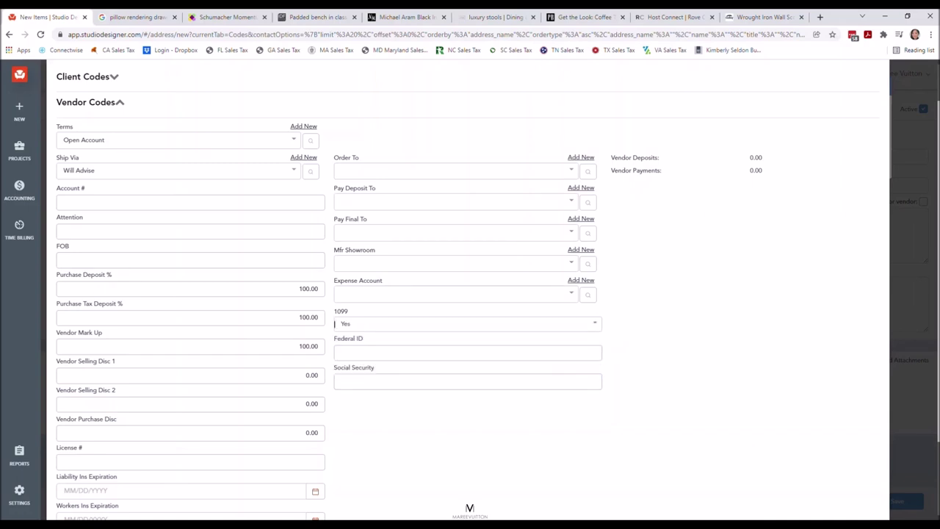
{"action": "left_click", "coordinate": [467, 353]}
{"action": "left_click", "coordinate": [467, 381]}
{"action": "left_click", "coordinate": [467, 353]}
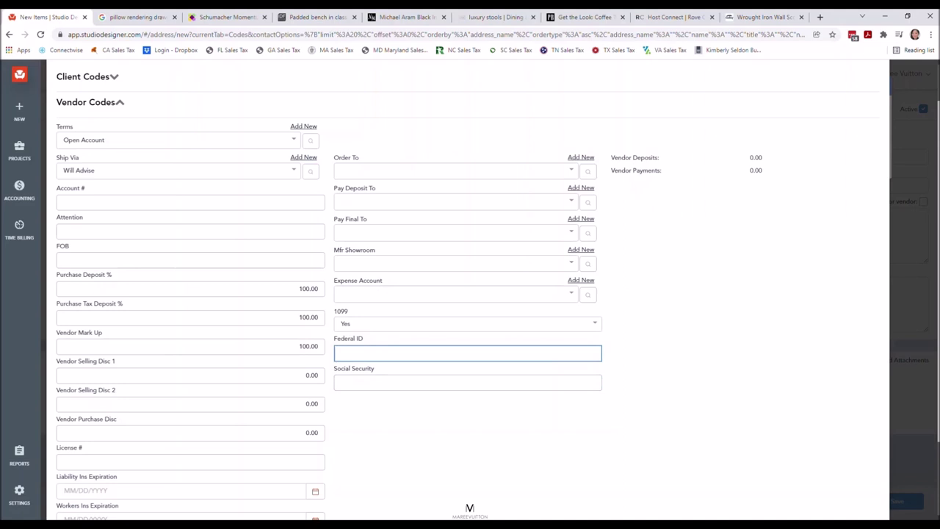
Step: Review the vendor's codes, contacts, notes and history, and save the vendor so it is selected for the item
{"action": "scroll", "coordinate": [470, 294], "scroll_direction": "down", "scroll_amount": 2}
{"action": "scroll", "coordinate": [470, 294], "scroll_direction": "up", "scroll_amount": 3}
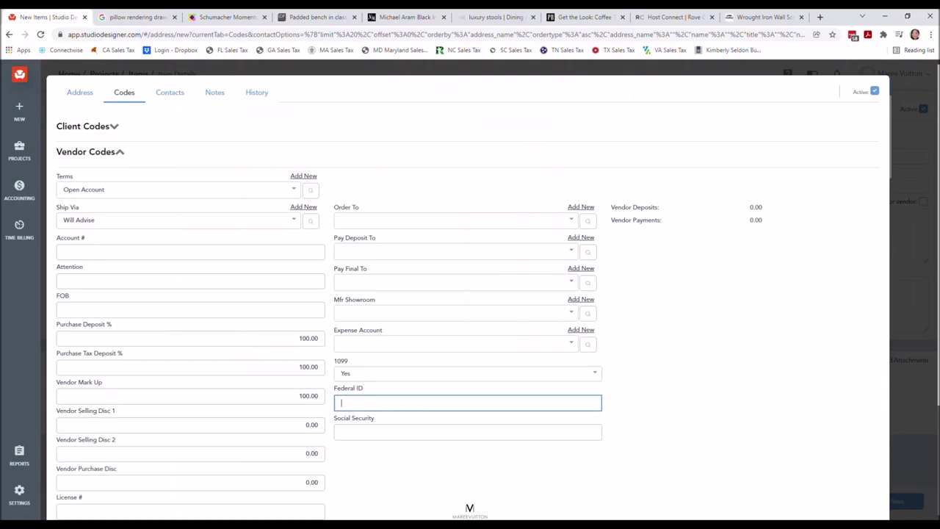
{"action": "scroll", "coordinate": [470, 294], "scroll_direction": "down", "scroll_amount": 2}
{"action": "scroll", "coordinate": [470, 294], "scroll_direction": "down", "scroll_amount": 1}
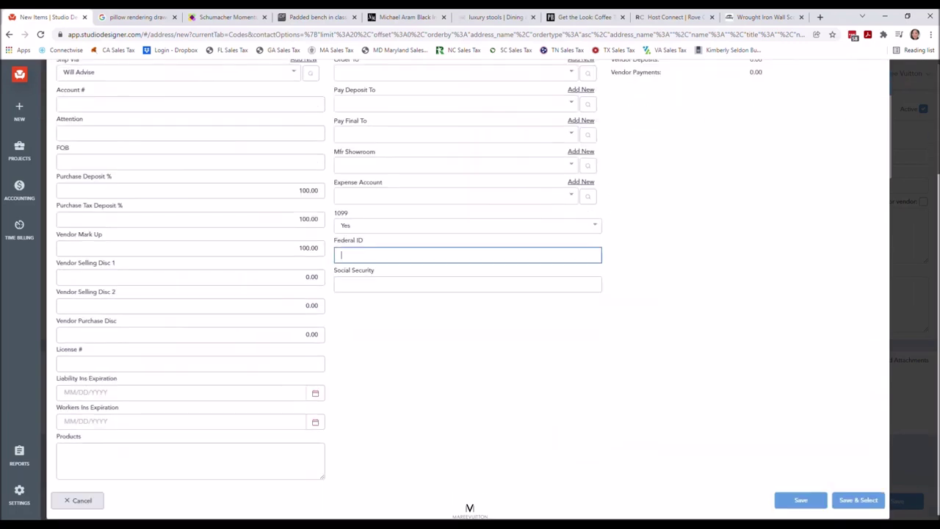
{"action": "scroll", "coordinate": [470, 294], "scroll_direction": "up", "scroll_amount": 3}
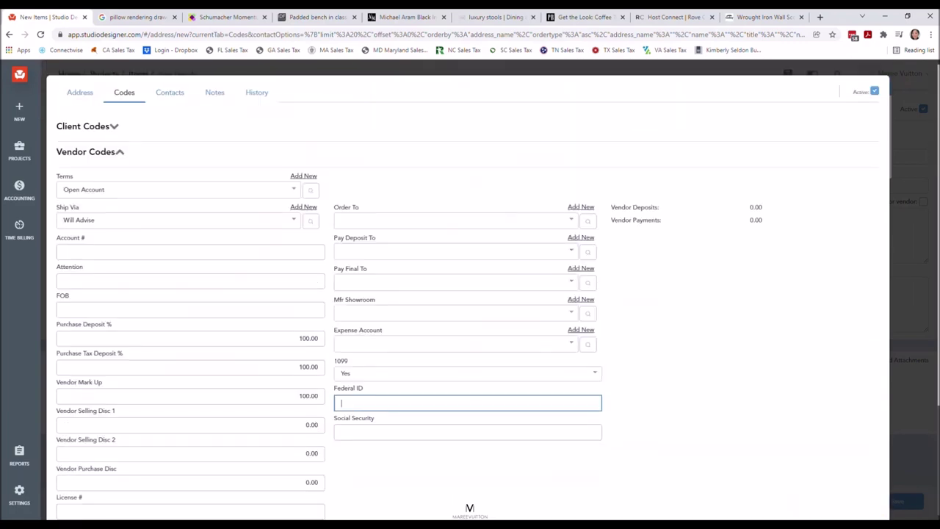
{"action": "scroll", "coordinate": [470, 294], "scroll_direction": "down", "scroll_amount": 1}
{"action": "scroll", "coordinate": [470, 294], "scroll_direction": "up", "scroll_amount": 1}
{"action": "left_click", "coordinate": [169, 92]}
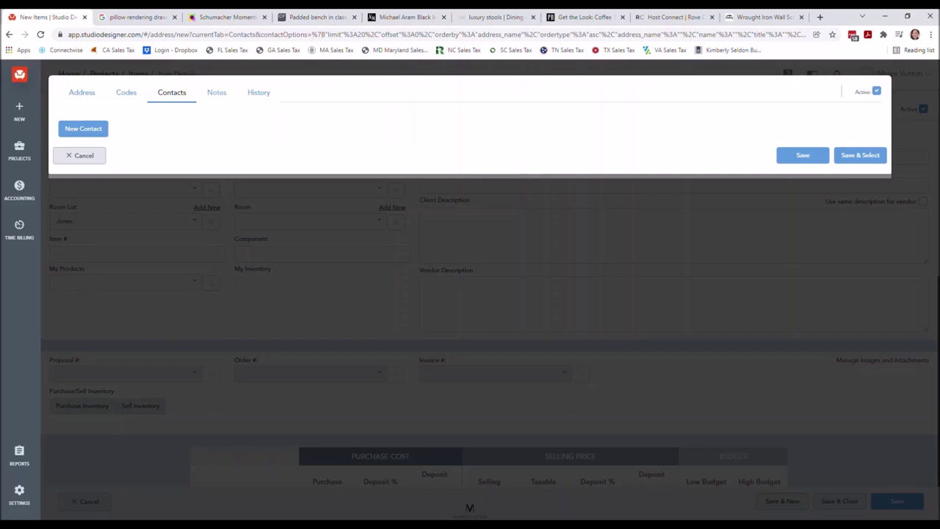
{"action": "left_click", "coordinate": [217, 92]}
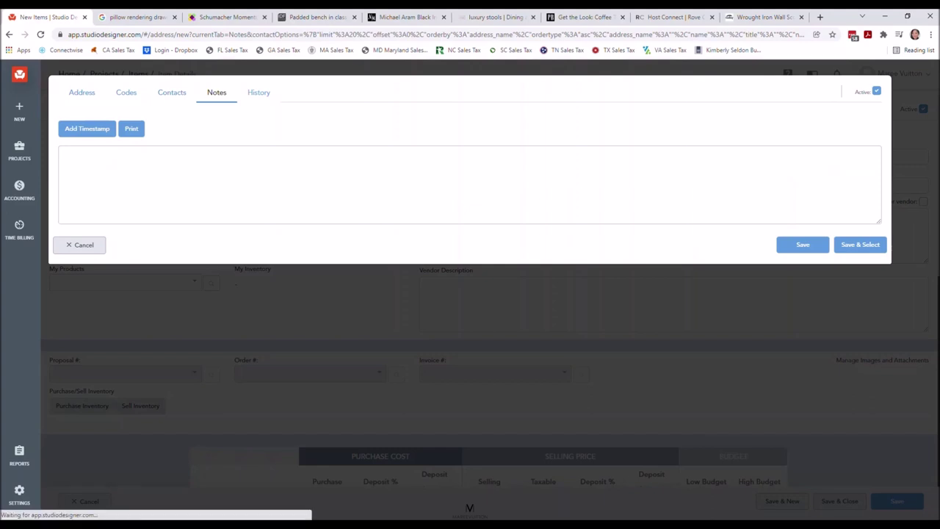
{"action": "left_click", "coordinate": [258, 92]}
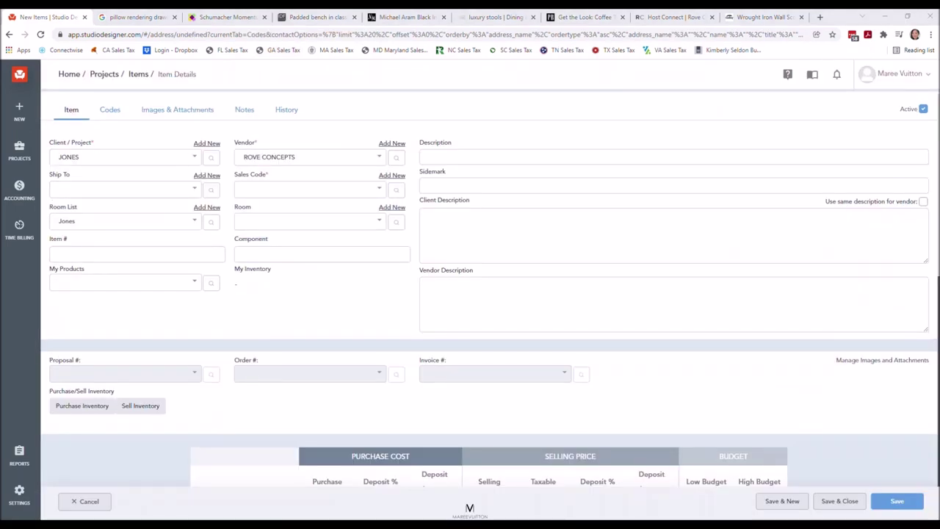
Step: Examine the item's Ship To choices and the available sales codes, leaving Ship To empty
{"action": "left_click", "coordinate": [121, 189]}
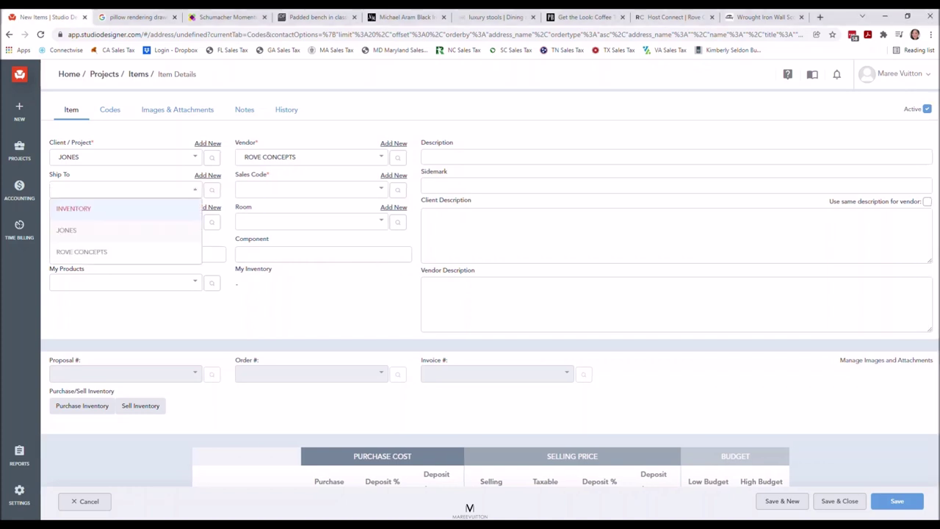
{"action": "key", "text": "Escape"}
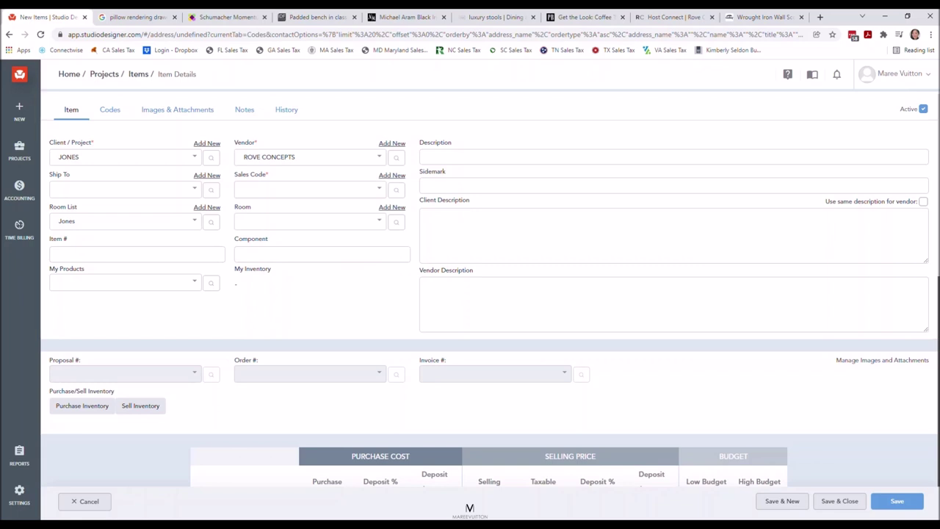
{"action": "left_click", "coordinate": [304, 188]}
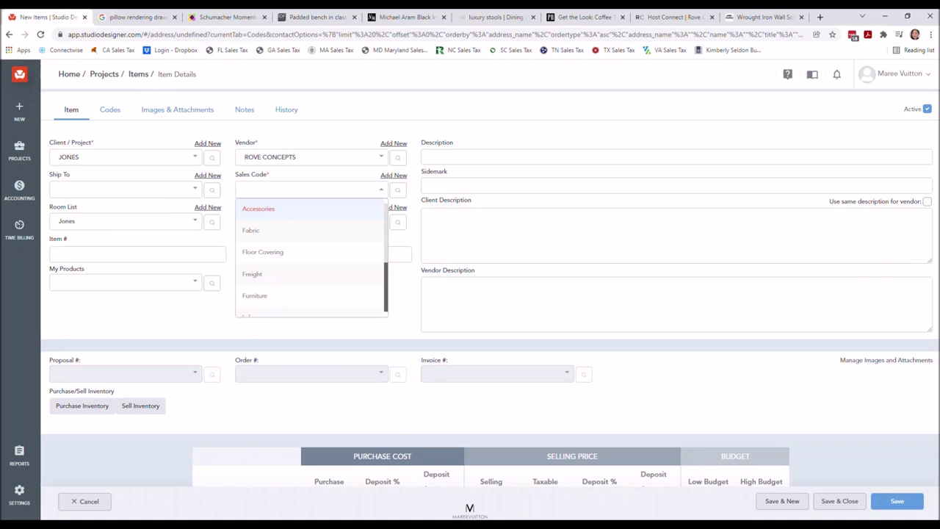
{"action": "key", "text": "Down"}
{"action": "key", "text": "Down"}
{"action": "key", "text": "Down"}
{"action": "key", "text": "Up"}
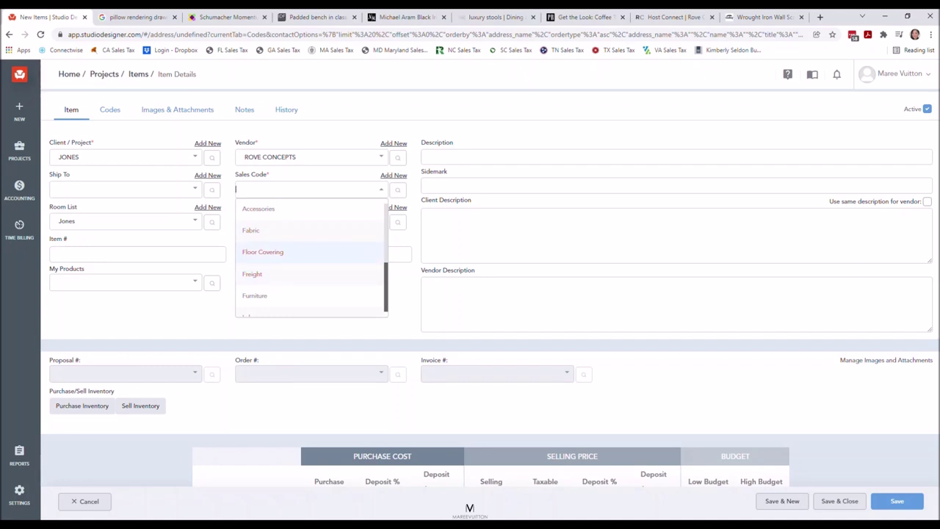
{"action": "key", "text": "Up"}
{"action": "key", "text": "Up"}
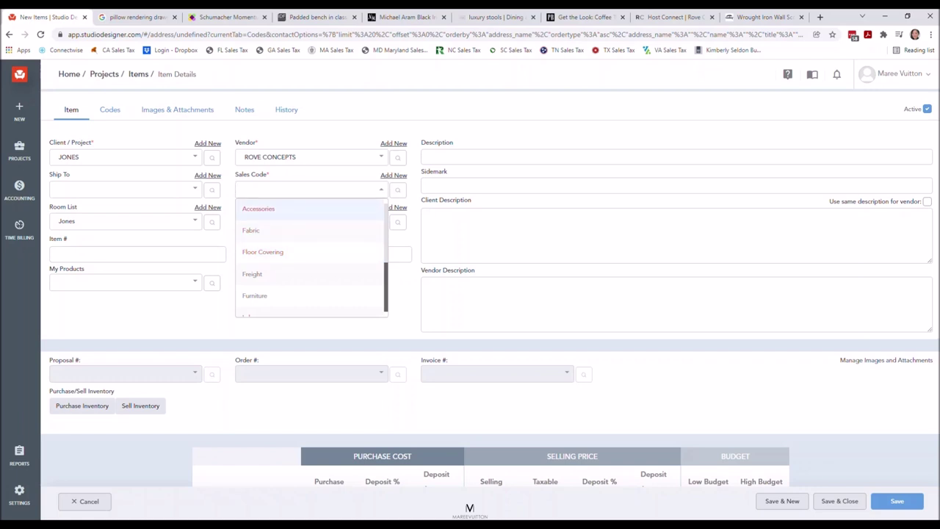
{"action": "key", "text": "Down"}
{"action": "key", "text": "Down"}
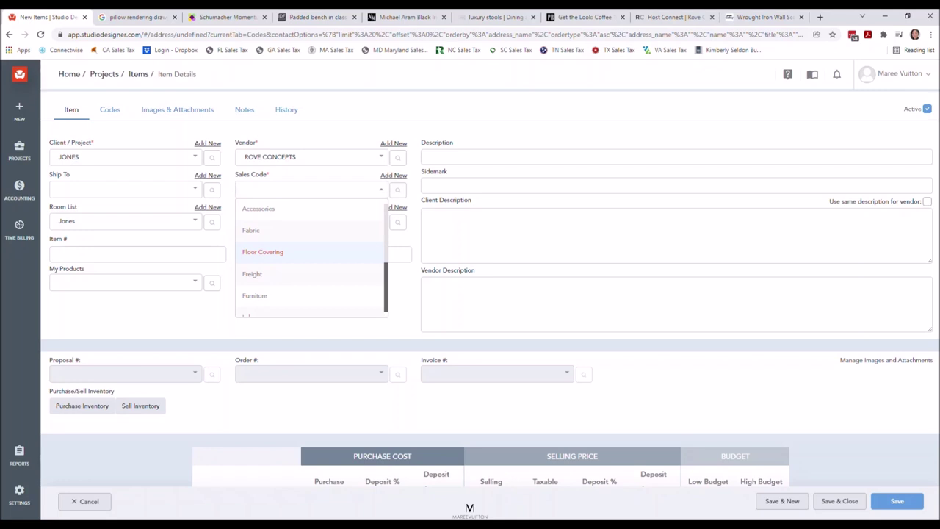
{"action": "key", "text": "Up"}
{"action": "key", "text": "Up"}
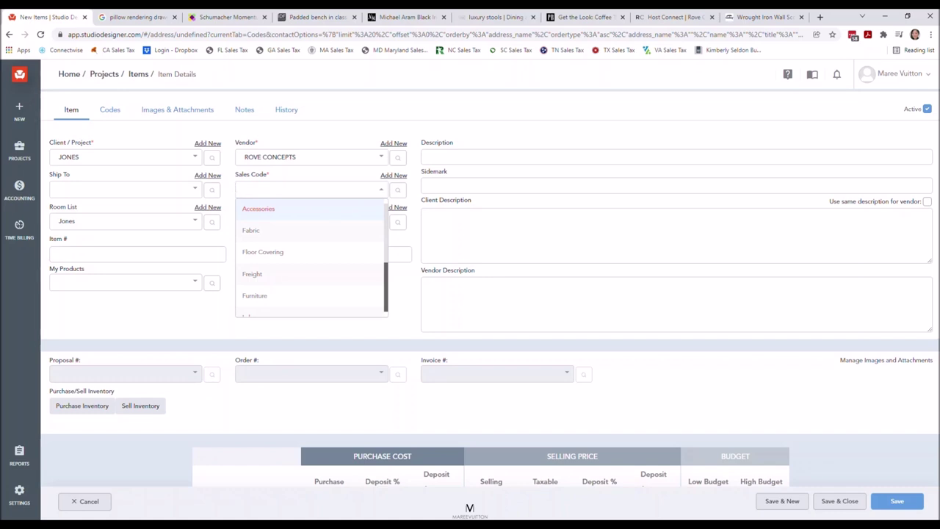
{"action": "key", "text": "Down"}
{"action": "key", "text": "Up"}
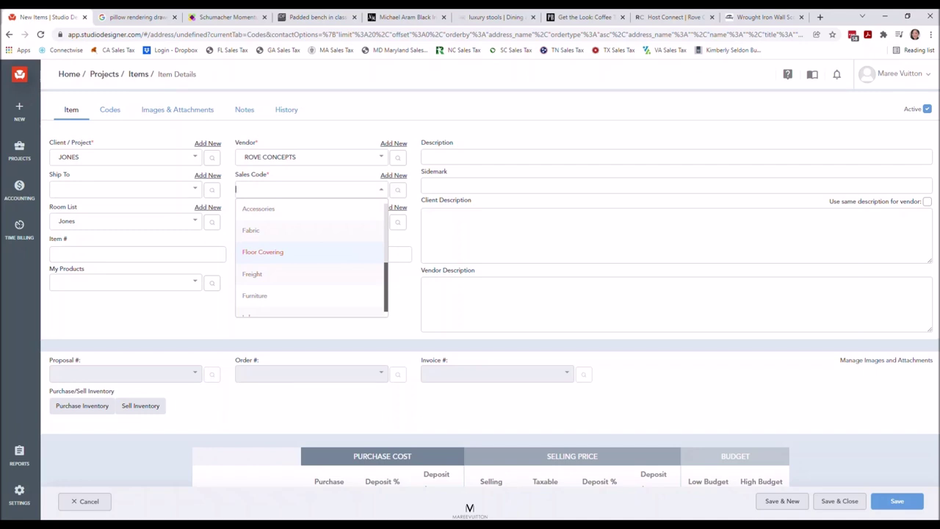
{"action": "key", "text": "Up"}
{"action": "key", "text": "Up"}
{"action": "key", "text": "Down"}
{"action": "key", "text": "Down"}
{"action": "key", "text": "Up"}
{"action": "key", "text": "Up"}
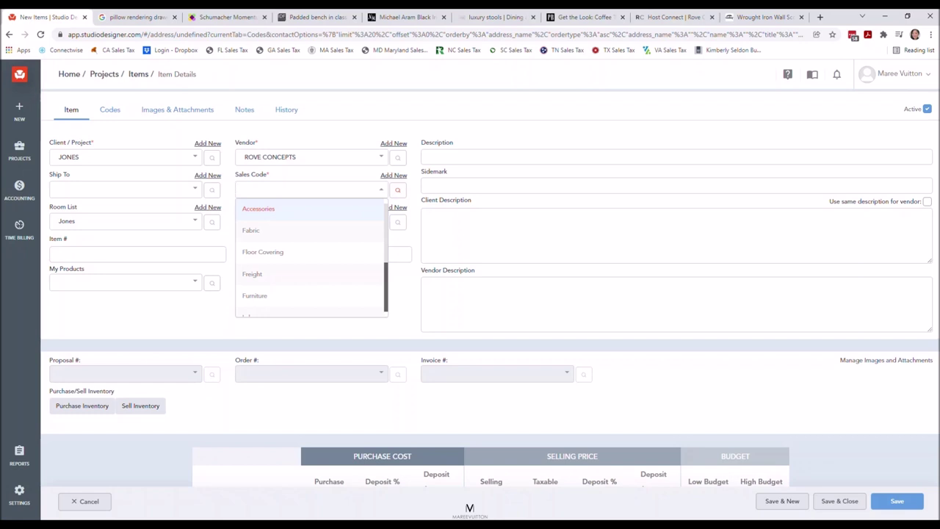
Step: Set the item's sales code to Floor Covering
{"action": "key", "text": "Down"}
{"action": "key", "text": "Down"}
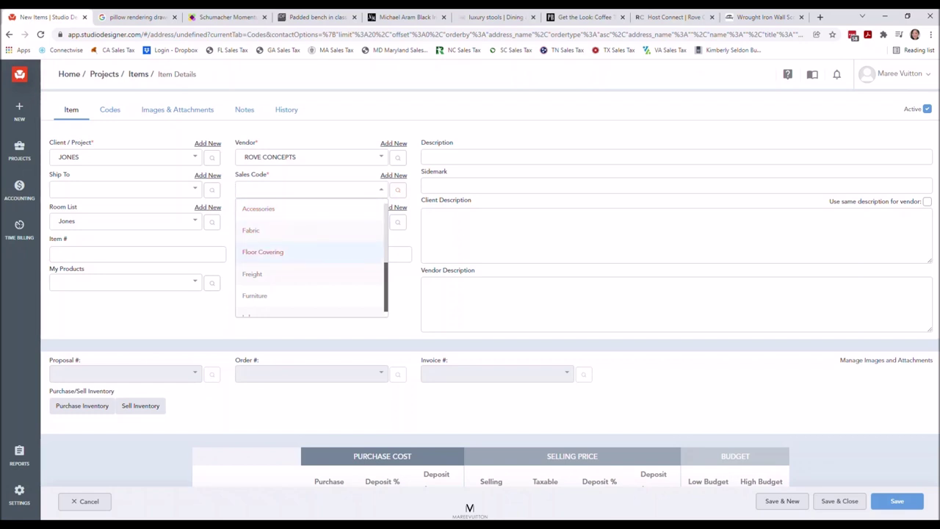
{"action": "key", "text": "Return"}
Step: Create a room named Foyer in the client's room list and select it for the item
{"action": "key", "text": "Tab"}
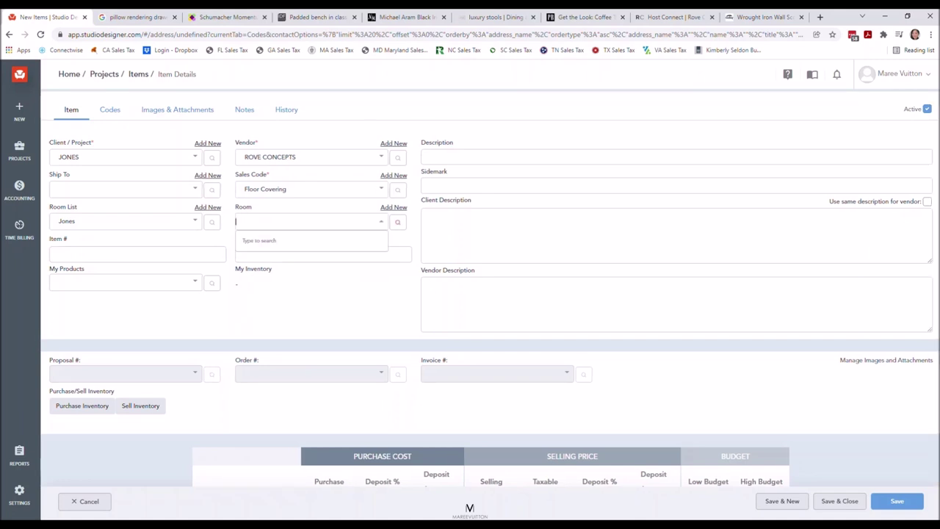
{"action": "left_click", "coordinate": [398, 222]}
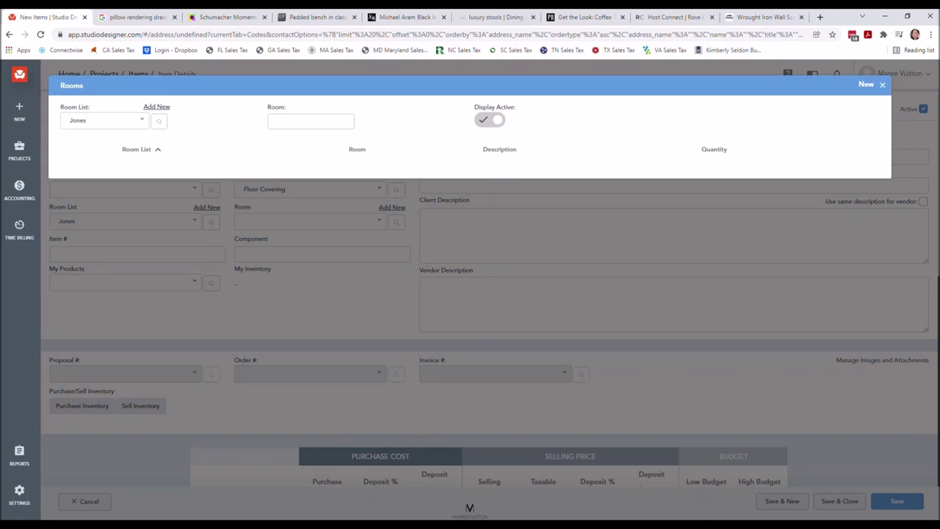
{"action": "left_click", "coordinate": [865, 85]}
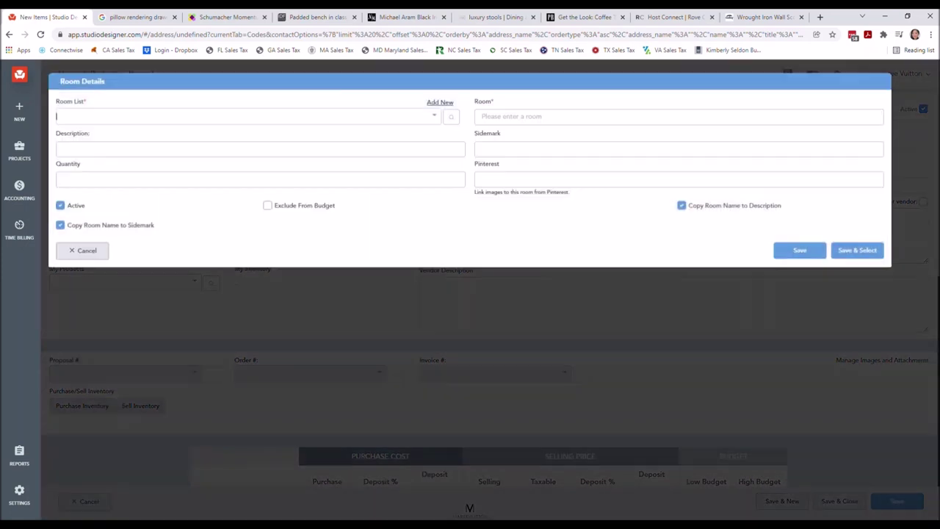
{"action": "key", "text": "Down"}
{"action": "key", "text": "Return"}
{"action": "left_click", "coordinate": [482, 119]}
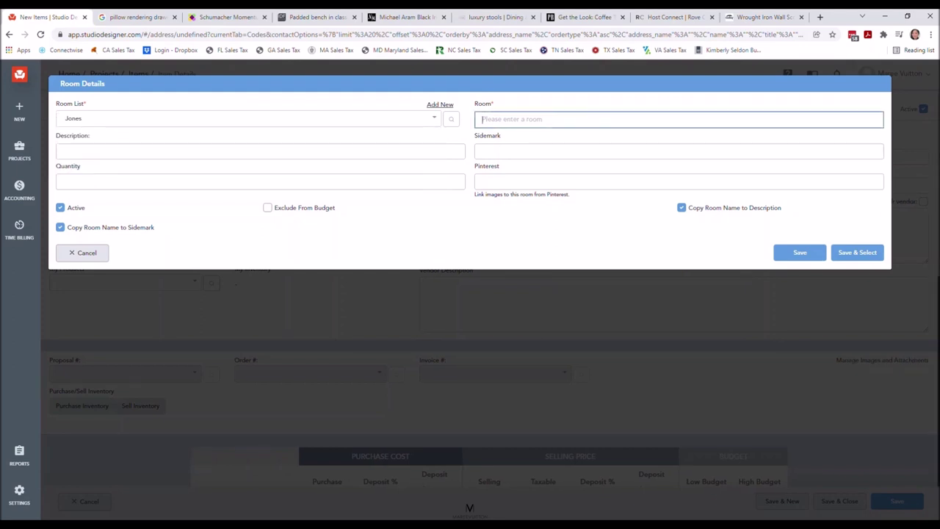
{"action": "type", "text": "Foyer"}
{"action": "key", "text": "Tab"}
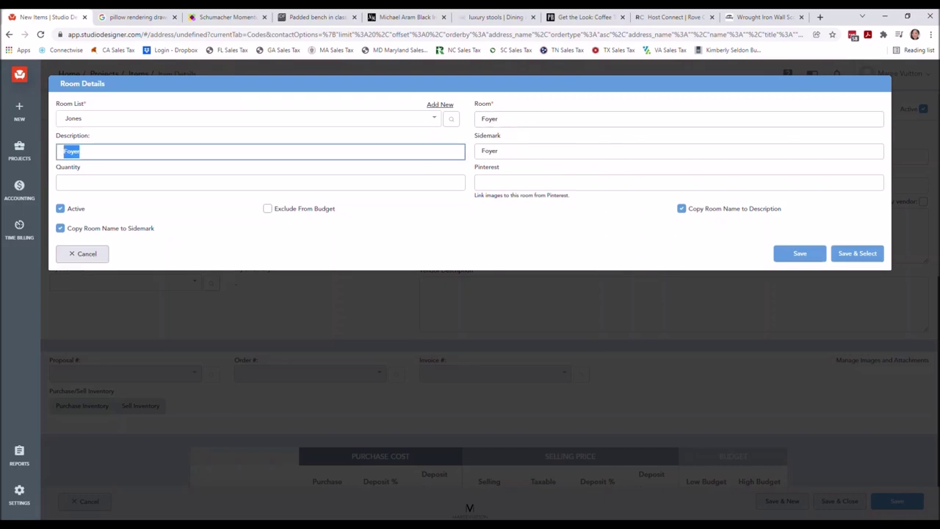
{"action": "key", "text": "Return"}
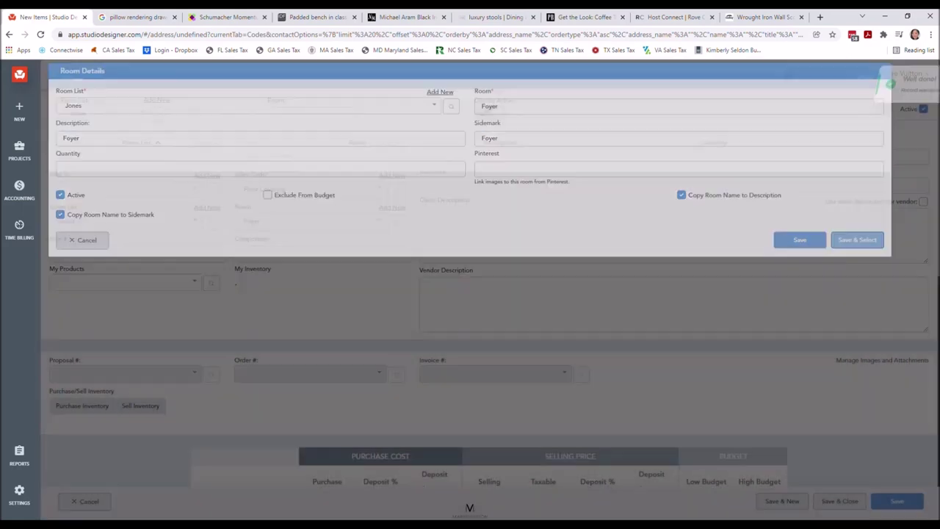
Step: Check the Item # and Component fields without changing them
{"action": "key", "text": "Tab"}
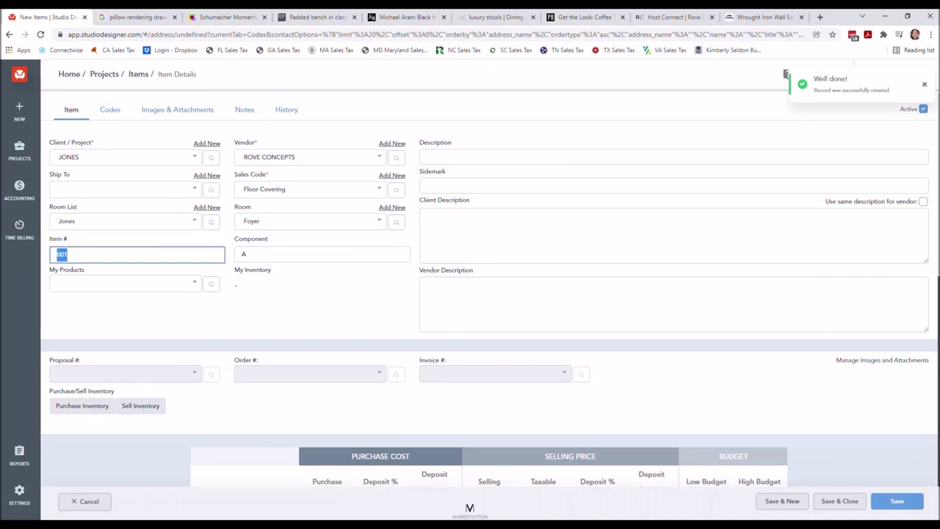
{"action": "key", "text": "Tab"}
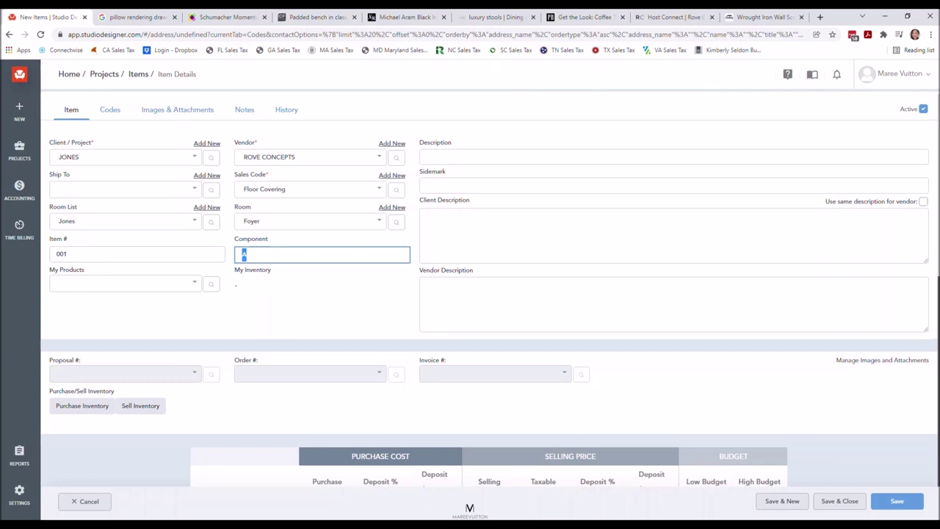
{"action": "left_click", "coordinate": [137, 254]}
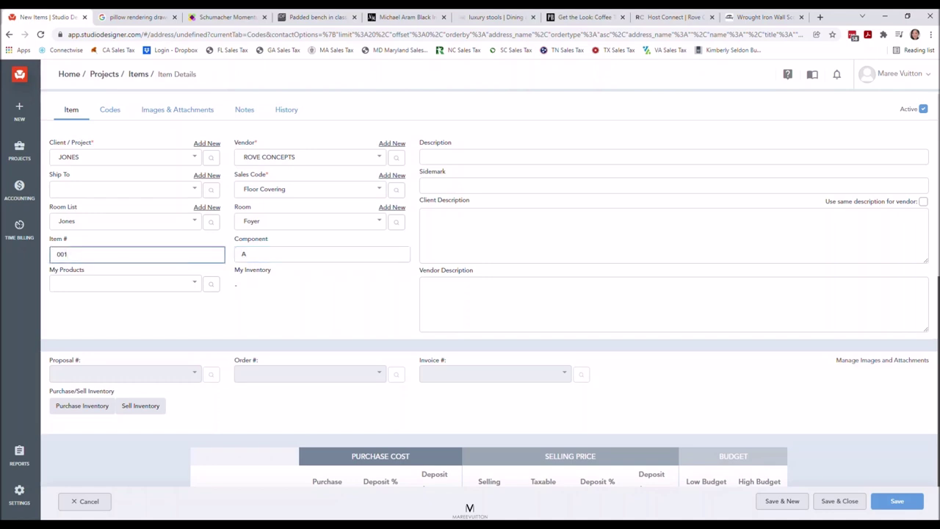
{"action": "key", "text": "shift+Left"}
{"action": "key", "text": "shift+Left"}
{"action": "key", "text": "shift+Left"}
{"action": "left_click", "coordinate": [247, 255]}
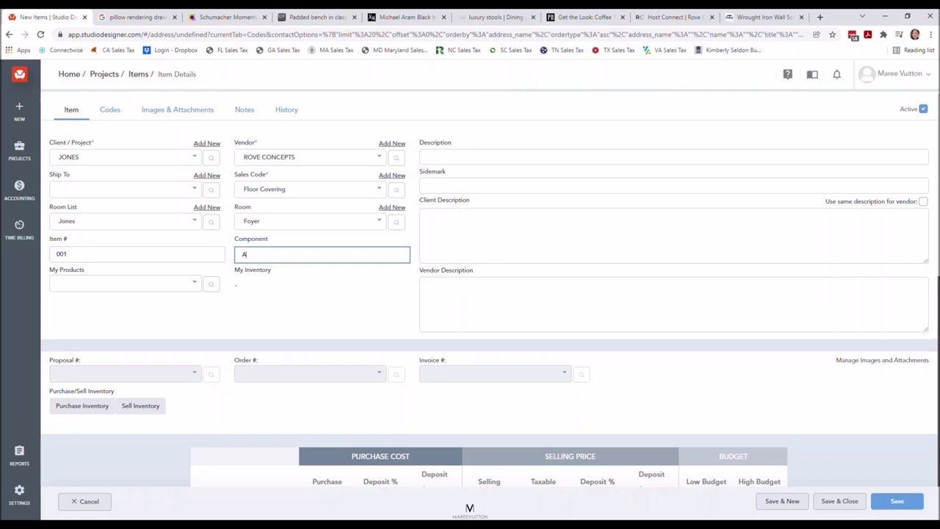
{"action": "left_click", "coordinate": [69, 254]}
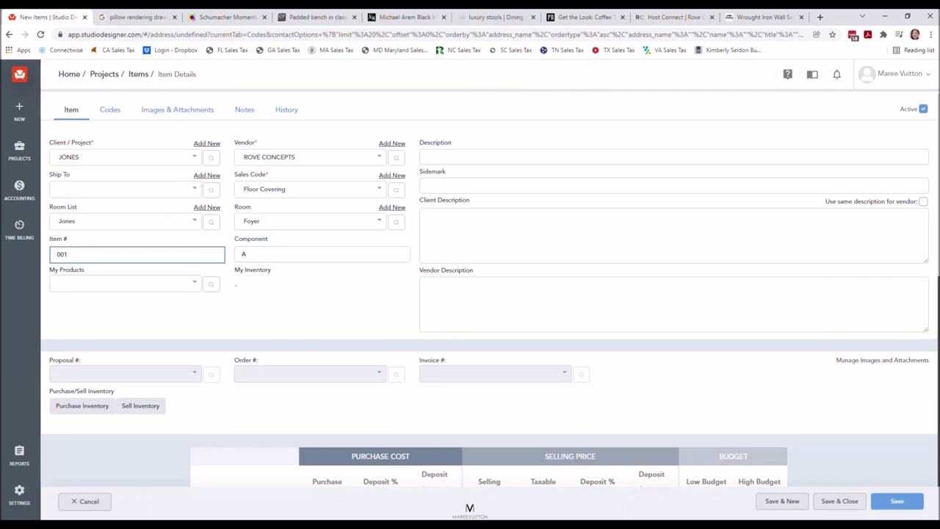
{"action": "left_click", "coordinate": [246, 254]}
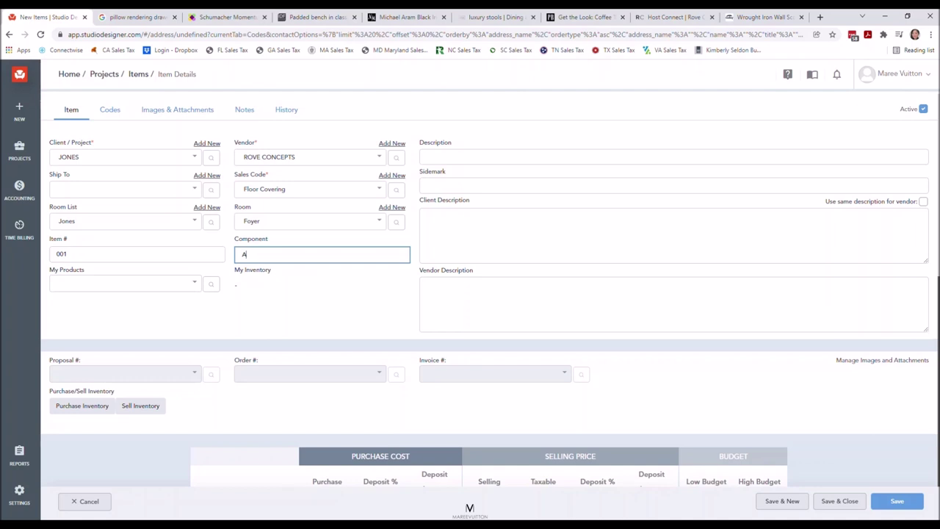
Step: Enter "Foyer Area Rug" as the item's description
{"action": "left_click", "coordinate": [674, 157]}
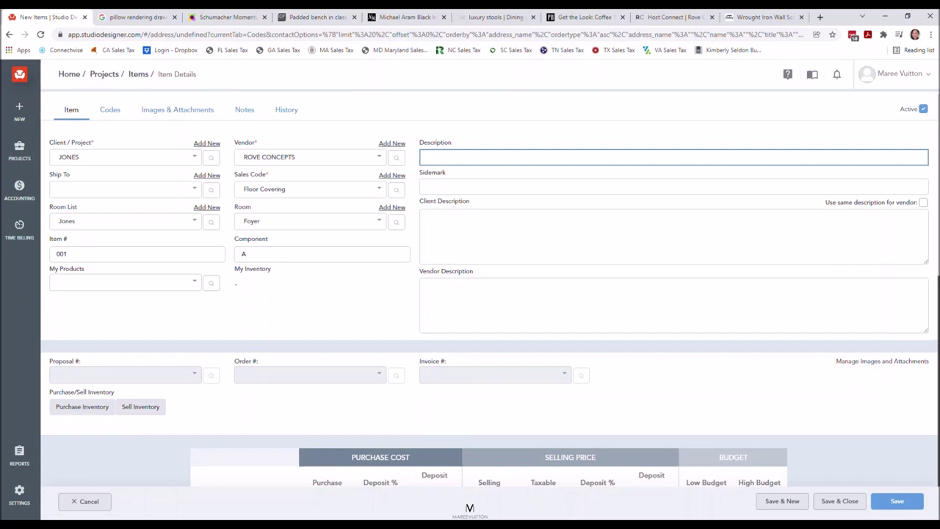
{"action": "type", "text": "Livin"}
{"action": "key", "text": "BackSpace"}
{"action": "key", "text": "BackSpace"}
{"action": "key", "text": "BackSpace"}
{"action": "key", "text": "BackSpace"}
{"action": "key", "text": "BackSpace"}
{"action": "type", "text": "Fyer"}
{"action": "key", "text": "BackSpace"}
{"action": "key", "text": "BackSpace"}
{"action": "type", "text": "oyer Area Rug"}
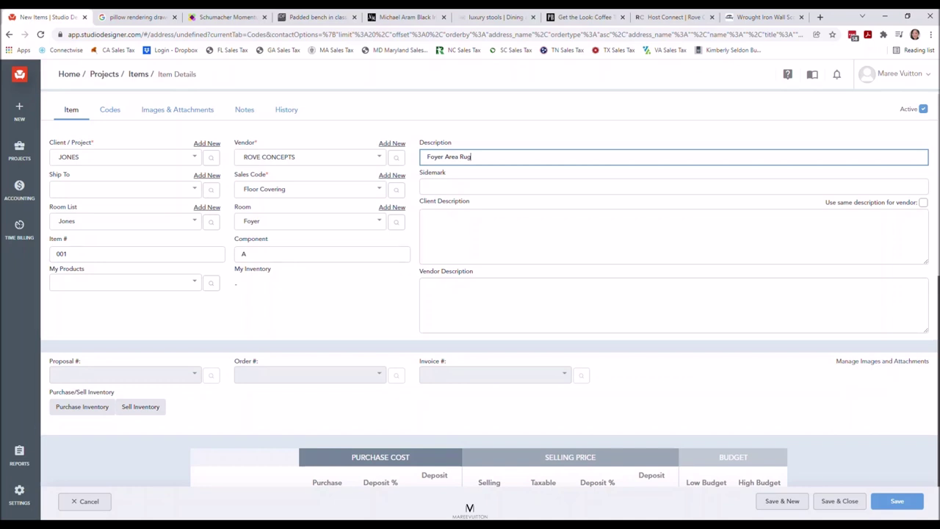
{"action": "key", "text": "ctrl+a"}
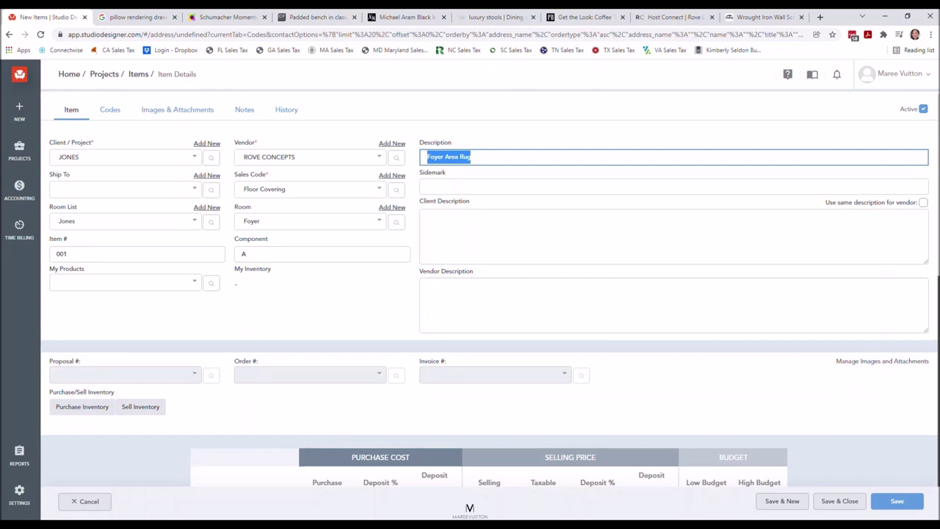
{"action": "left_click", "coordinate": [472, 157]}
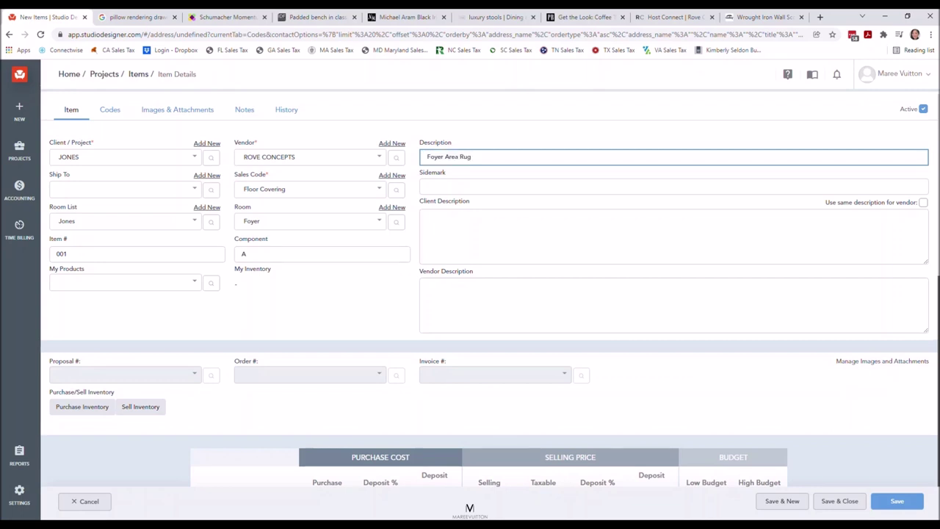
{"action": "left_click_drag", "start_coordinate": [472, 157], "coordinate": [425, 157]}
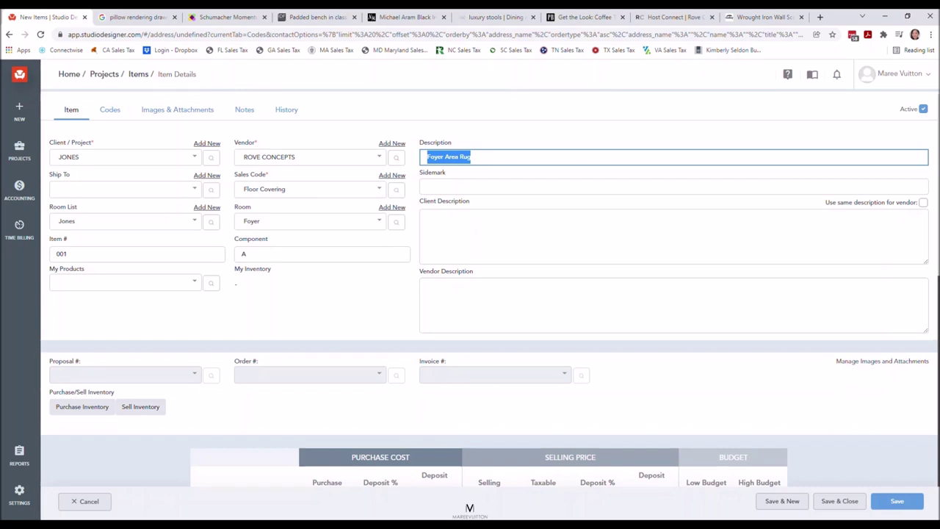
{"action": "left_click", "coordinate": [428, 213]}
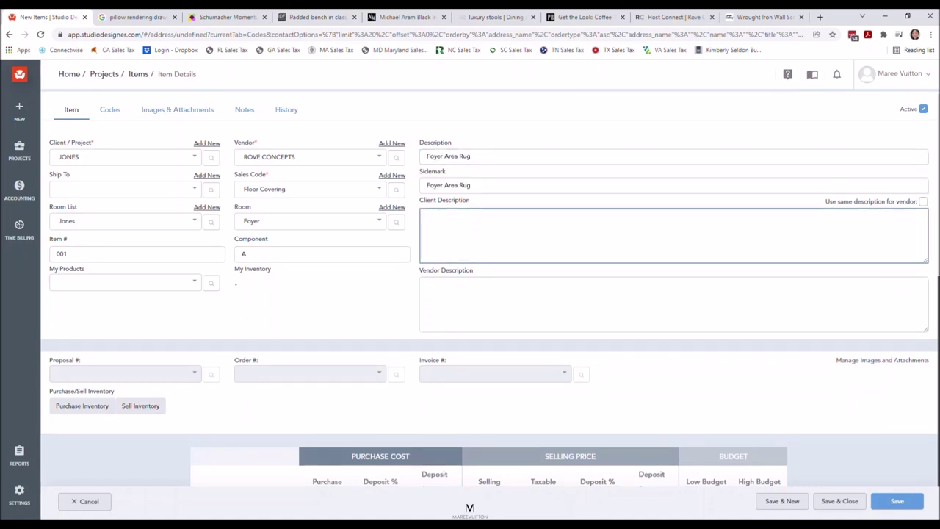
{"action": "left_click_drag", "start_coordinate": [471, 157], "coordinate": [427, 156]}
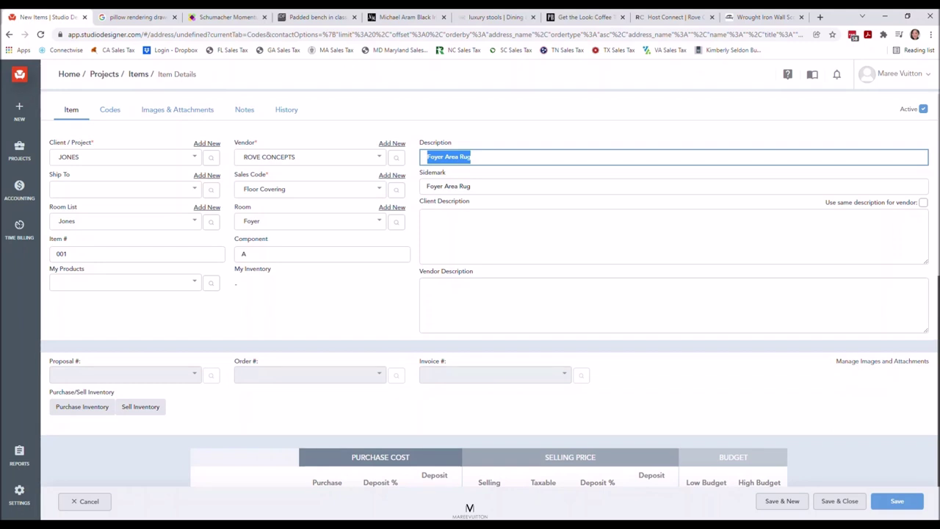
{"action": "key", "text": "Tab"}
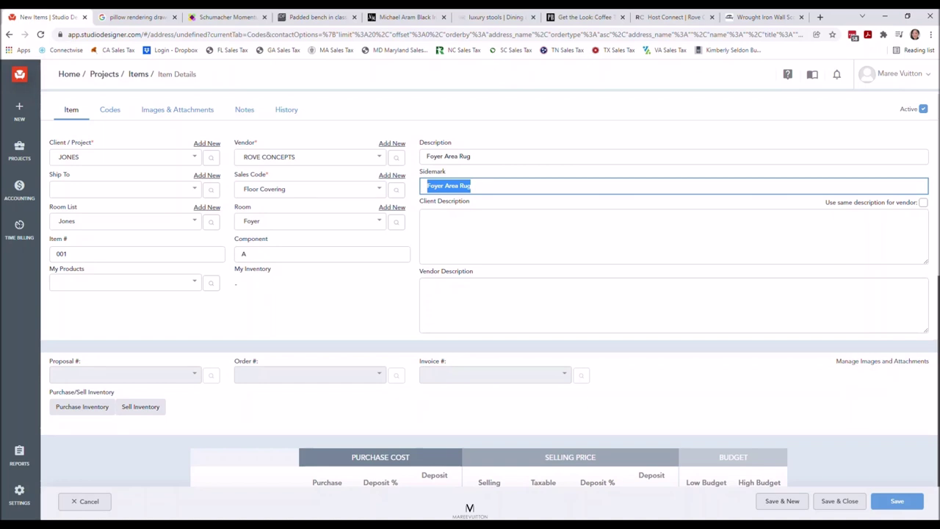
{"action": "key", "text": "BackSpace"}
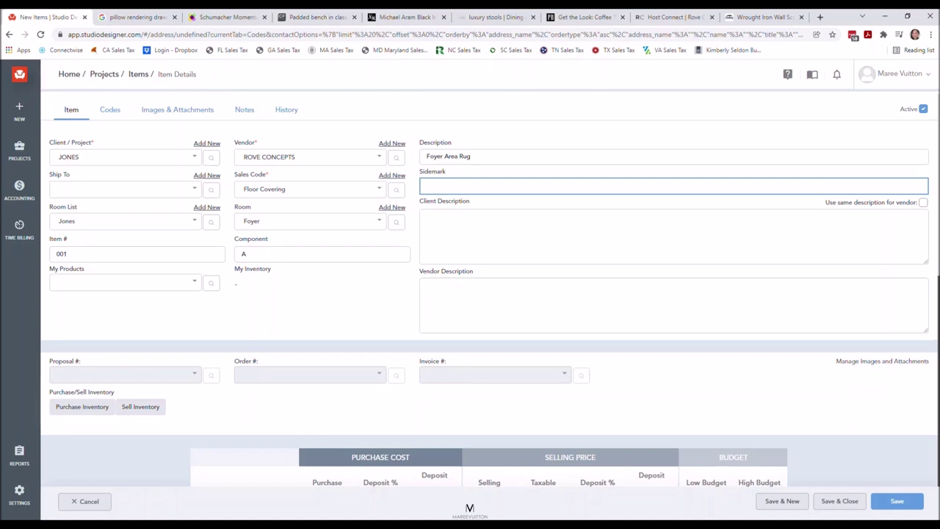
Step: Set the sidemark to the design firm's name, the client's surname, FOYER and 001A, separated by slashes
{"action": "type", "text": "MAREEVUITTON / JONES / FOYER"}
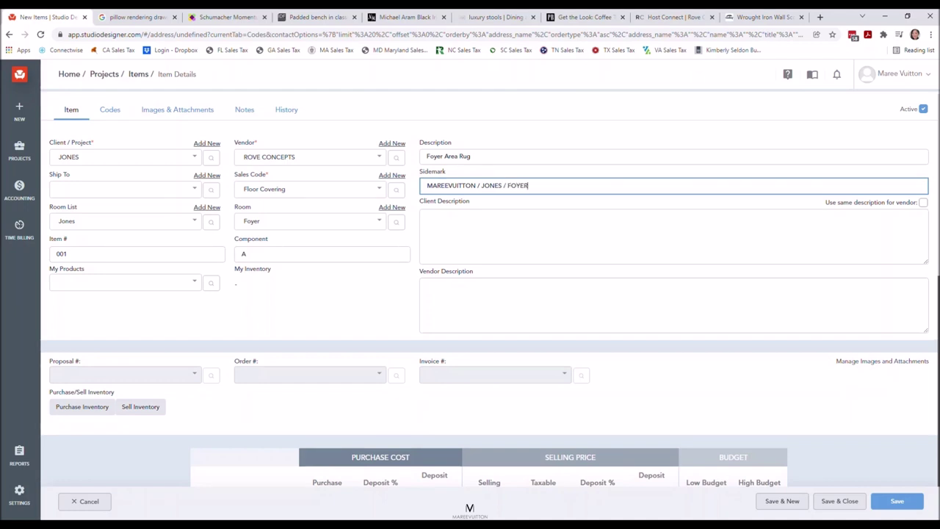
{"action": "type", "text": " / 001A"}
{"action": "key", "text": "Tab"}
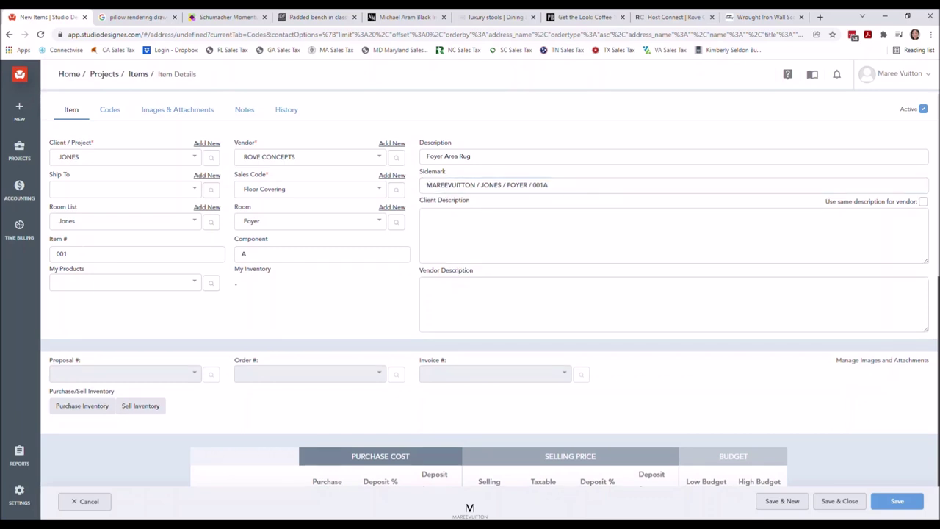
Step: Retype the 001A ending of the sidemark
{"action": "left_click_drag", "start_coordinate": [549, 185], "coordinate": [424, 185]}
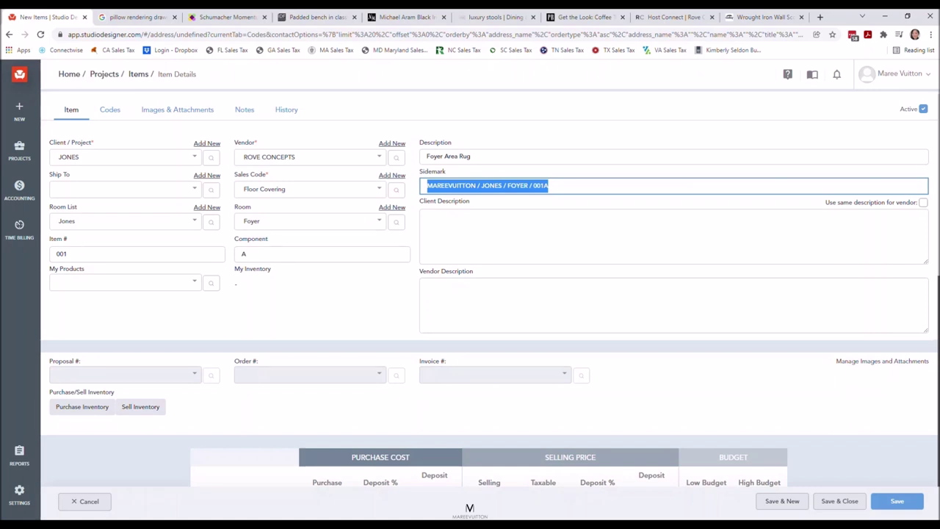
{"action": "left_click", "coordinate": [549, 185]}
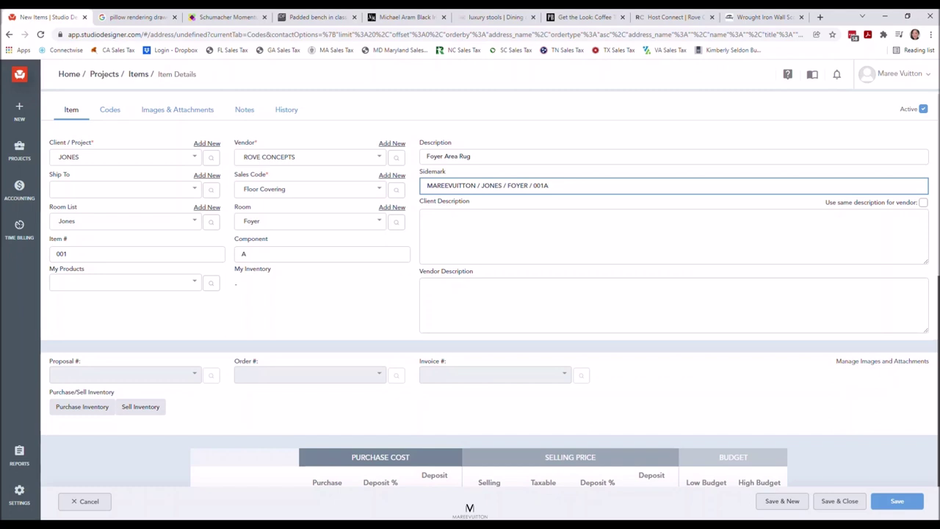
{"action": "key", "text": "BackSpace"}
{"action": "key", "text": "BackSpace"}
{"action": "key", "text": "BackSpace"}
{"action": "key", "text": "BackSpace"}
{"action": "type", "text": "001A"}
{"action": "key", "text": "Tab"}
{"action": "key", "text": "Tab"}
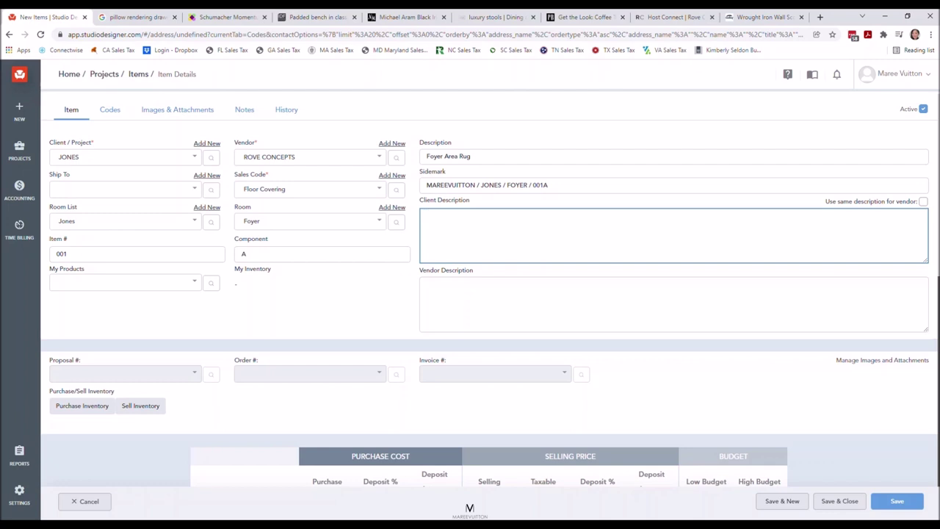
Step: Examine the pricing table below the item details and the unit choices offered for the purchase
{"action": "scroll", "coordinate": [490, 294], "scroll_direction": "down", "scroll_amount": 2}
{"action": "left_click", "coordinate": [427, 185]}
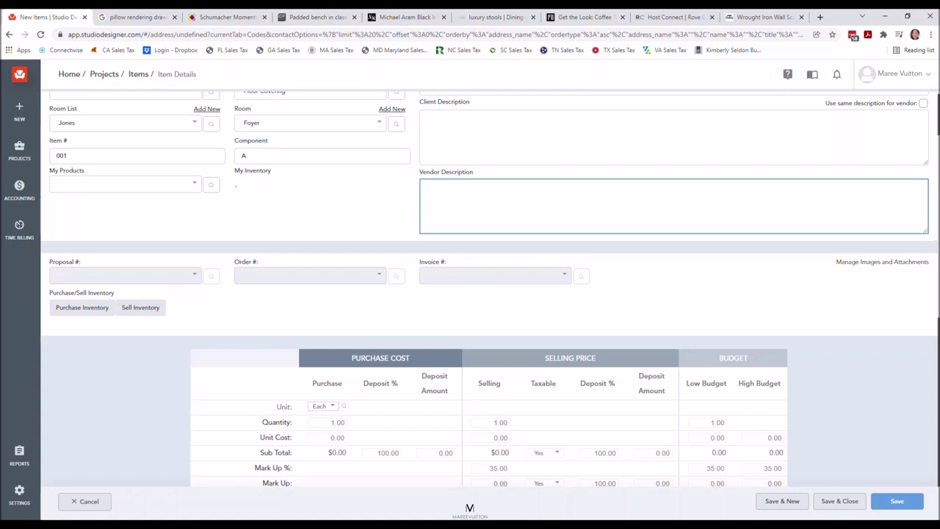
{"action": "scroll", "coordinate": [490, 294], "scroll_direction": "up", "scroll_amount": 2}
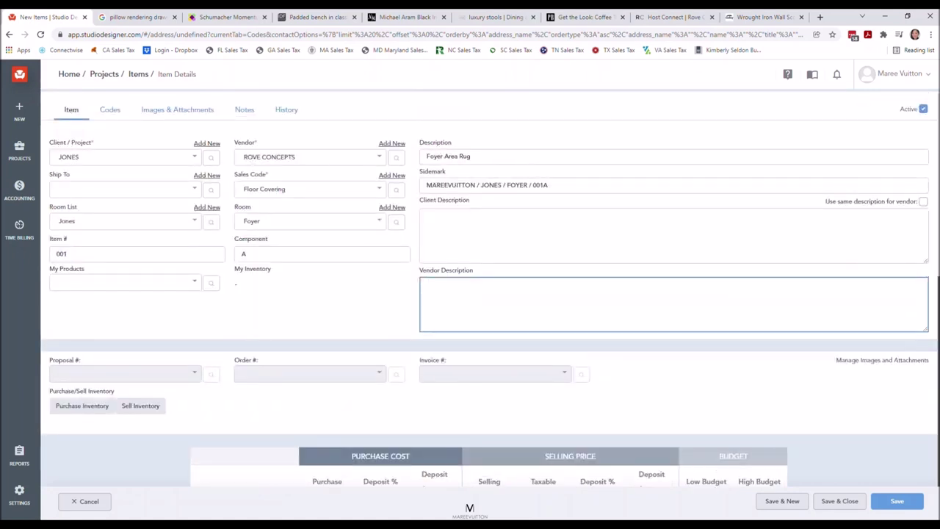
{"action": "scroll", "coordinate": [490, 294], "scroll_direction": "down", "scroll_amount": 1}
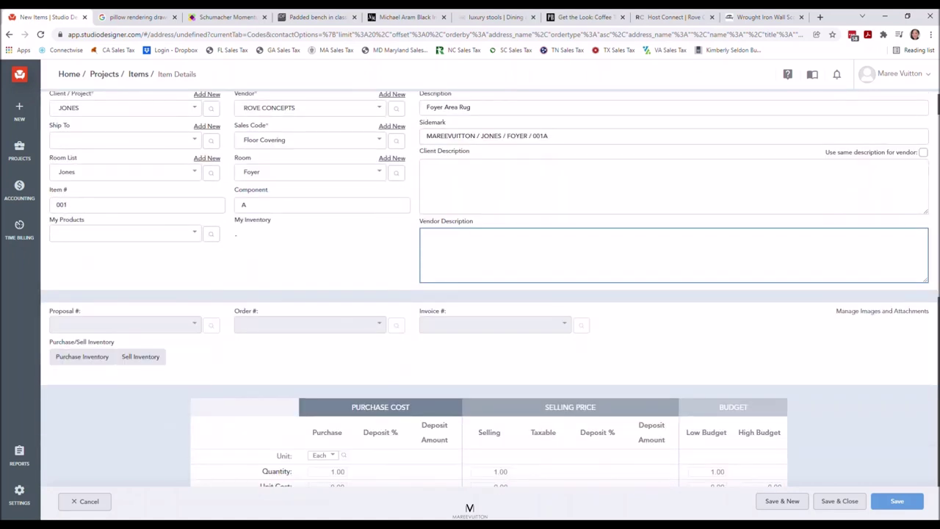
{"action": "scroll", "coordinate": [490, 294], "scroll_direction": "down", "scroll_amount": 1}
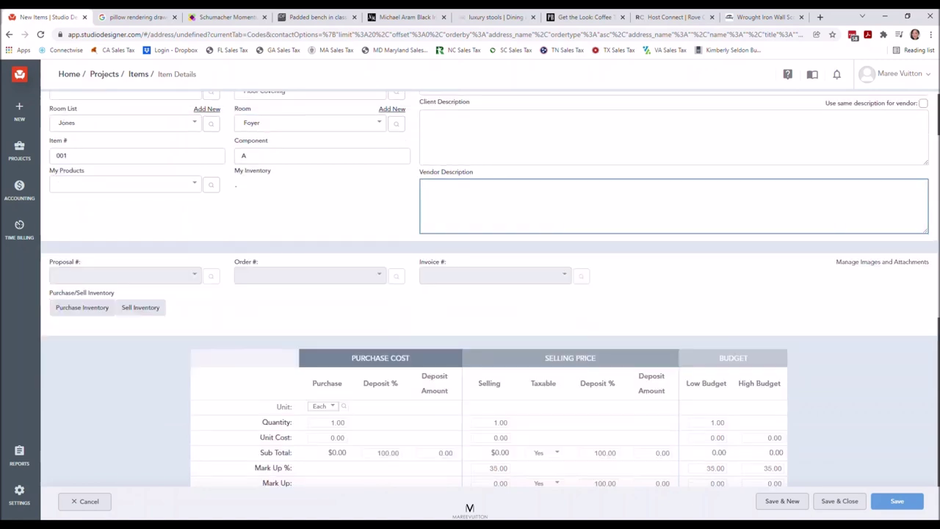
{"action": "scroll", "coordinate": [490, 294], "scroll_direction": "down", "scroll_amount": 2}
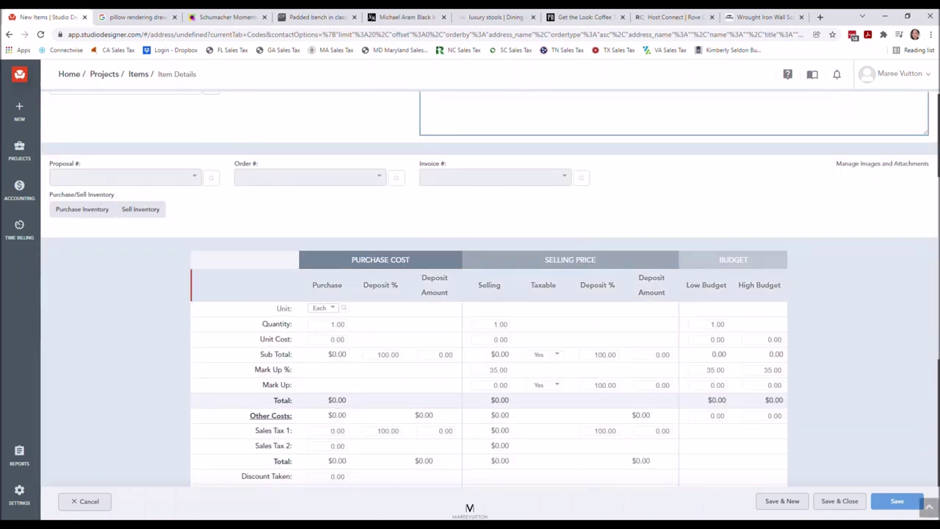
{"action": "left_click", "coordinate": [323, 307]}
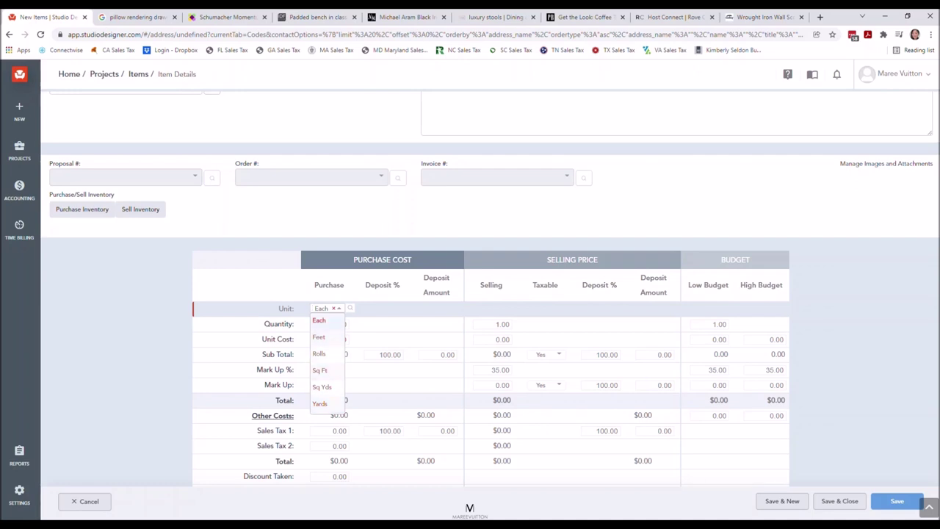
{"action": "key", "text": "Escape"}
Step: Enter the rug size 6' X 9' as the first line of the client description
{"action": "scroll", "coordinate": [470, 294], "scroll_direction": "up", "scroll_amount": 3}
{"action": "left_click", "coordinate": [514, 184]}
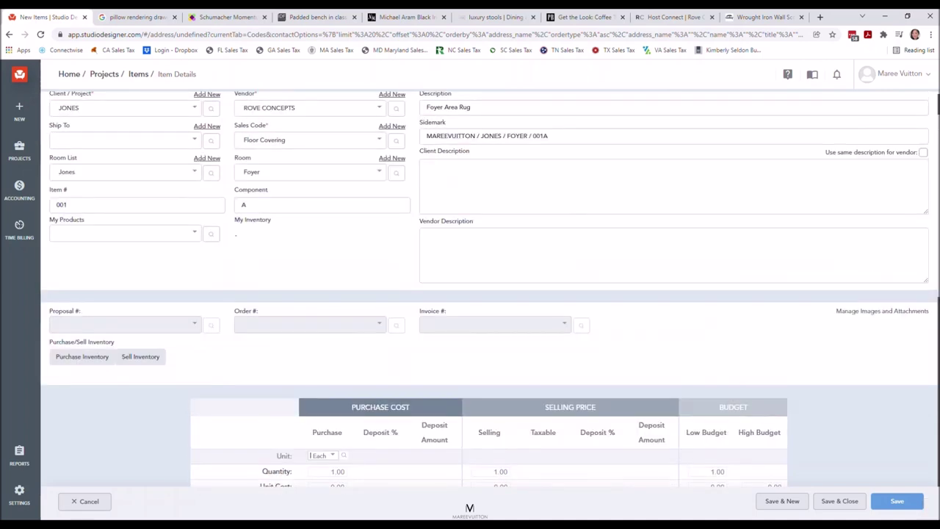
{"action": "type", "text": "6"}
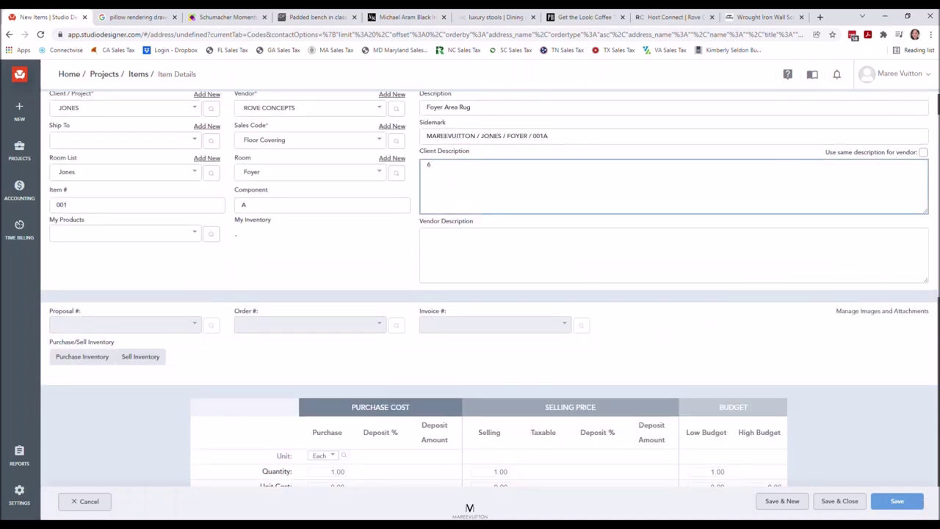
{"action": "type", "text": "' X 9'"}
{"action": "key", "text": "Return"}
{"action": "left_click", "coordinate": [673, 255]}
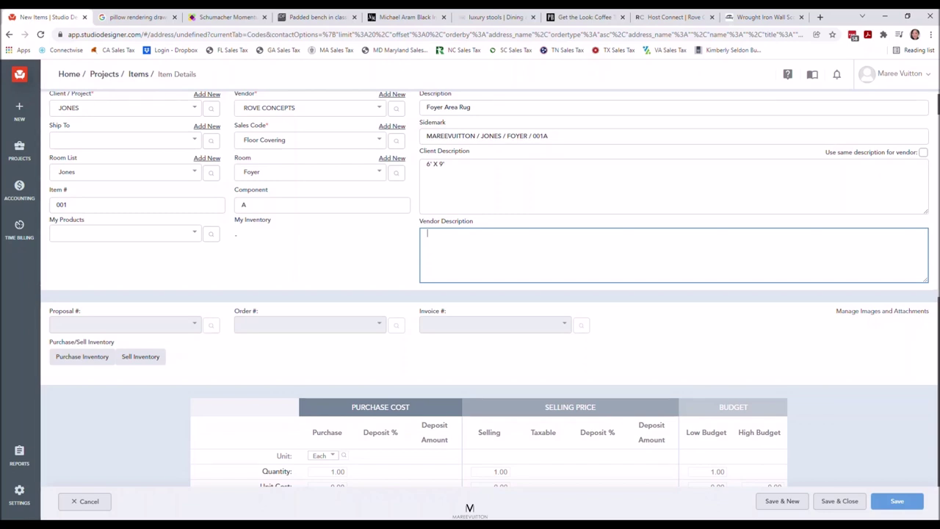
Step: Examine the purchase cost, selling price and budget table, along with the finish, item code and status fields below it
{"action": "scroll", "coordinate": [485, 358], "scroll_direction": "down", "scroll_amount": 2}
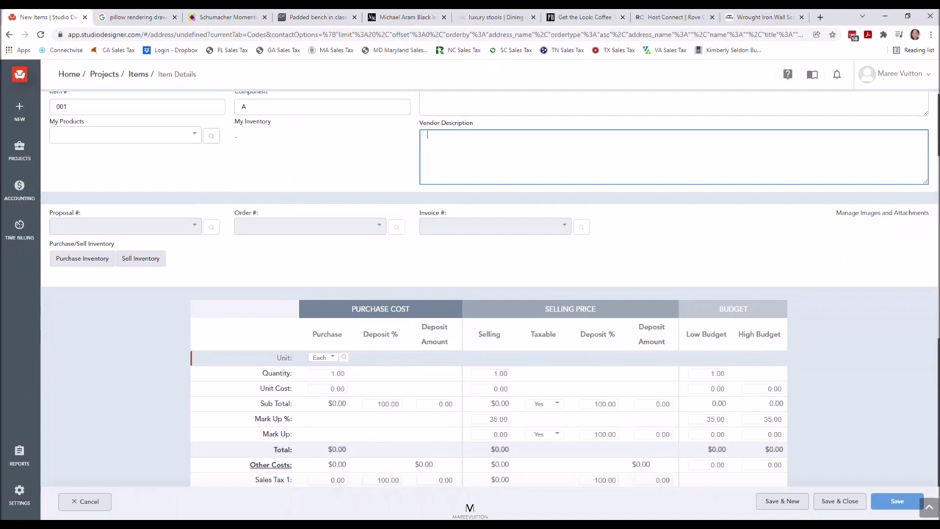
{"action": "scroll", "coordinate": [485, 358], "scroll_direction": "down", "scroll_amount": 2}
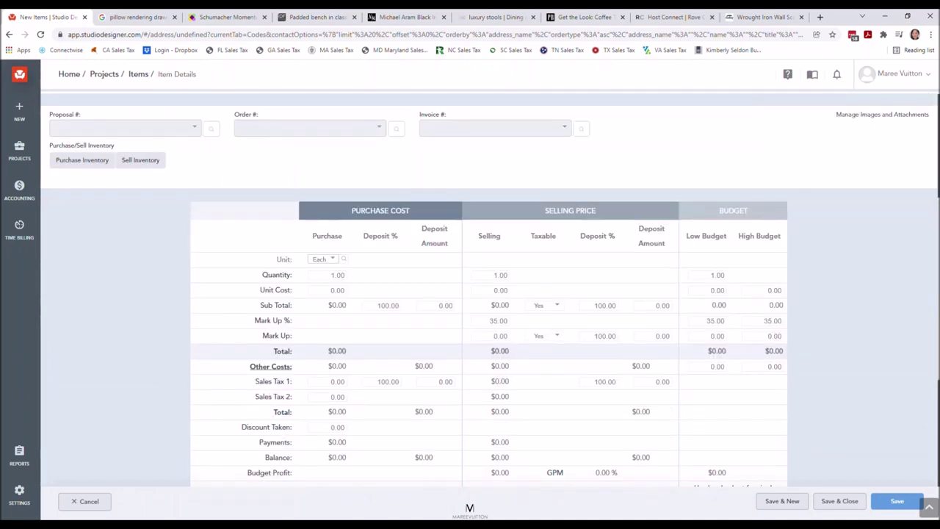
{"action": "scroll", "coordinate": [484, 357], "scroll_direction": "down", "scroll_amount": 1}
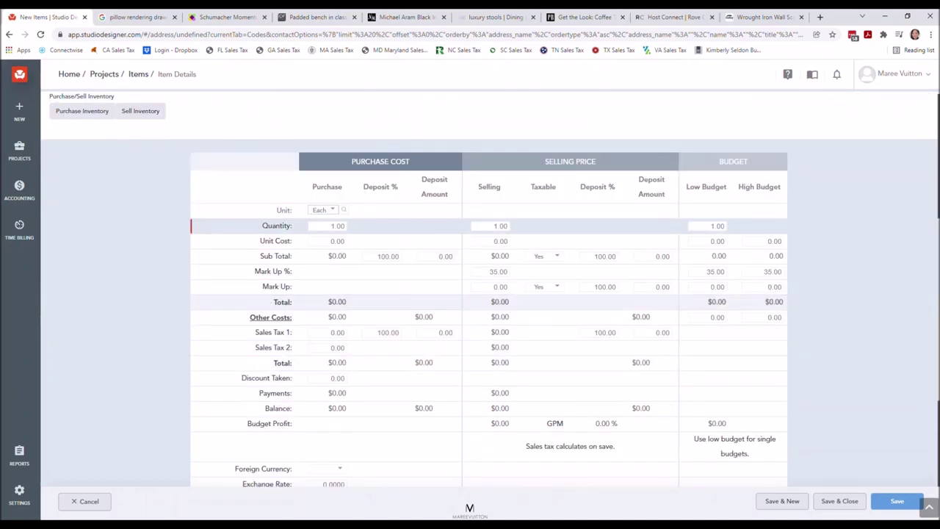
{"action": "scroll", "coordinate": [484, 238], "scroll_direction": "down", "scroll_amount": 2}
{"action": "scroll", "coordinate": [484, 239], "scroll_direction": "up", "scroll_amount": 1}
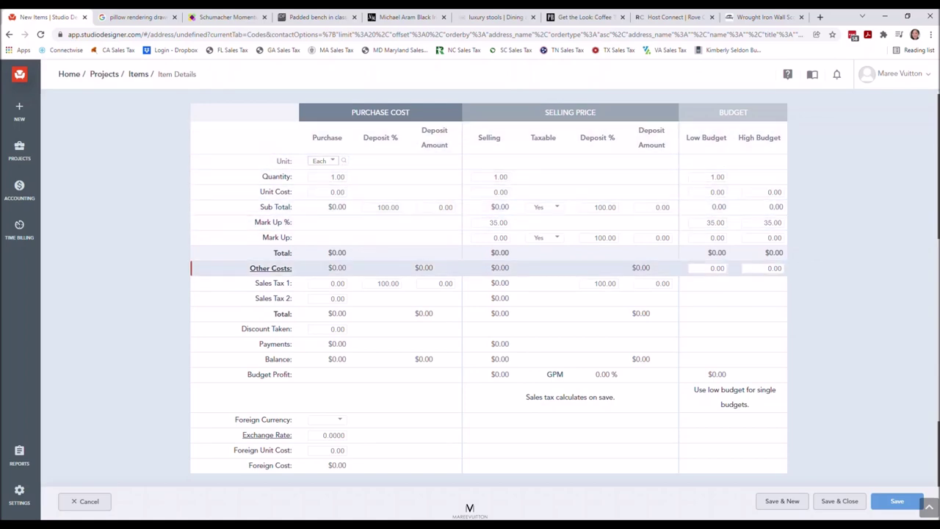
{"action": "scroll", "coordinate": [470, 294], "scroll_direction": "up", "scroll_amount": 5}
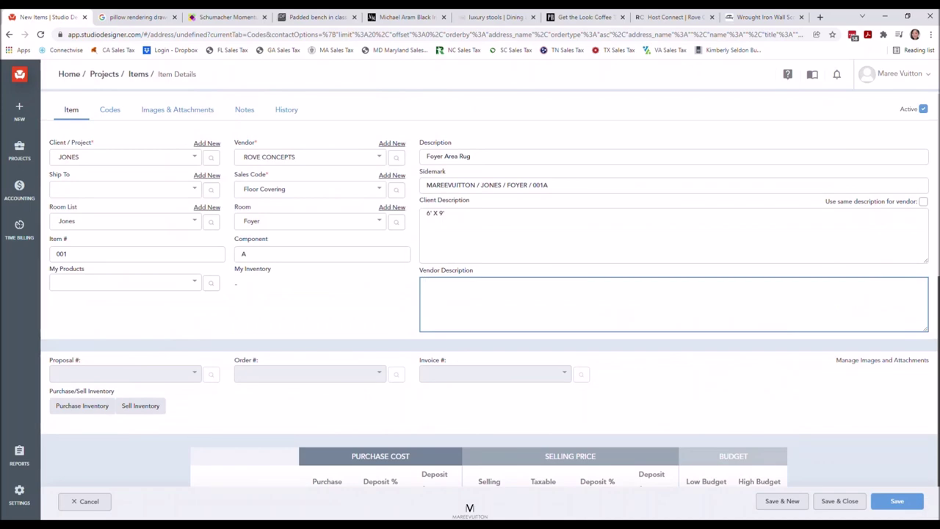
{"action": "scroll", "coordinate": [470, 294], "scroll_direction": "down", "scroll_amount": 10}
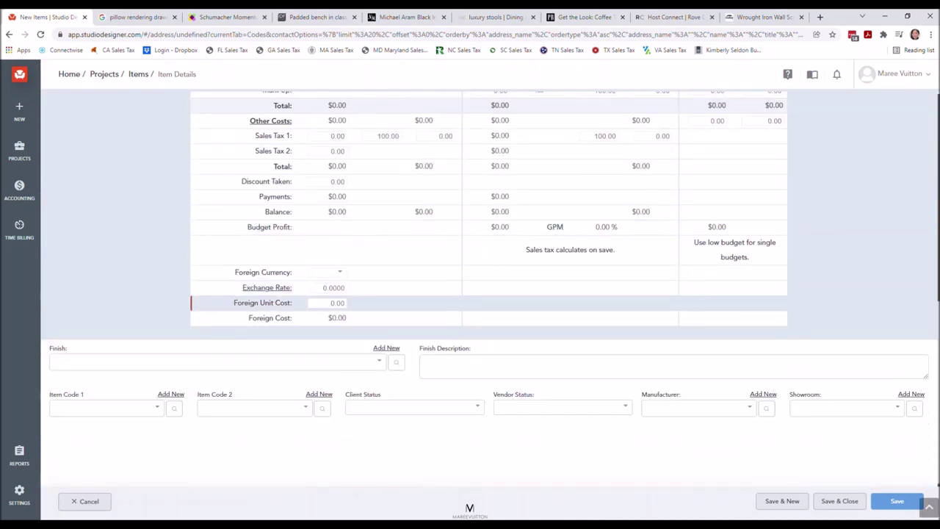
{"action": "scroll", "coordinate": [470, 294], "scroll_direction": "up", "scroll_amount": 3}
{"action": "scroll", "coordinate": [470, 294], "scroll_direction": "up", "scroll_amount": 3}
{"action": "scroll", "coordinate": [470, 293], "scroll_direction": "up", "scroll_amount": 6}
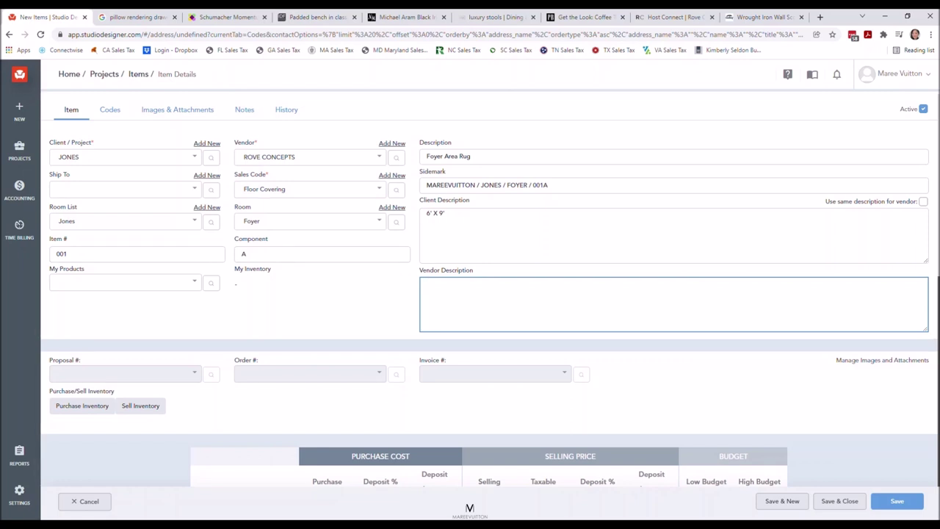
{"action": "scroll", "coordinate": [490, 294], "scroll_direction": "down", "scroll_amount": 3}
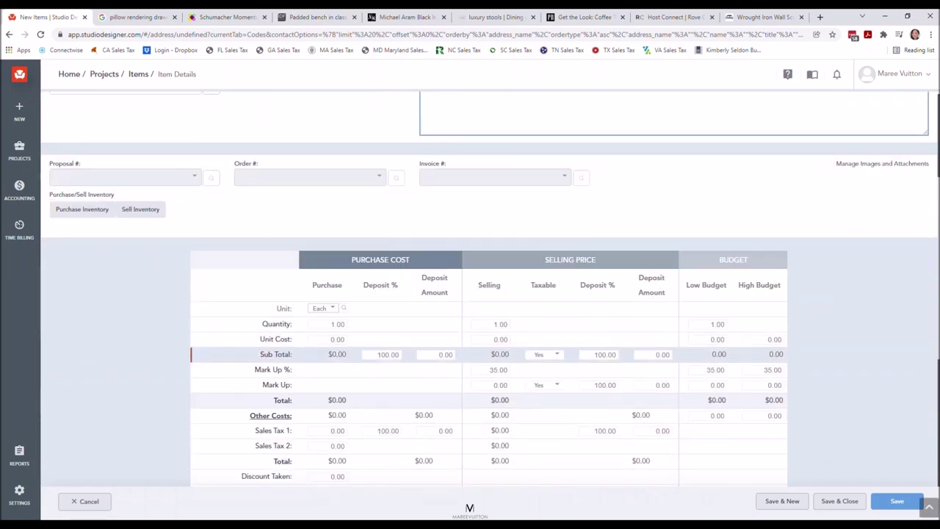
{"action": "scroll", "coordinate": [490, 294], "scroll_direction": "down", "scroll_amount": 2}
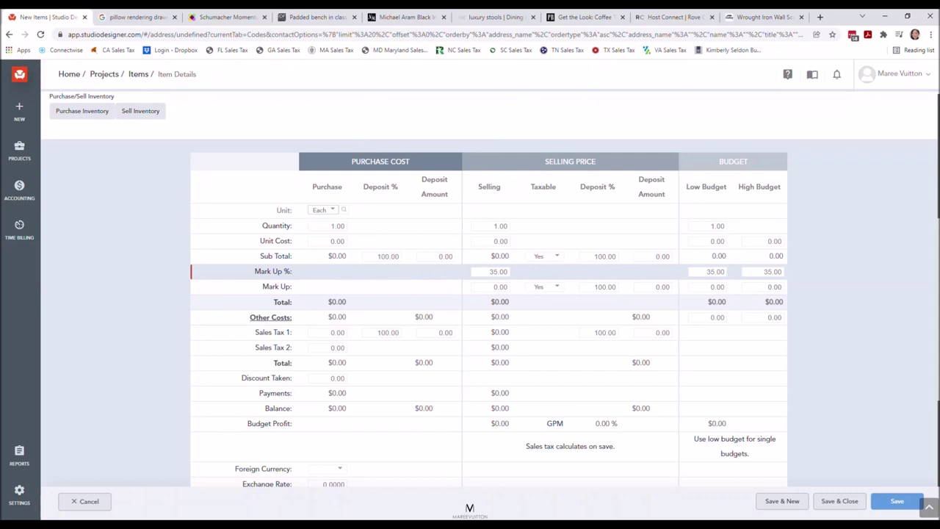
Step: Examine the quantity, unit cost, deposit, mark up and discount fields of the item's pricing table
{"action": "scroll", "coordinate": [470, 279], "scroll_direction": "up", "scroll_amount": 1}
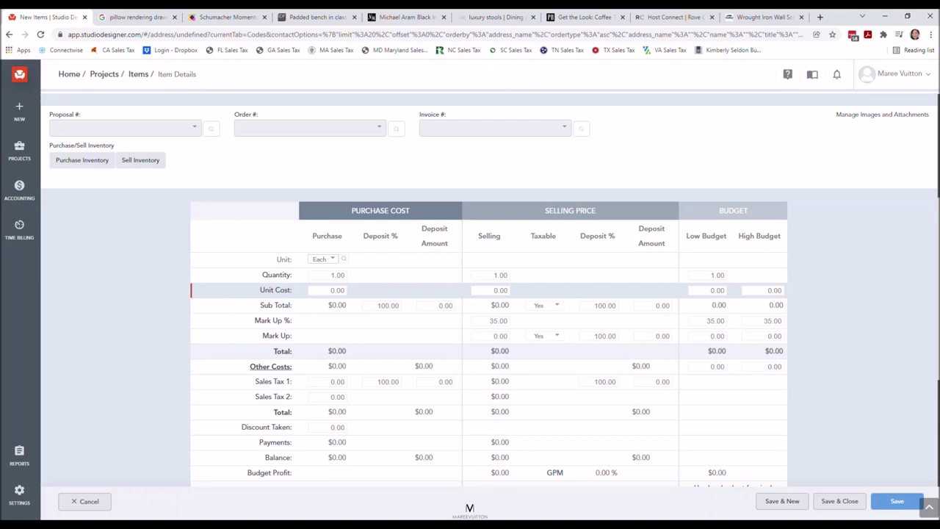
{"action": "left_click", "coordinate": [388, 305]}
{"action": "left_click", "coordinate": [337, 291]}
{"action": "left_click", "coordinate": [388, 305]}
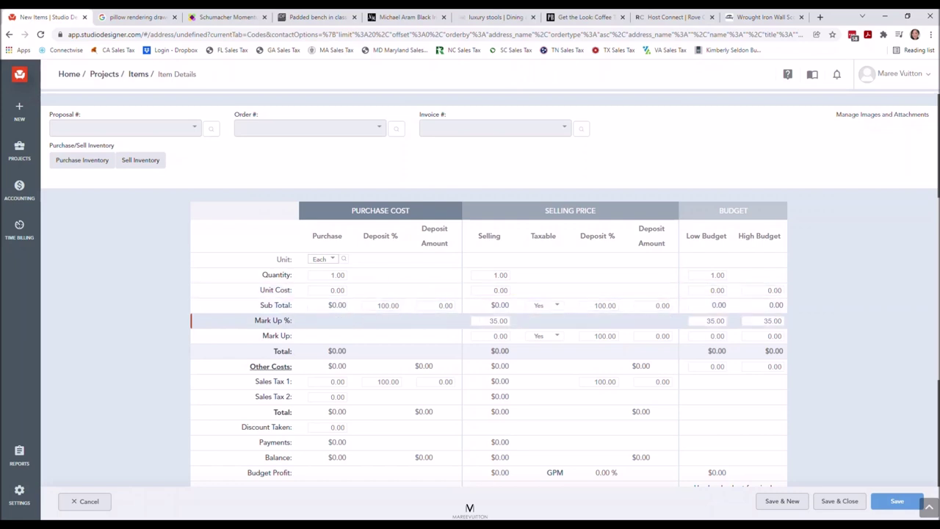
{"action": "left_click", "coordinate": [337, 274]}
{"action": "left_click", "coordinate": [337, 290]}
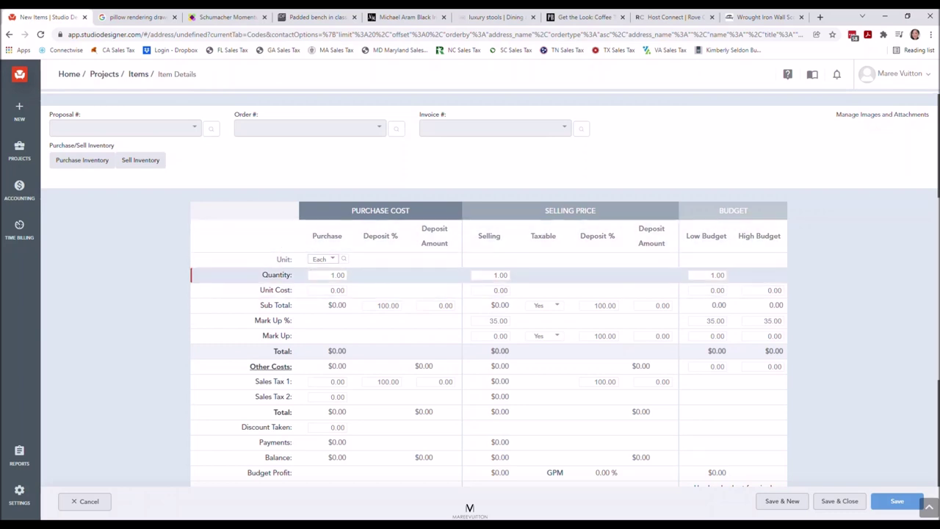
{"action": "left_click", "coordinate": [498, 321]}
{"action": "left_click", "coordinate": [337, 427]}
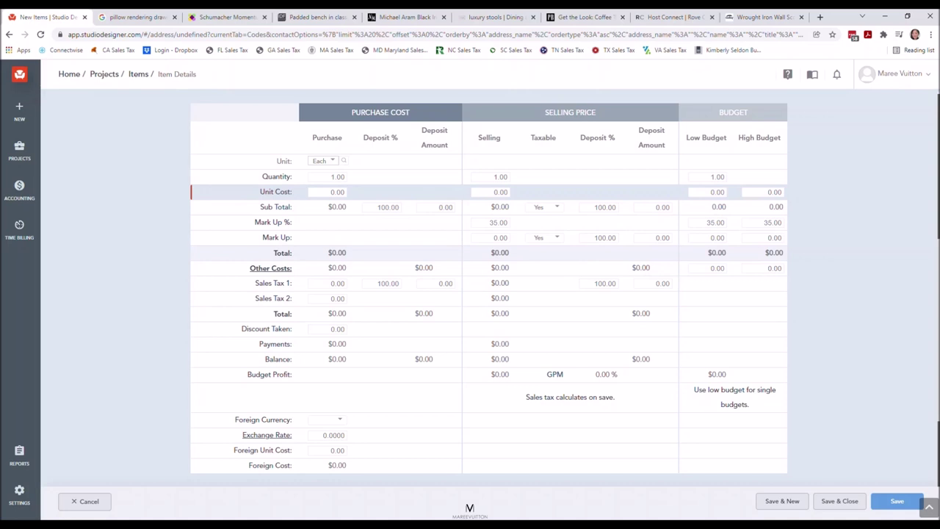
Step: Set the purchase unit cost of the rug to 959.00
{"action": "left_click", "coordinate": [337, 192]}
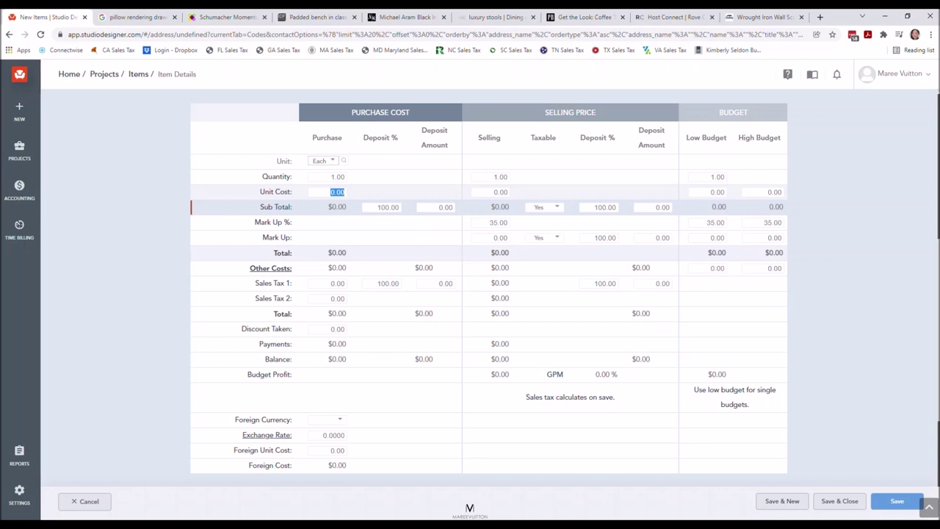
{"action": "type", "text": "959"}
{"action": "type", "text": "0"}
{"action": "key", "text": "BackSpace"}
{"action": "type", "text": ".00"}
{"action": "key", "text": "Tab"}
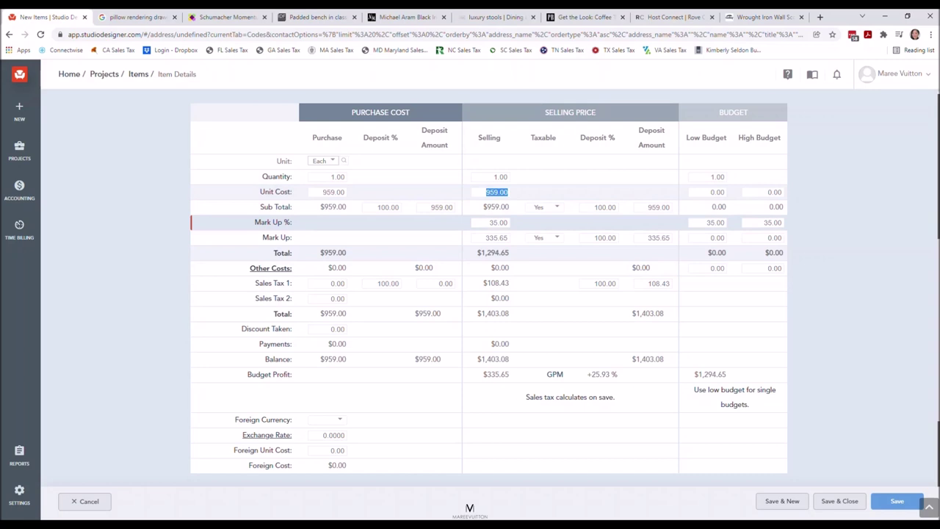
Step: Review the selling price mark up percentage and the deposit percentages for the subtotal and mark up
{"action": "left_click", "coordinate": [498, 221]}
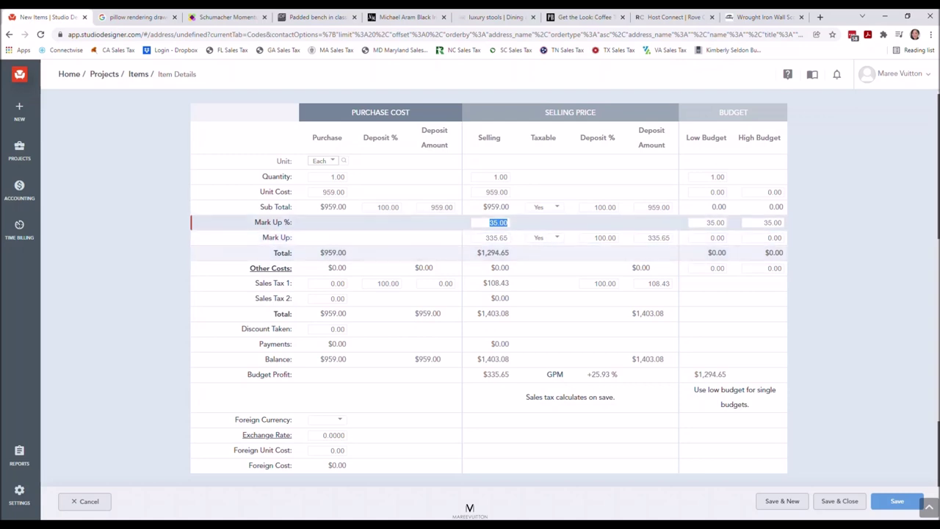
{"action": "left_click", "coordinate": [605, 207]}
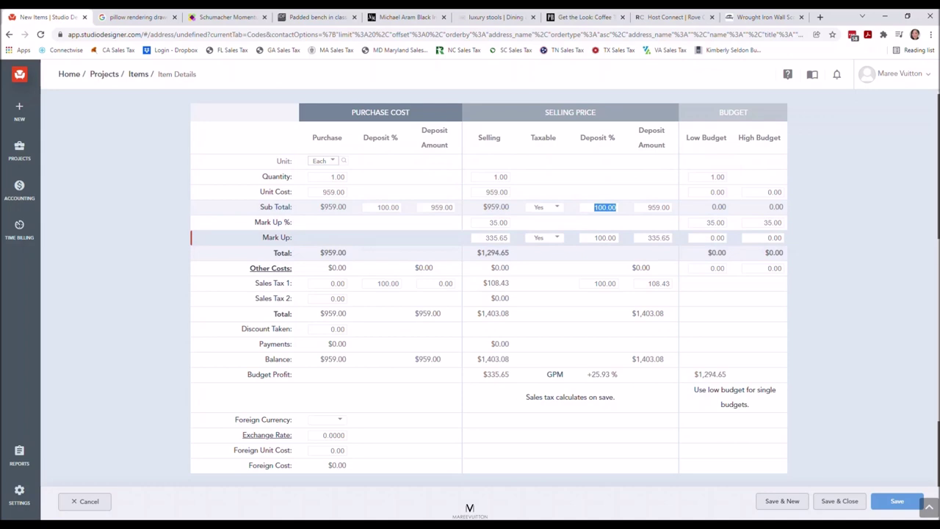
{"action": "left_click", "coordinate": [595, 238]}
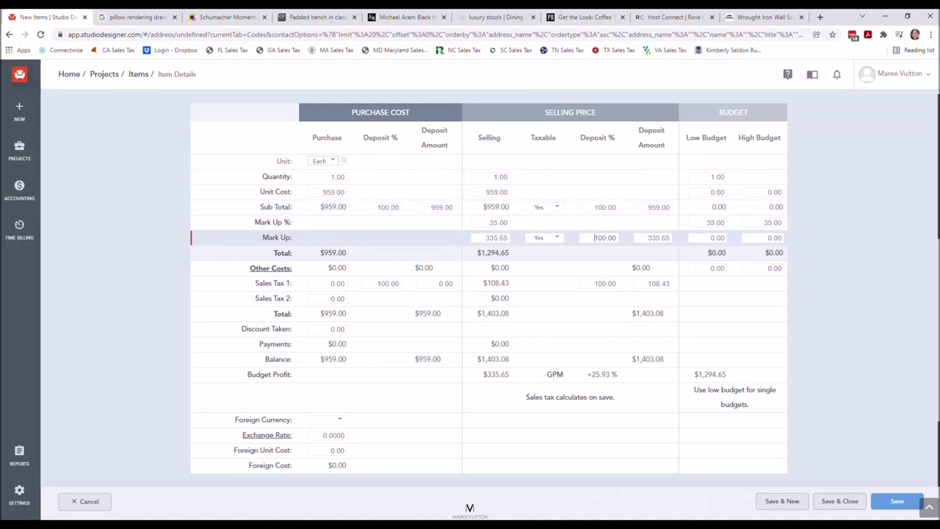
{"action": "double_click", "coordinate": [596, 237]}
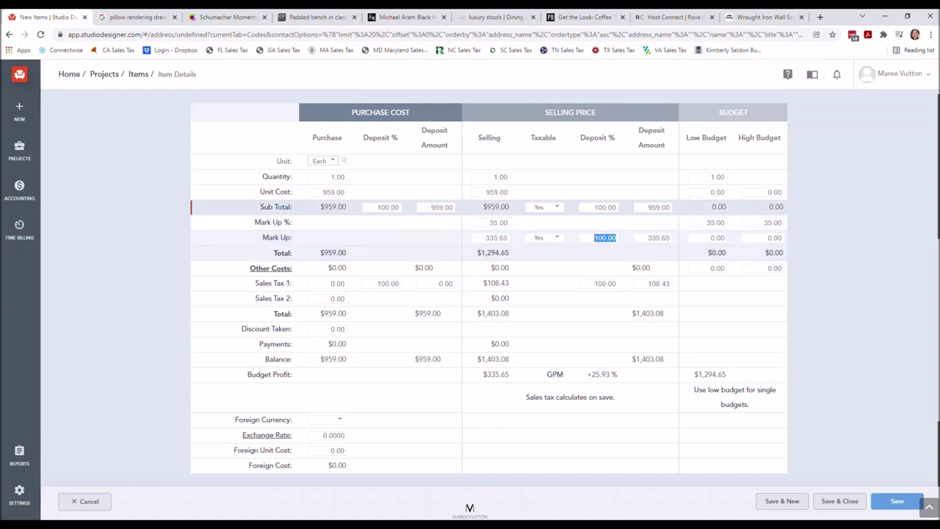
{"action": "double_click", "coordinate": [605, 206]}
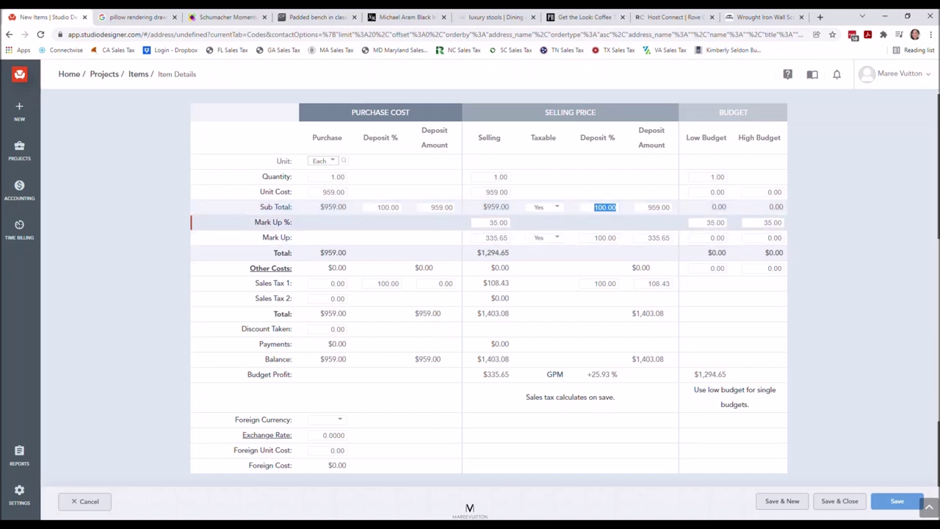
{"action": "left_click", "coordinate": [498, 222]}
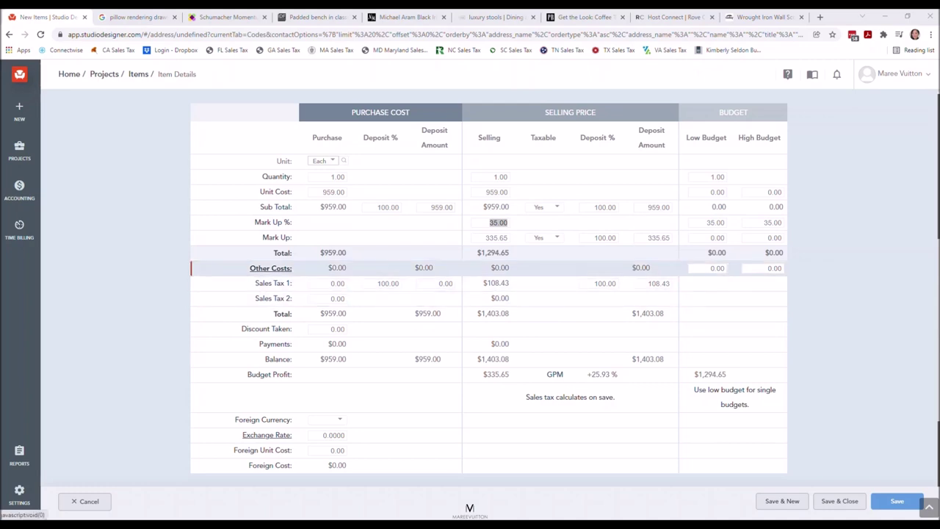
Step: Save the new item to open its other costs, check the available cost types and close the dialog
{"action": "left_click", "coordinate": [270, 268]}
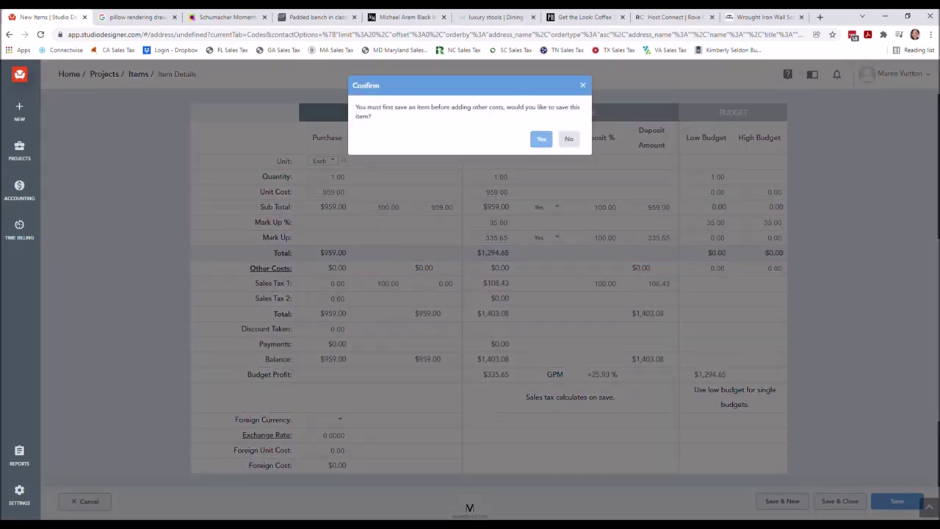
{"action": "left_click", "coordinate": [541, 139]}
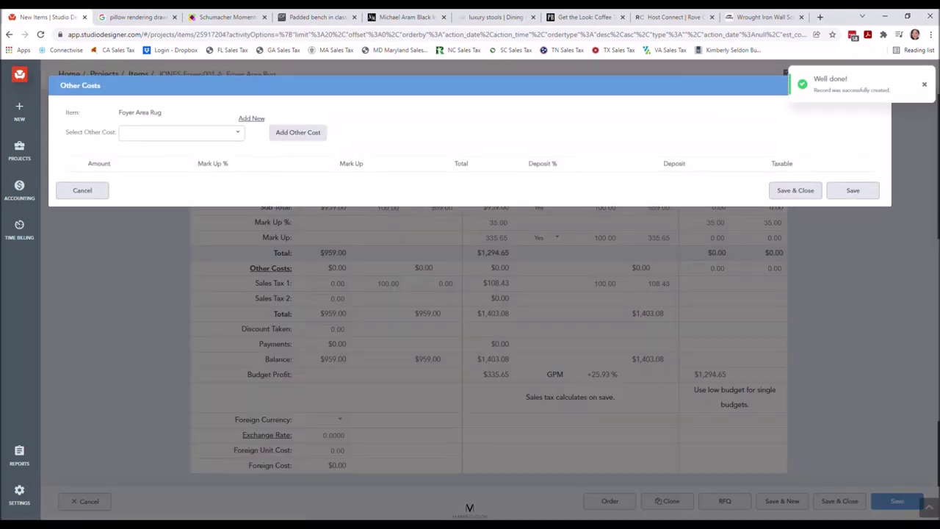
{"action": "left_click", "coordinate": [180, 132]}
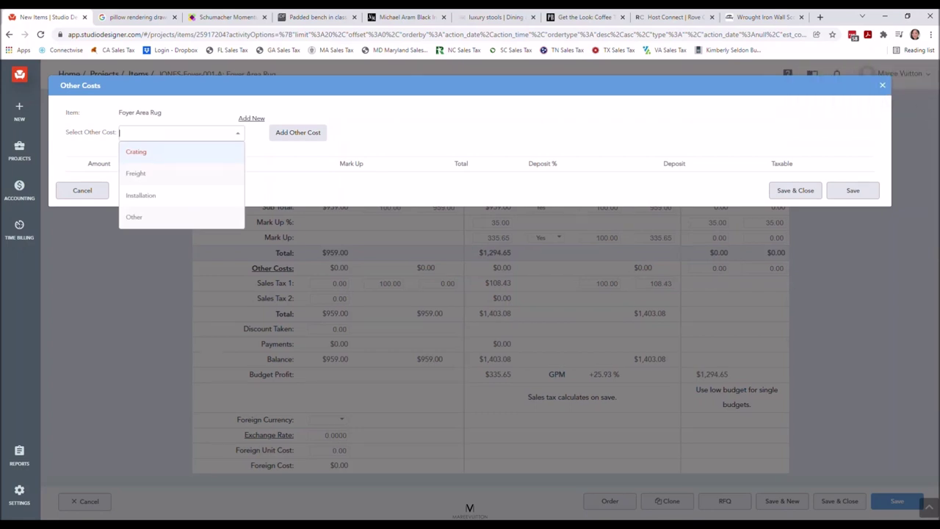
{"action": "left_click", "coordinate": [882, 85]}
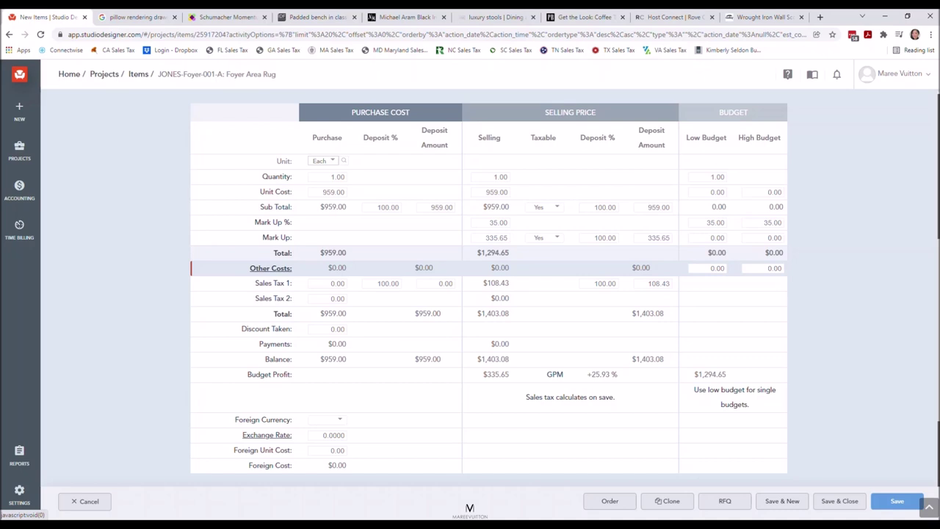
Step: Reopen the item's other costs and add a Freight cost line
{"action": "left_click", "coordinate": [270, 268]}
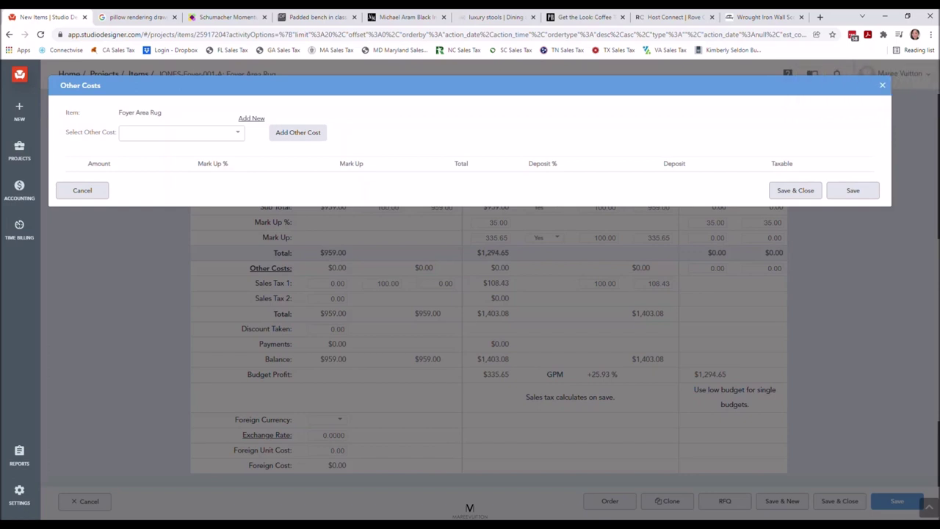
{"action": "left_click", "coordinate": [179, 132]}
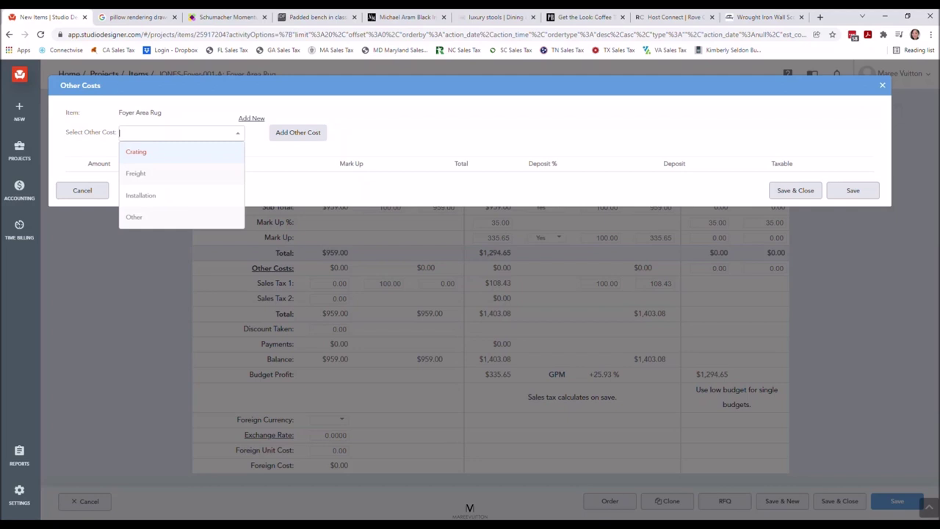
{"action": "key", "text": "Down"}
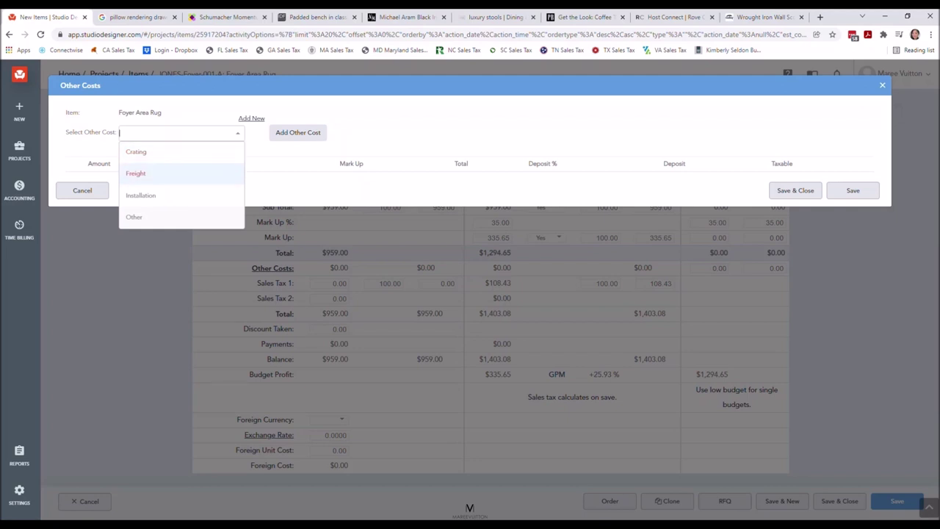
{"action": "key", "text": "Down"}
{"action": "key", "text": "Down"}
{"action": "key", "text": "Up"}
{"action": "key", "text": "Up"}
{"action": "key", "text": "Up"}
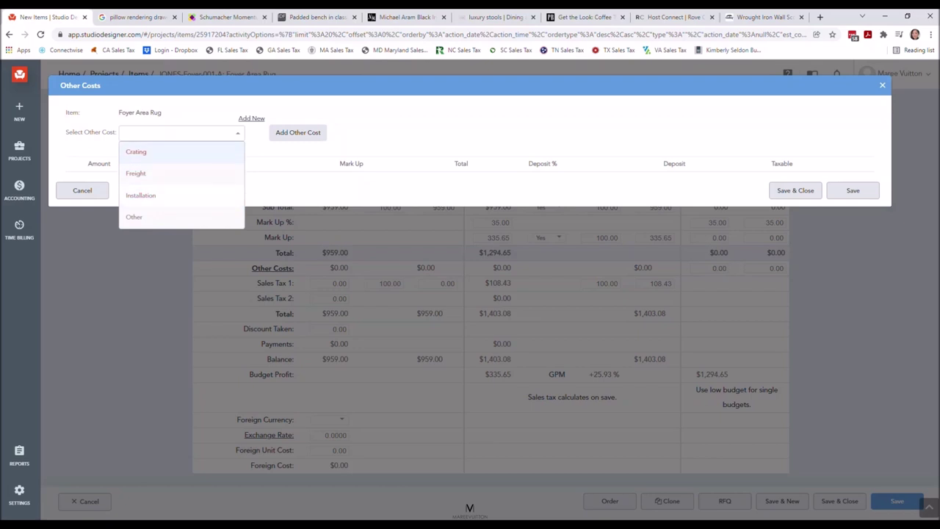
{"action": "key", "text": "Down"}
{"action": "key", "text": "Return"}
{"action": "key", "text": "Tab"}
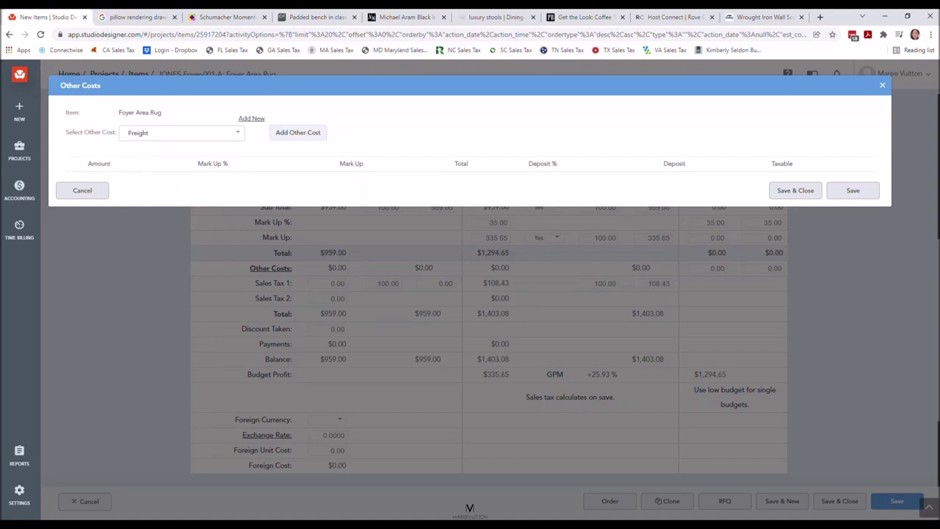
{"action": "key", "text": "Return"}
Step: Set the freight purchase amount to 250 with a 100% deposit
{"action": "type", "text": "250"}
{"action": "key", "text": "Tab"}
{"action": "type", "text": "100"}
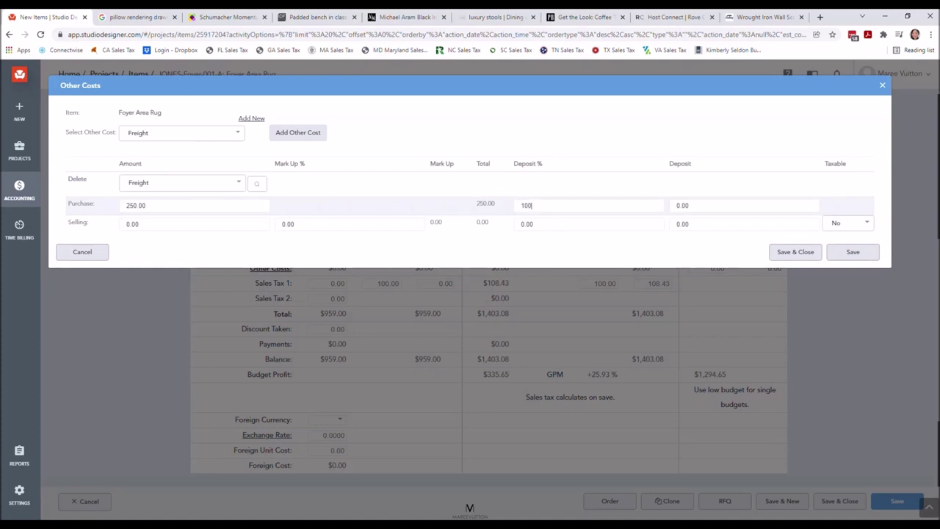
{"action": "key", "text": "Tab"}
{"action": "key", "text": "Tab"}
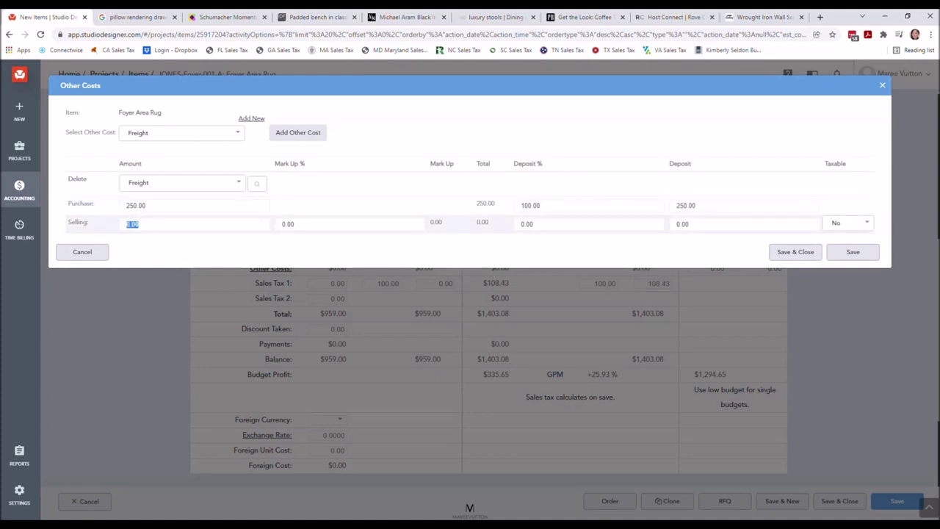
Step: Set the freight selling amount to 250 with a 35% mark up and a 100% deposit
{"action": "type", "text": "25"}
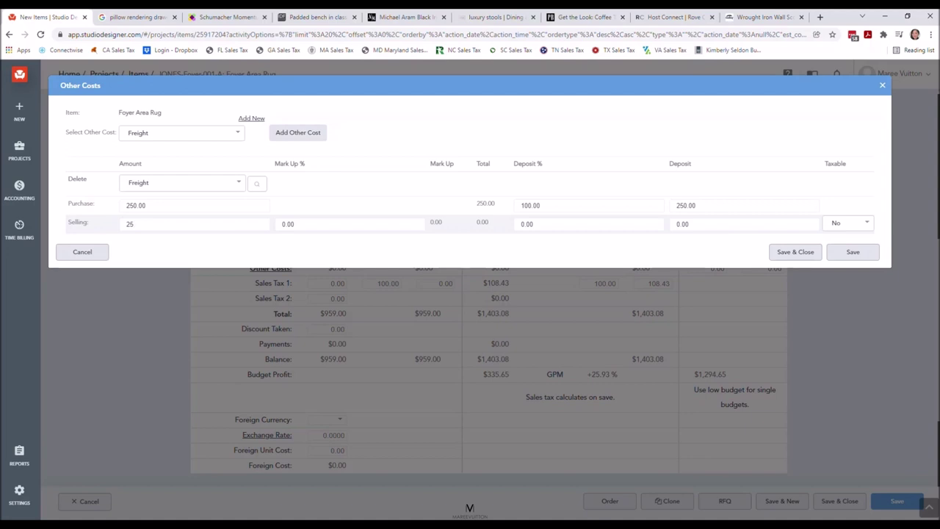
{"action": "left_click", "coordinate": [136, 205]}
{"action": "left_click", "coordinate": [134, 223]}
{"action": "type", "text": "250"}
{"action": "key", "text": "Tab"}
{"action": "type", "text": "35"}
{"action": "key", "text": "Tab"}
{"action": "type", "text": "100"}
{"action": "key", "text": "Tab"}
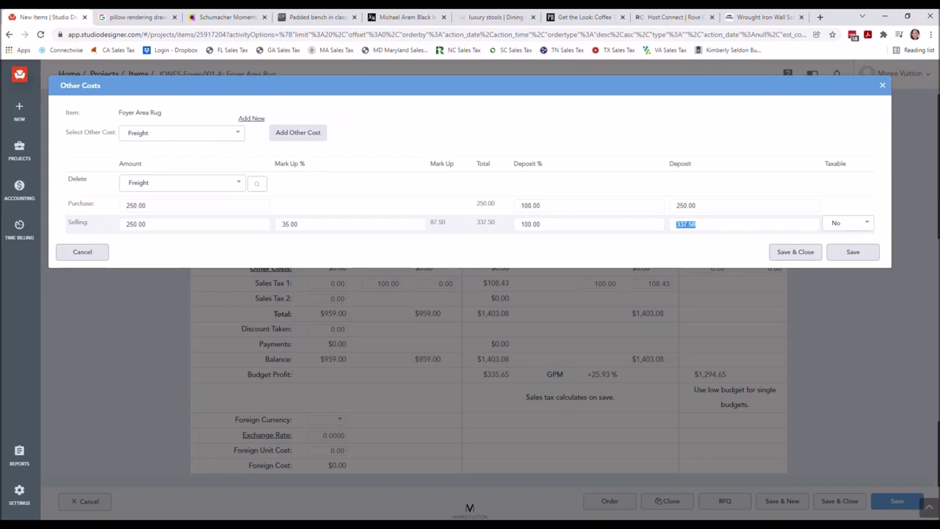
Step: Make the freight selling charge taxable, then save and close the other costs
{"action": "key", "text": "Tab"}
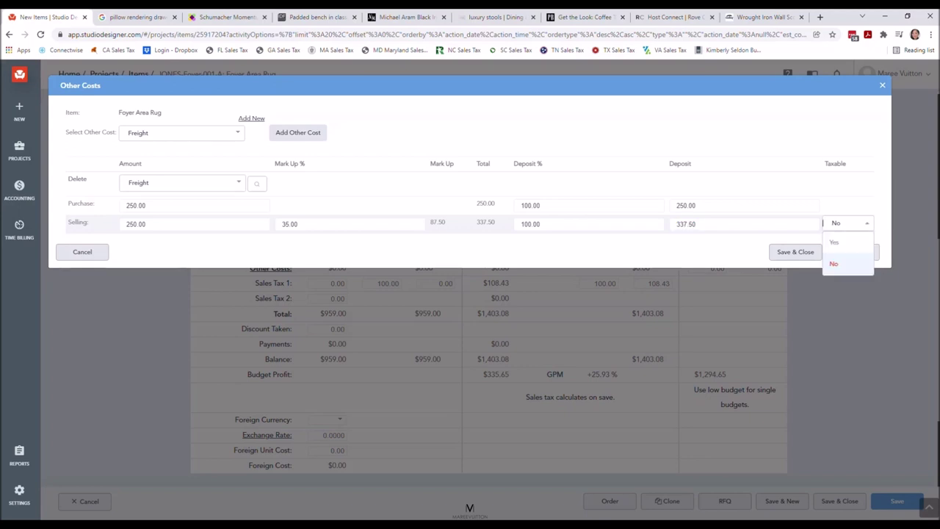
{"action": "key", "text": "Return"}
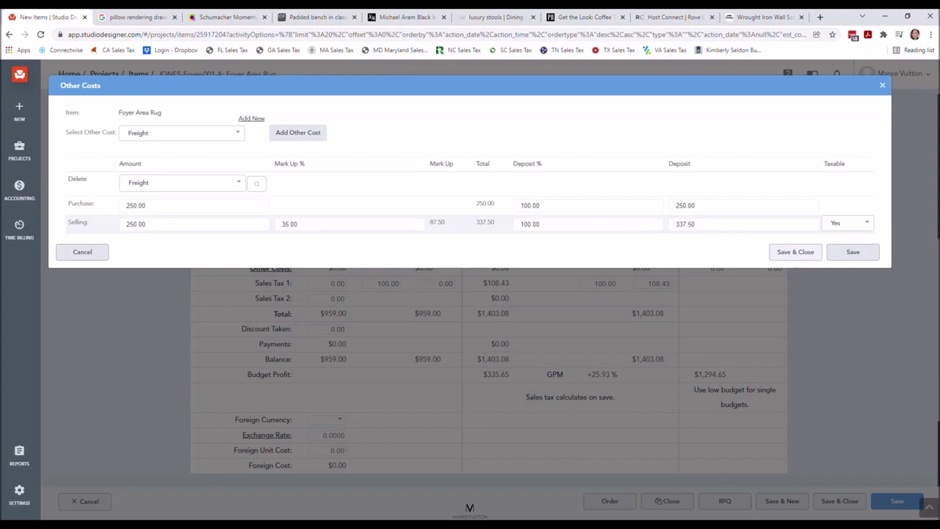
{"action": "left_click", "coordinate": [795, 252]}
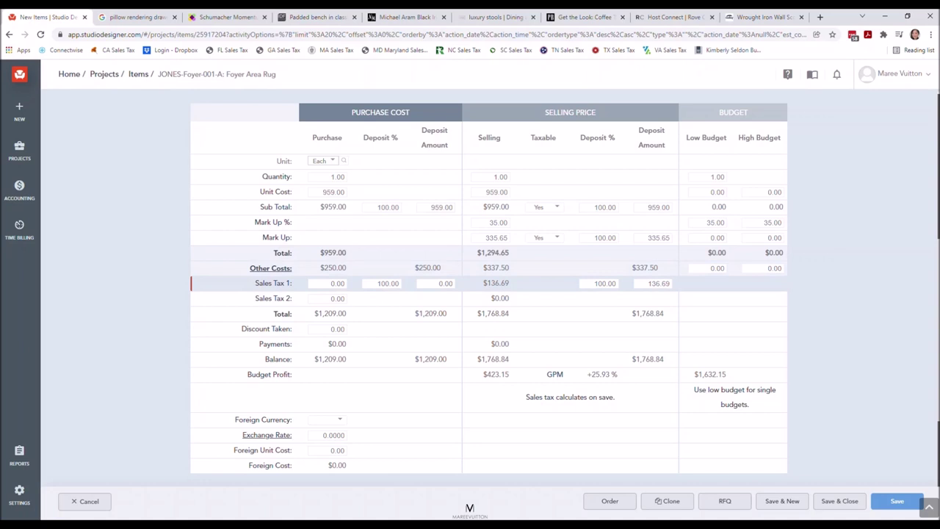
Step: Check the purchase Sales Tax 1 field, then save the rug item and return to the items list
{"action": "left_click", "coordinate": [338, 283]}
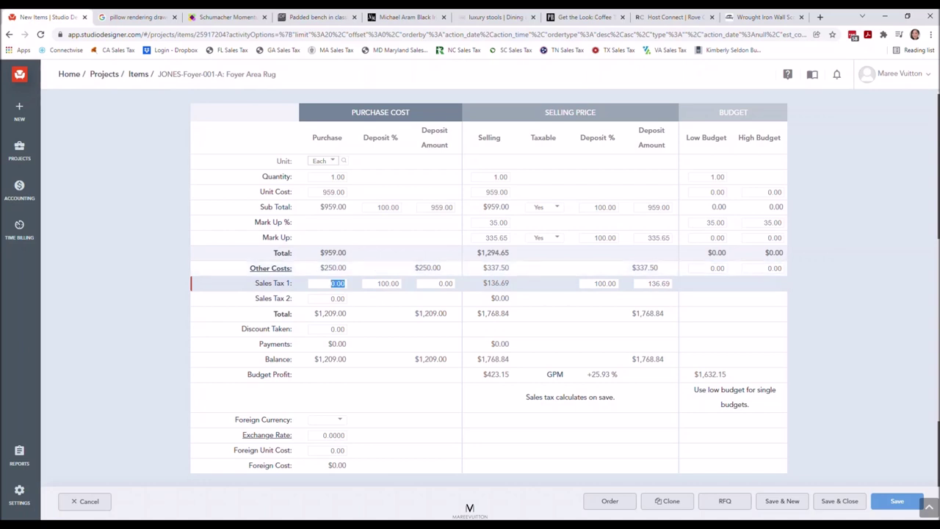
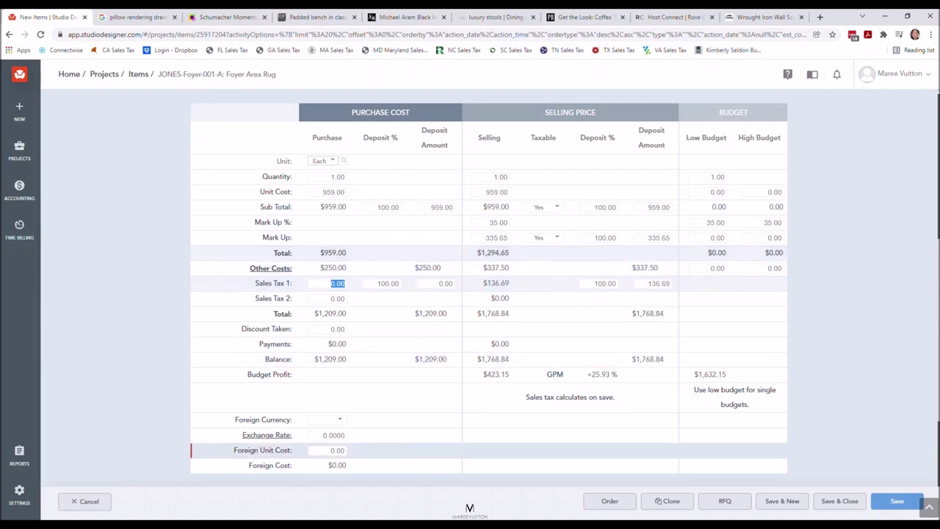
{"action": "left_click", "coordinate": [839, 500]}
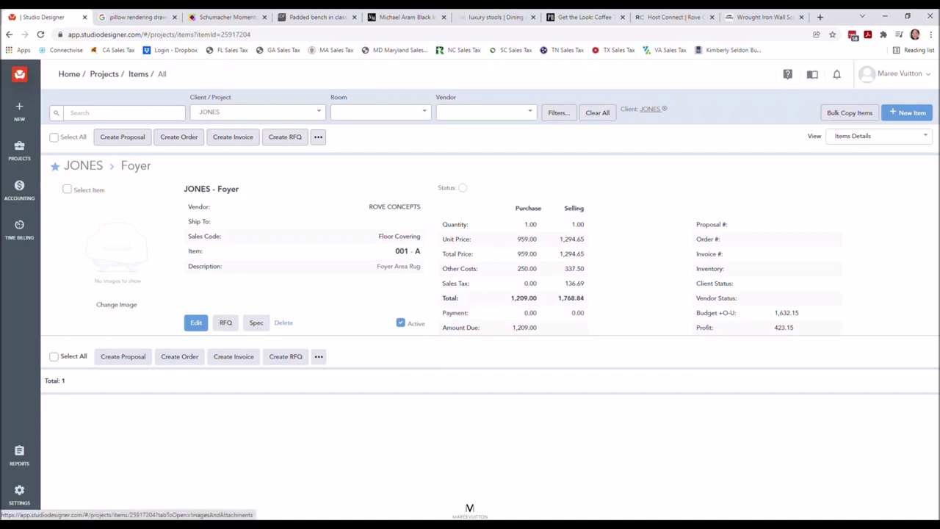
Step: Create a media library folder named after the client project from the rug's images and upload the rug image into it
{"action": "left_click", "coordinate": [116, 304]}
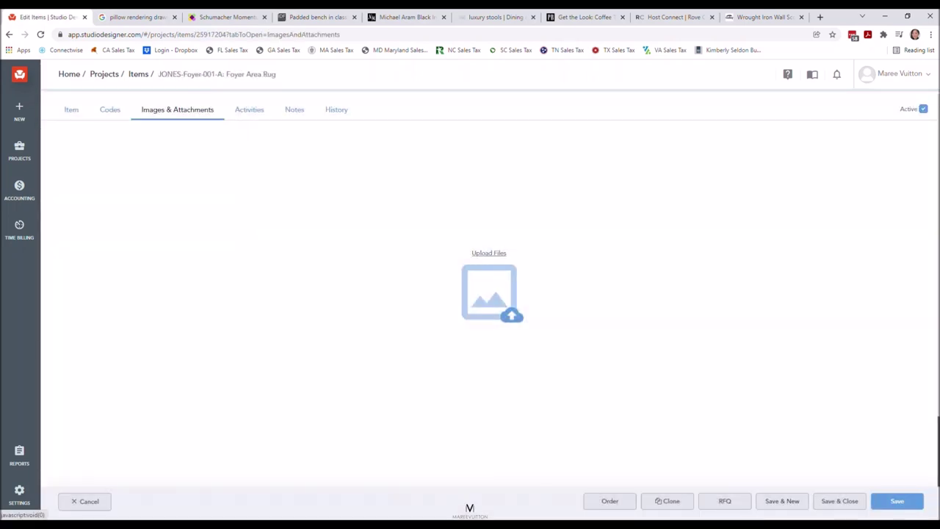
{"action": "left_click", "coordinate": [489, 292]}
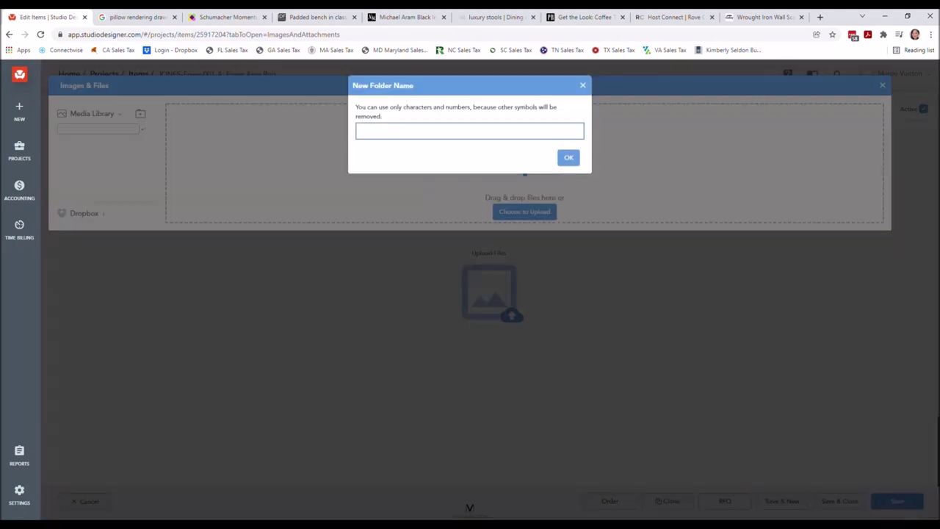
{"action": "type", "text": "JONES"}
{"action": "key", "text": "Return"}
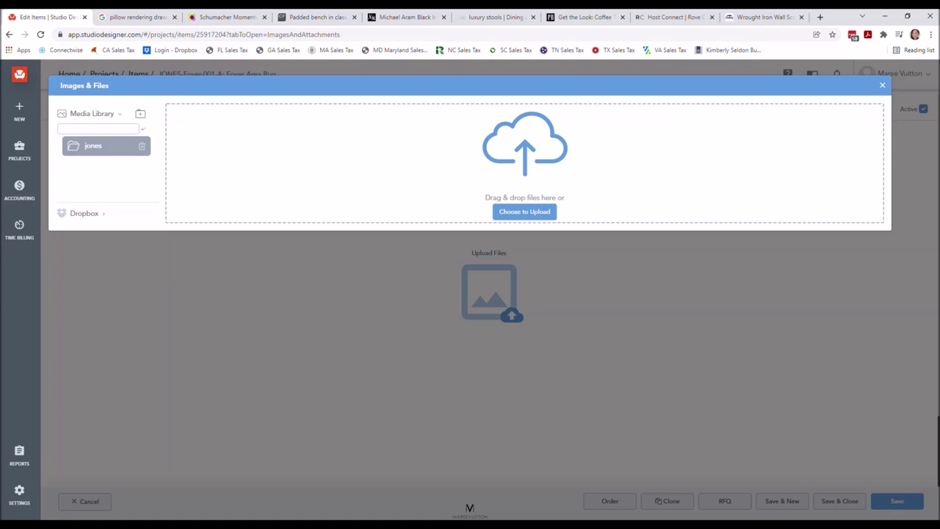
{"action": "left_click", "coordinate": [524, 212]}
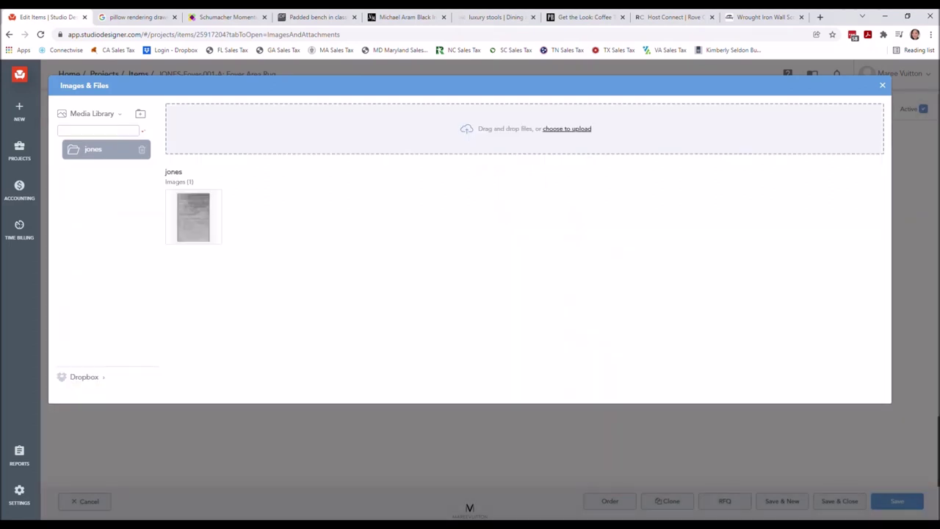
Step: Close the media library, then save and close the rug item with its uploaded image
{"action": "left_click", "coordinate": [882, 86]}
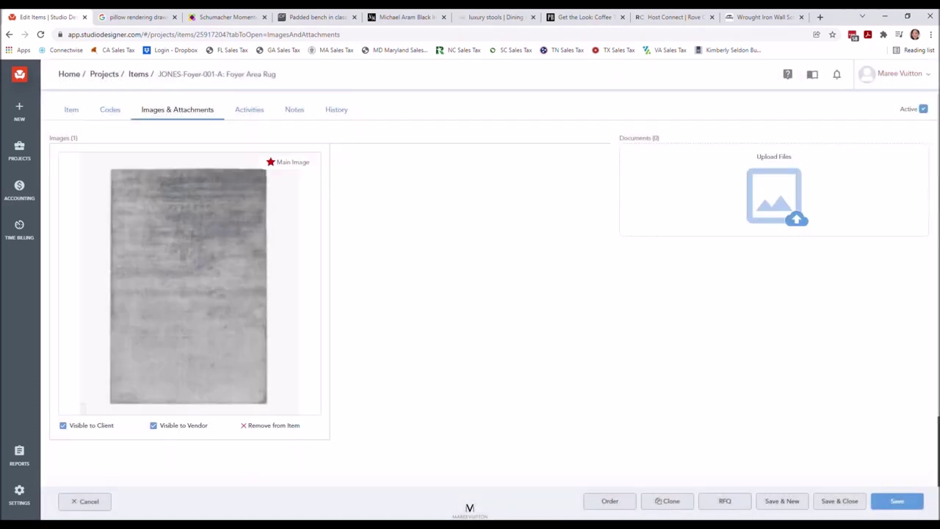
{"action": "left_click", "coordinate": [839, 501]}
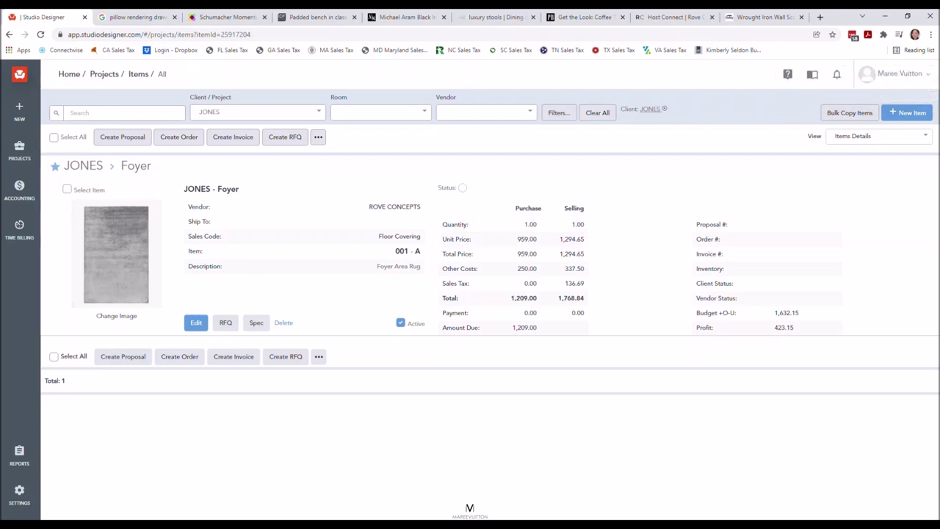
Step: Preview the request for quotation for the Foyer Area Rug, including its closing terms, then go back to the items list
{"action": "left_click", "coordinate": [66, 188]}
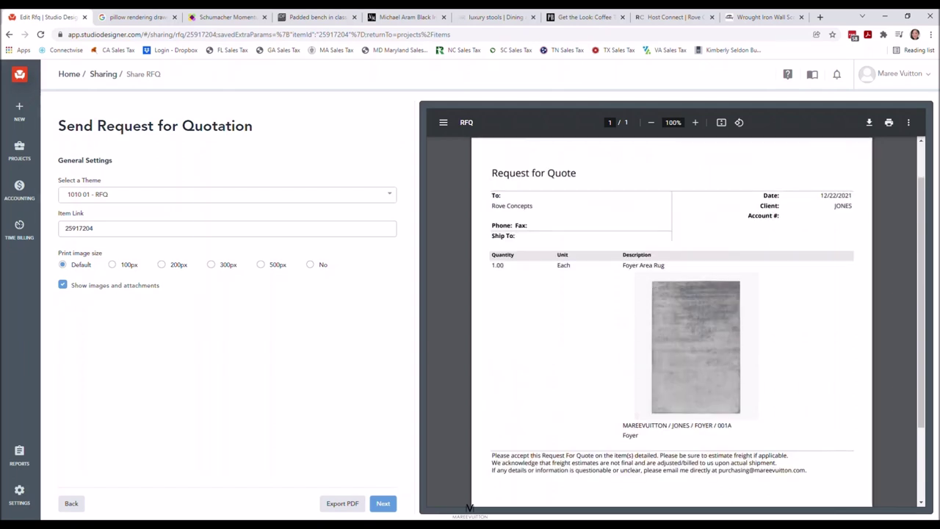
{"action": "scroll", "coordinate": [469, 507], "scroll_direction": "down", "scroll_amount": 2}
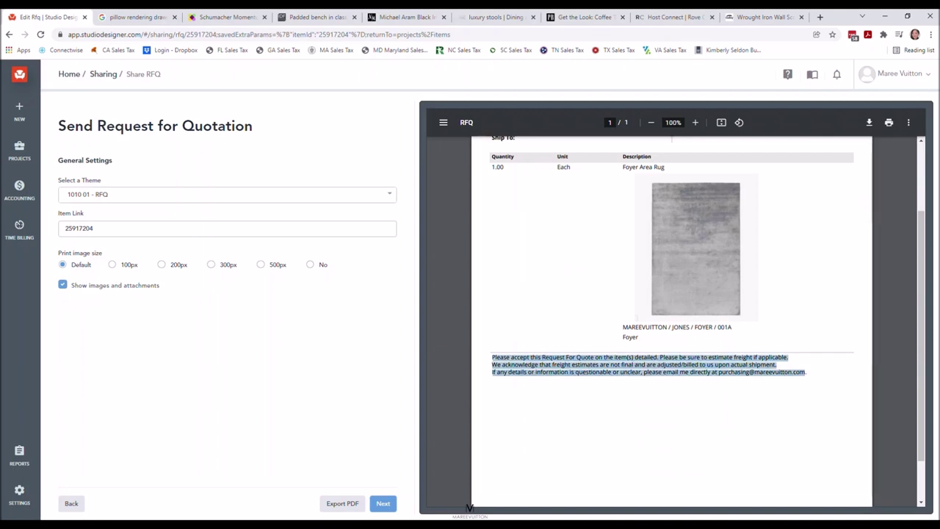
{"action": "scroll", "coordinate": [468, 507], "scroll_direction": "up", "scroll_amount": 2}
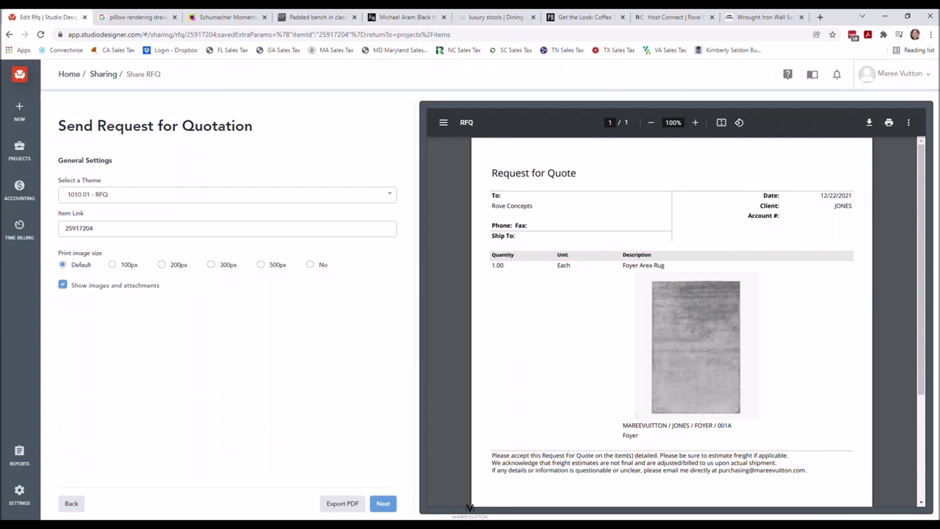
{"action": "left_click", "coordinate": [71, 503]}
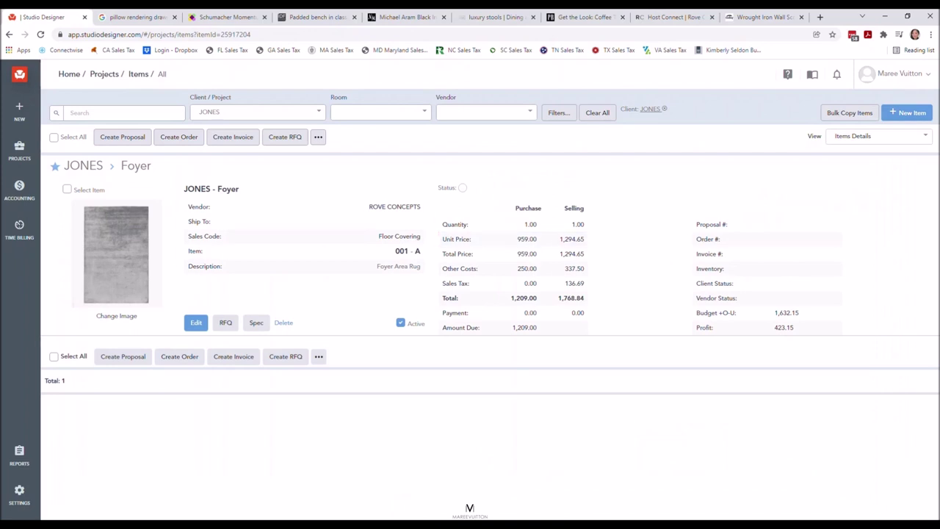
Step: Create a proposal for the Foyer Area Rug and set its proposal description to "Foyer Area Rug"
{"action": "left_click", "coordinate": [67, 190]}
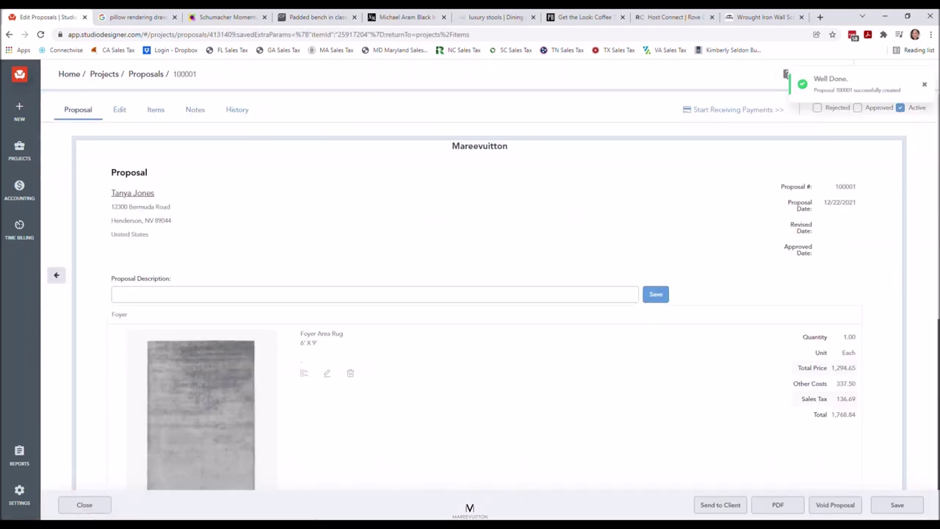
{"action": "left_click", "coordinate": [118, 293]}
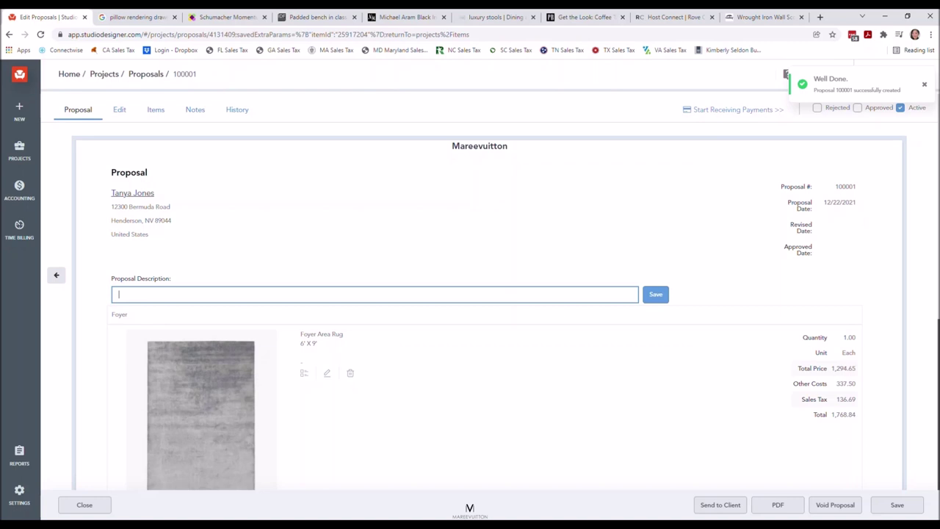
{"action": "type", "text": "FOYE"}
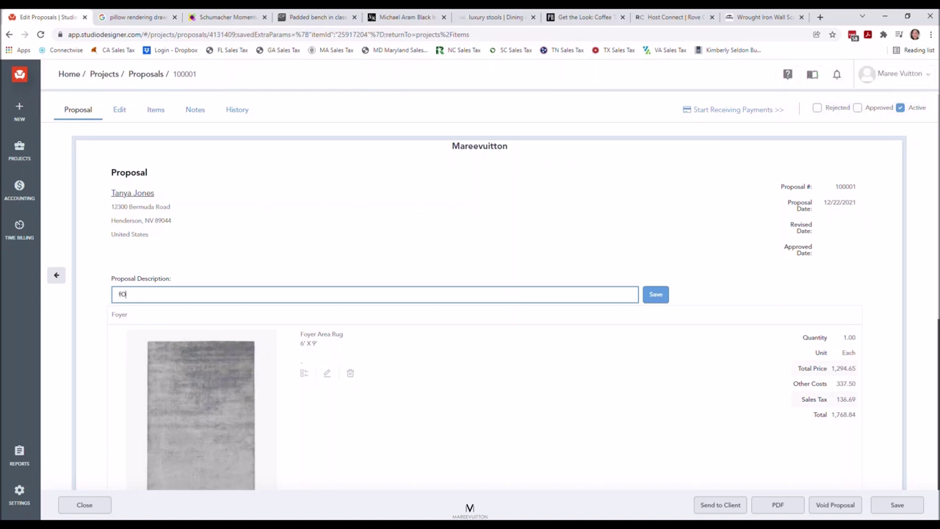
{"action": "key", "text": "BackSpace"}
{"action": "key", "text": "BackSpace"}
{"action": "key", "text": "BackSpace"}
{"action": "type", "text": "Foyer Area Rug"}
{"action": "key", "text": "Return"}
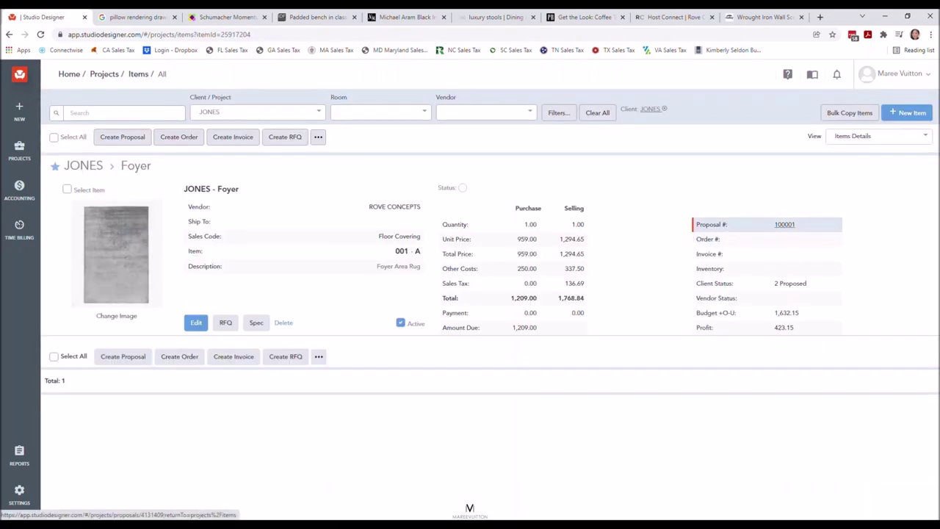
Step: Open the Foyer Area Rug item and review its change history with 200 entries per page
{"action": "left_click", "coordinate": [196, 323]}
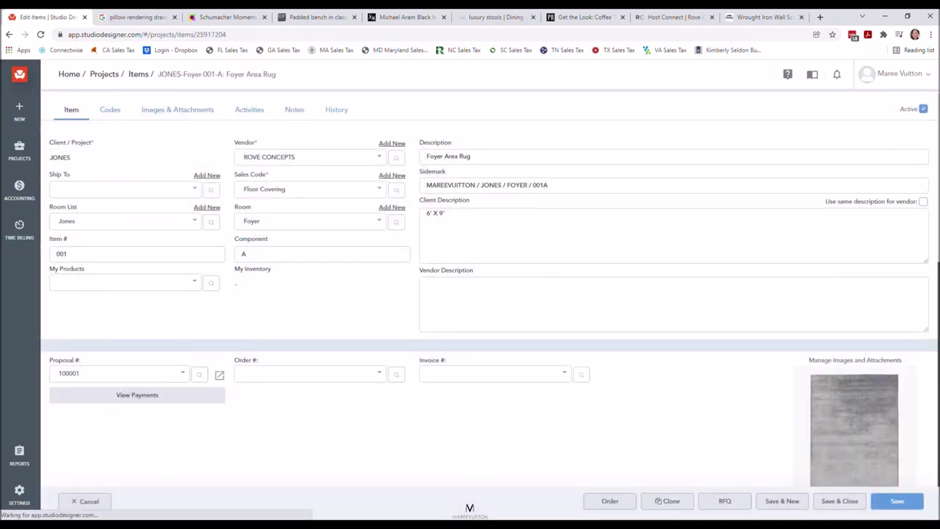
{"action": "left_click", "coordinate": [336, 109]}
{"action": "scroll", "coordinate": [470, 294], "scroll_direction": "down", "scroll_amount": 4}
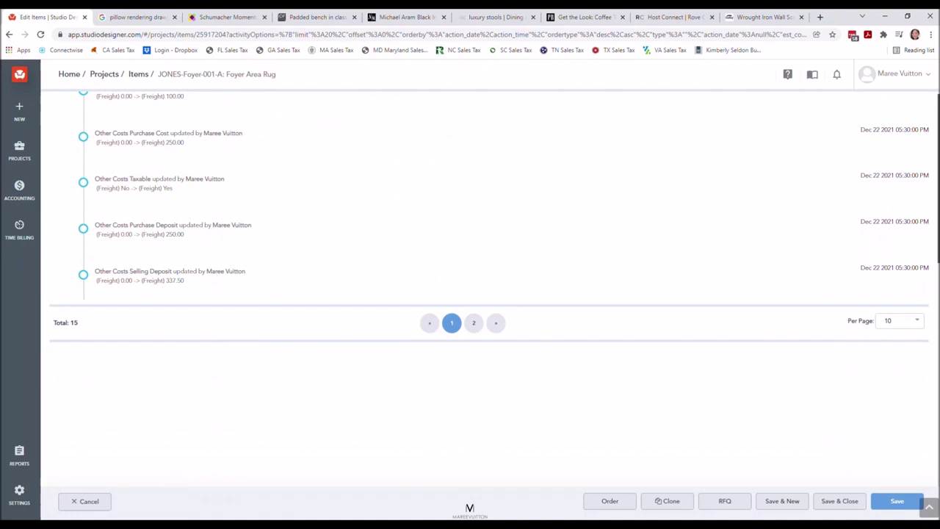
{"action": "left_click", "coordinate": [900, 320]}
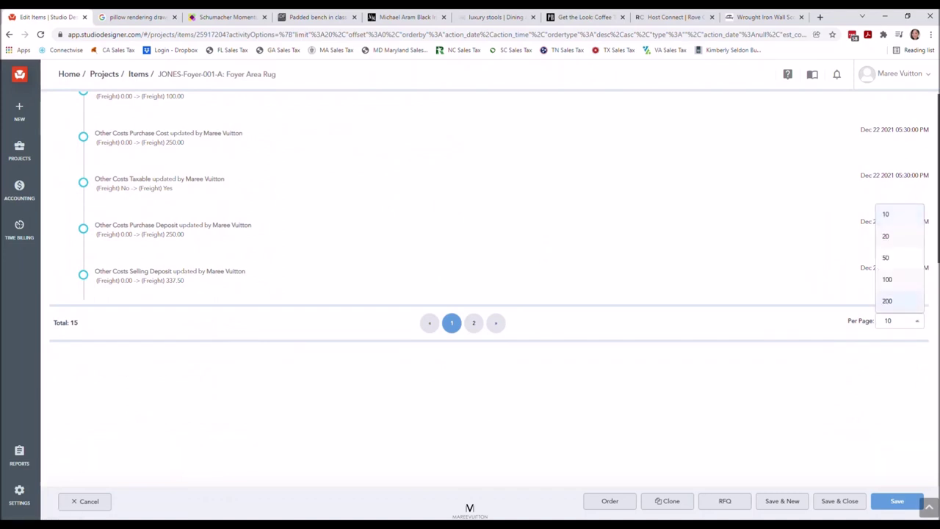
{"action": "left_click", "coordinate": [901, 302]}
{"action": "scroll", "coordinate": [470, 293], "scroll_direction": "down", "scroll_amount": 2}
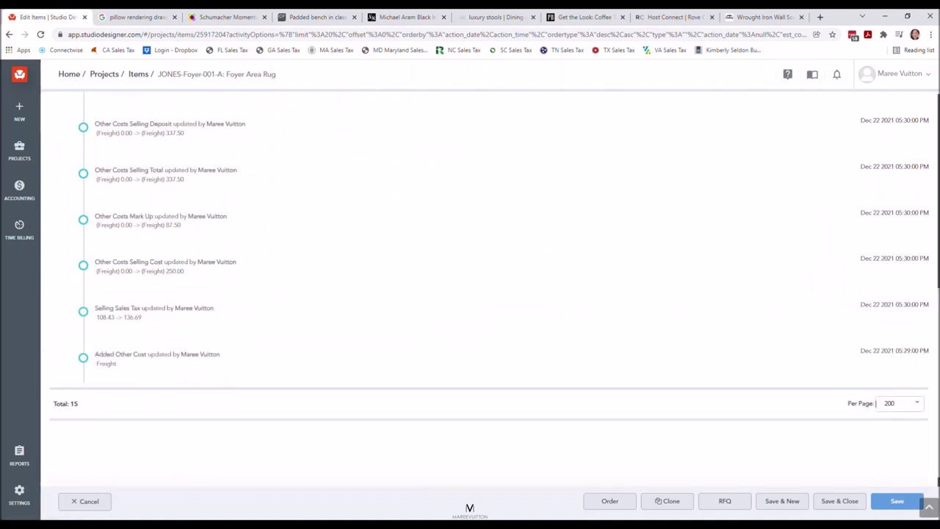
{"action": "scroll", "coordinate": [470, 294], "scroll_direction": "up", "scroll_amount": 10}
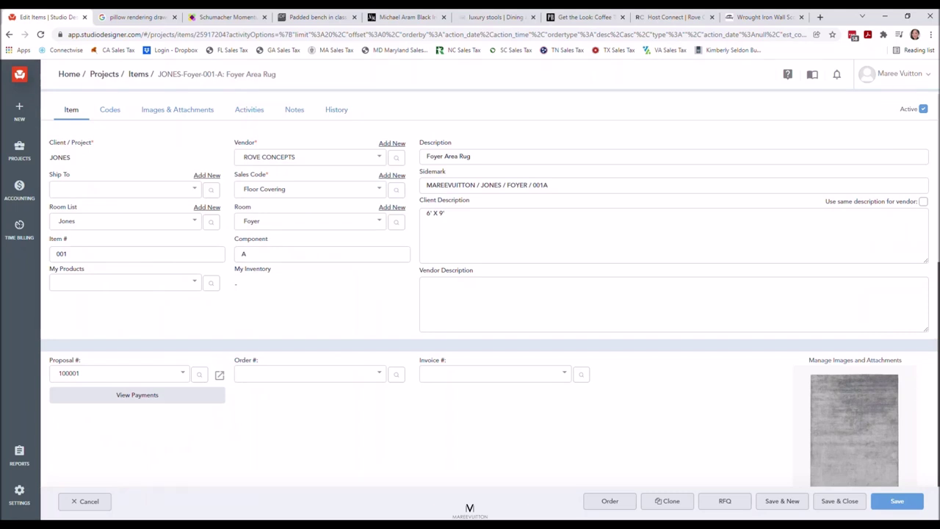
Step: Check the rug's proposal link and its purchase, selling and budget figures, then save and close the item
{"action": "scroll", "coordinate": [490, 286], "scroll_direction": "down", "scroll_amount": 1}
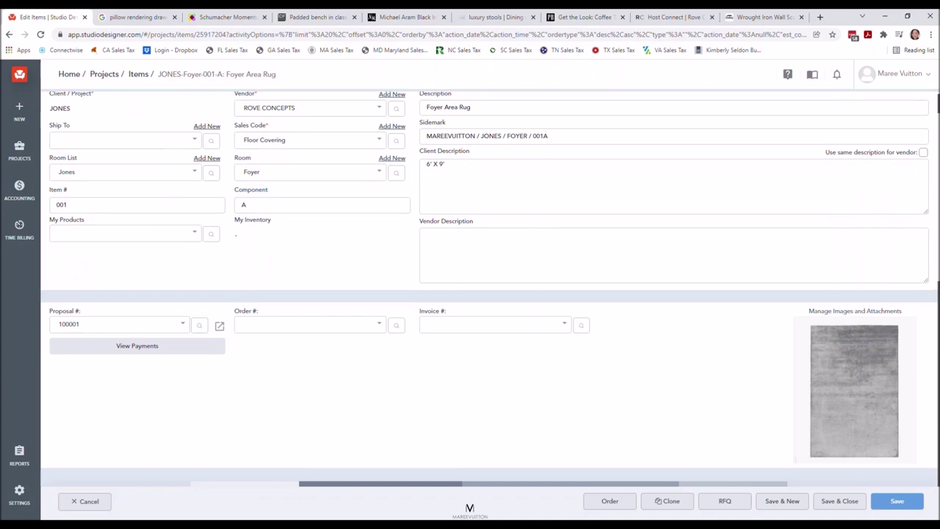
{"action": "scroll", "coordinate": [490, 286], "scroll_direction": "down", "scroll_amount": 3}
{"action": "scroll", "coordinate": [490, 286], "scroll_direction": "down", "scroll_amount": 5}
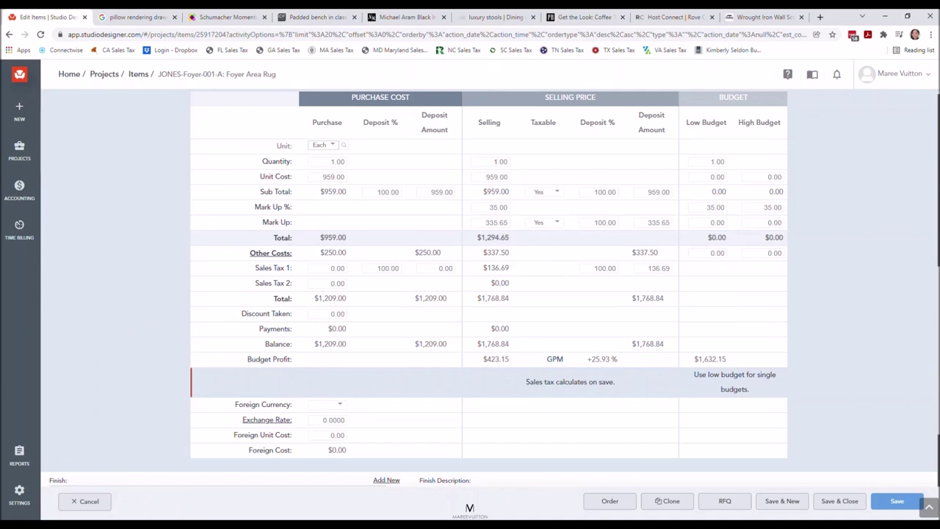
{"action": "scroll", "coordinate": [490, 286], "scroll_direction": "down", "scroll_amount": 2}
{"action": "left_click", "coordinate": [839, 501]}
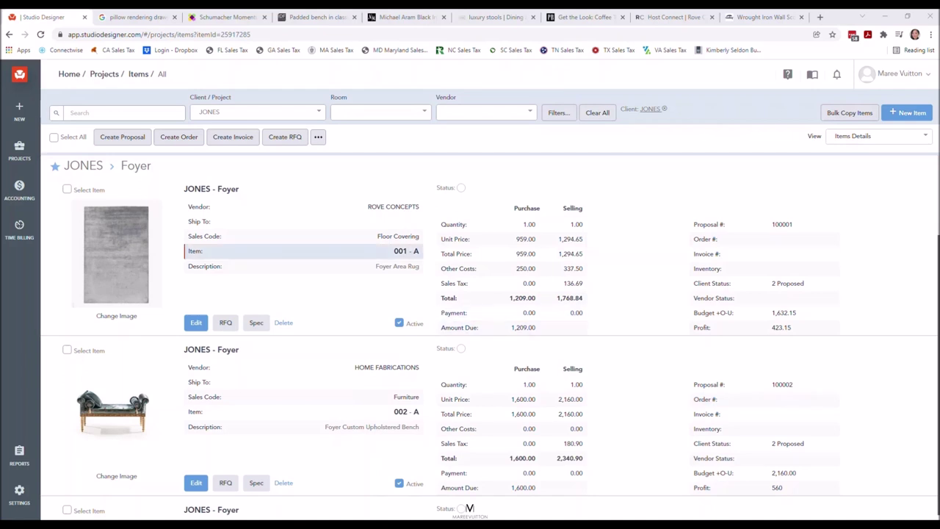
Step: Look through all the project's foyer items, checking their images, vendors, item numbers, pricing and proposal numbers
{"action": "scroll", "coordinate": [490, 337], "scroll_direction": "down", "scroll_amount": 2}
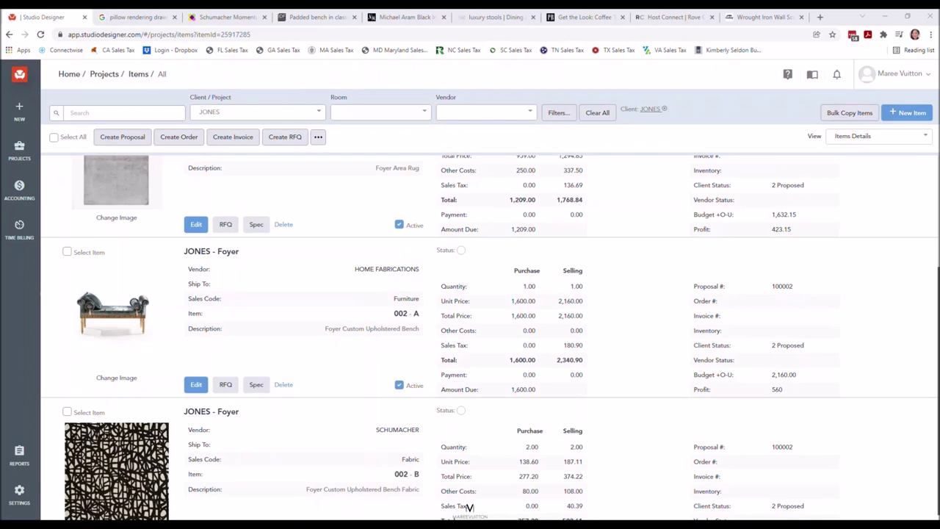
{"action": "scroll", "coordinate": [489, 337], "scroll_direction": "down", "scroll_amount": 2}
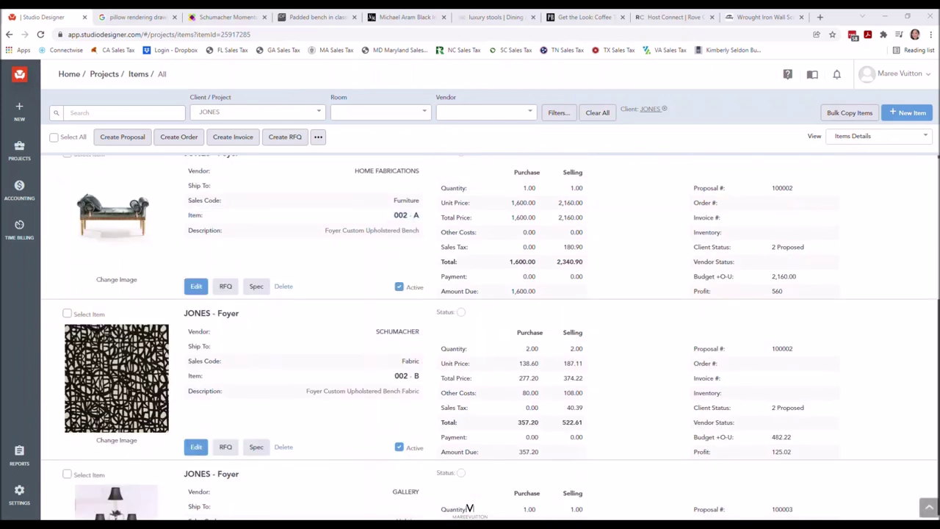
{"action": "scroll", "coordinate": [489, 337], "scroll_direction": "down", "scroll_amount": 2}
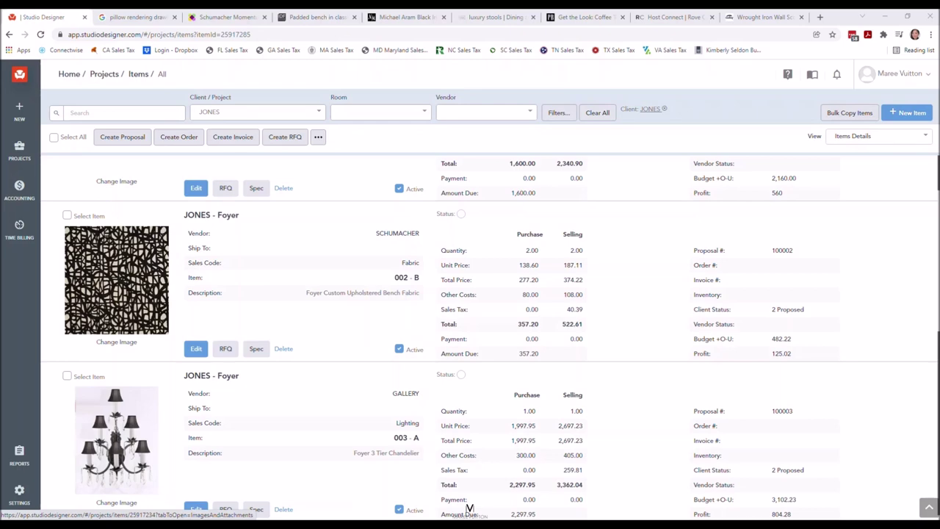
{"action": "scroll", "coordinate": [489, 331], "scroll_direction": "down", "scroll_amount": 4}
{"action": "scroll", "coordinate": [490, 330], "scroll_direction": "up", "scroll_amount": 5}
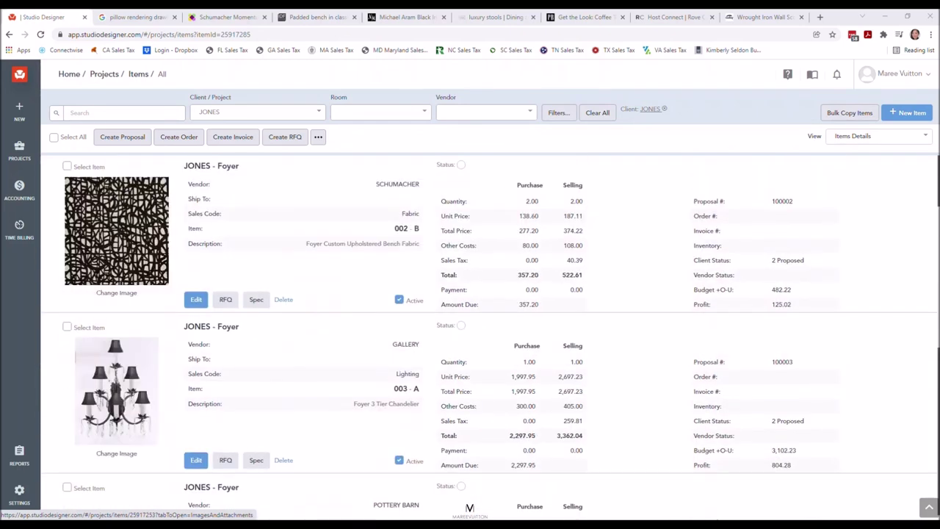
{"action": "scroll", "coordinate": [489, 331], "scroll_direction": "down", "scroll_amount": 1}
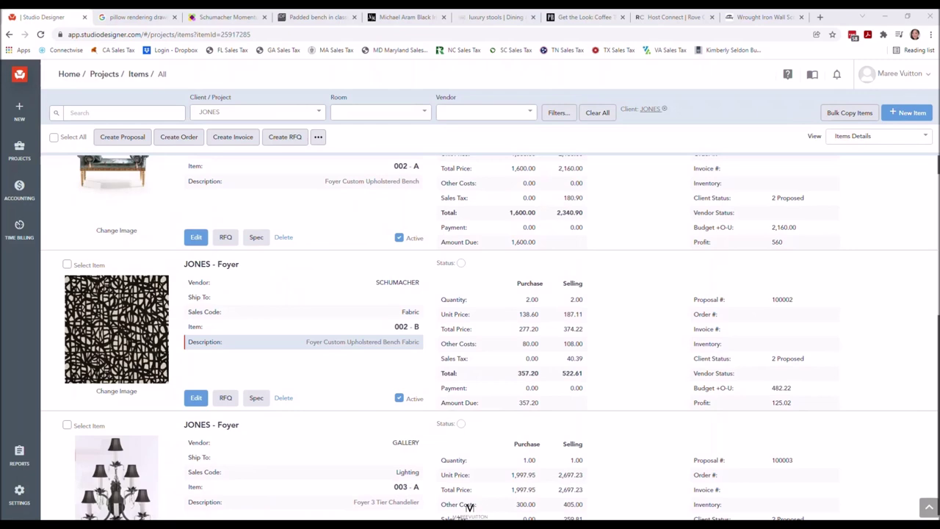
{"action": "scroll", "coordinate": [303, 349], "scroll_direction": "down", "scroll_amount": 8}
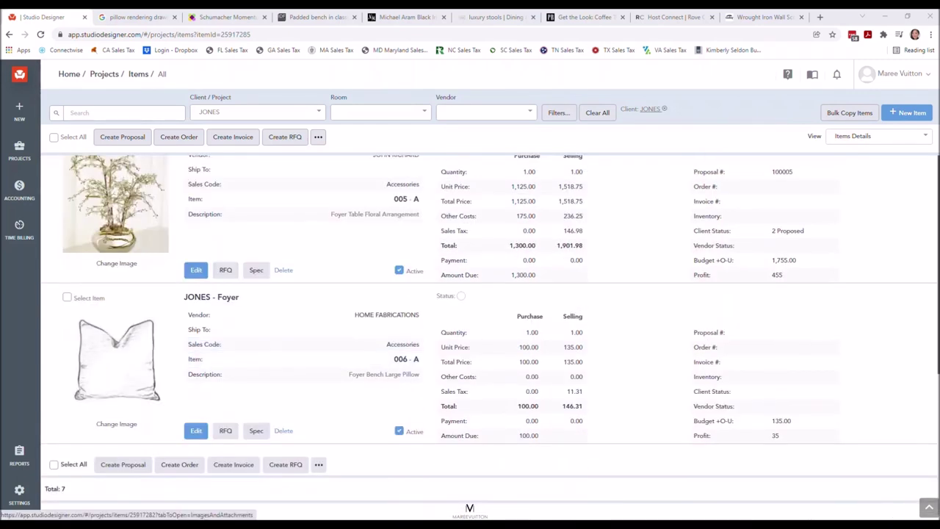
{"action": "scroll", "coordinate": [116, 324], "scroll_direction": "up", "scroll_amount": 5}
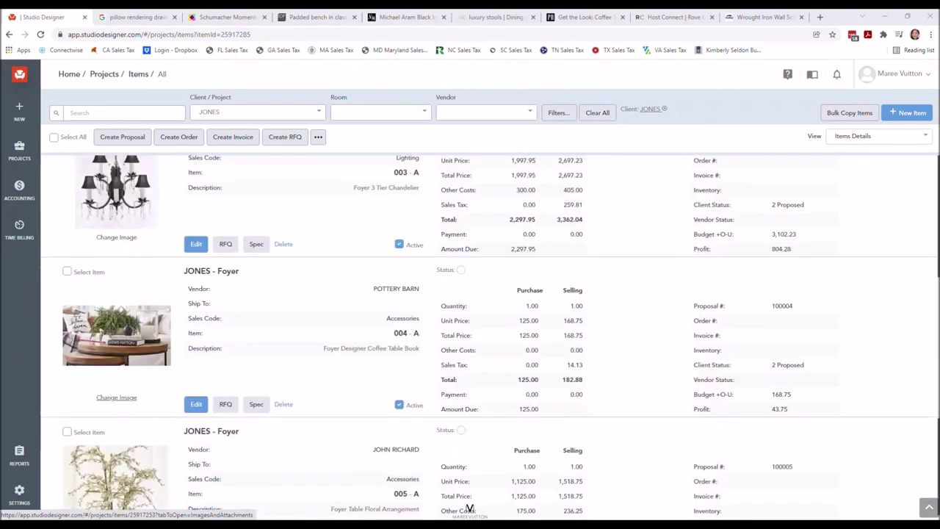
{"action": "scroll", "coordinate": [116, 323], "scroll_direction": "up", "scroll_amount": 3}
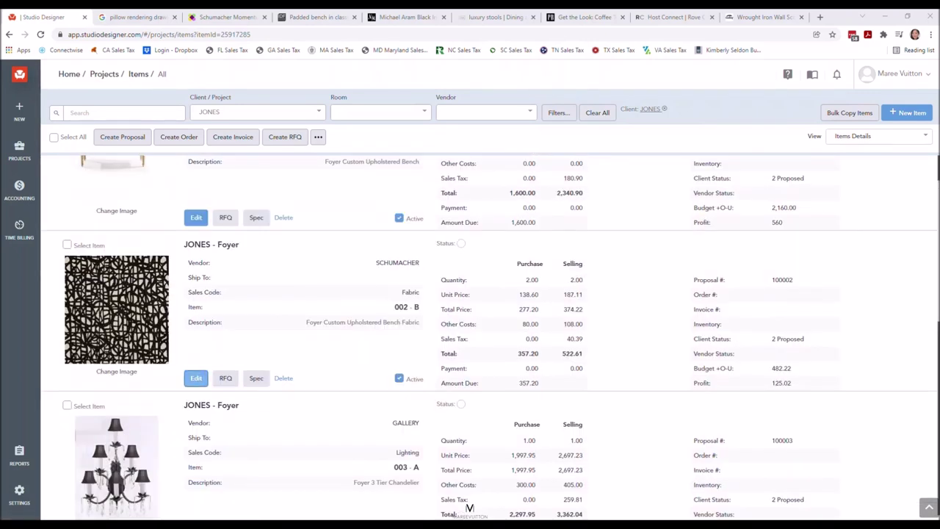
Step: Open the Foyer Custom Upholstered Bench Fabric item 002-B and clone it
{"action": "left_click", "coordinate": [196, 378]}
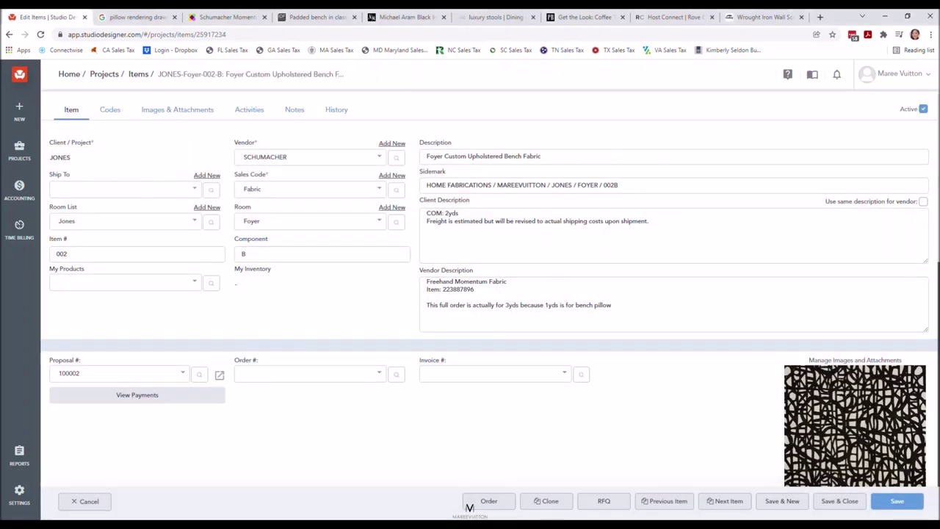
{"action": "scroll", "coordinate": [490, 294], "scroll_direction": "down", "scroll_amount": 1}
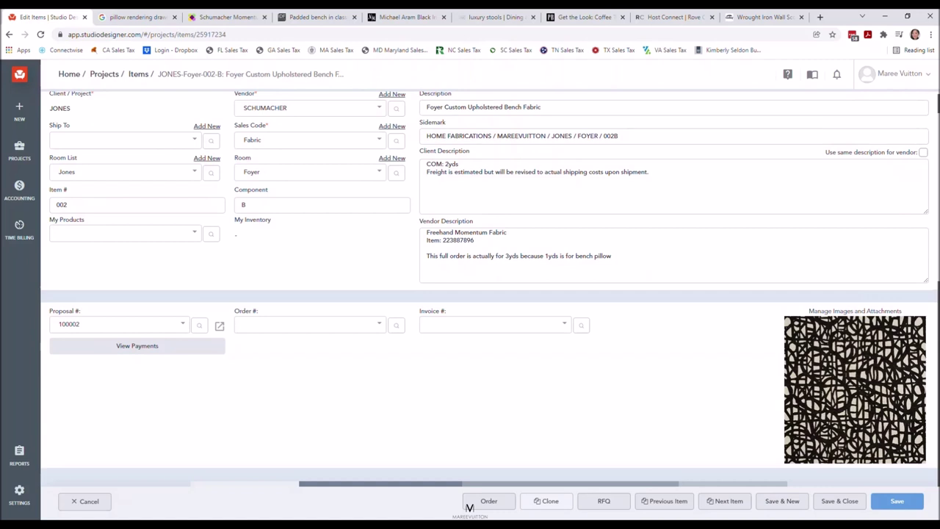
{"action": "left_click", "coordinate": [546, 500]}
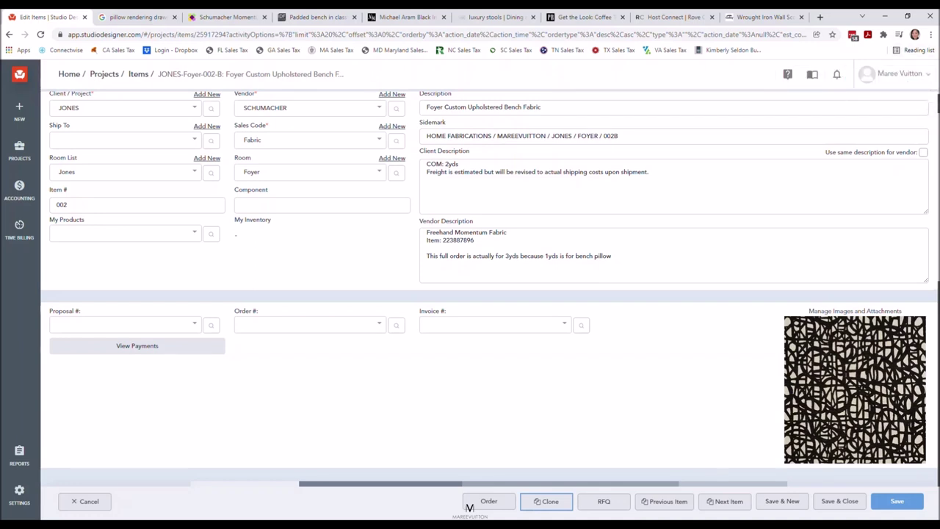
Step: Append "--CLone" to the cloned fabric item's description, then save and close it
{"action": "scroll", "coordinate": [485, 294], "scroll_direction": "up", "scroll_amount": 1}
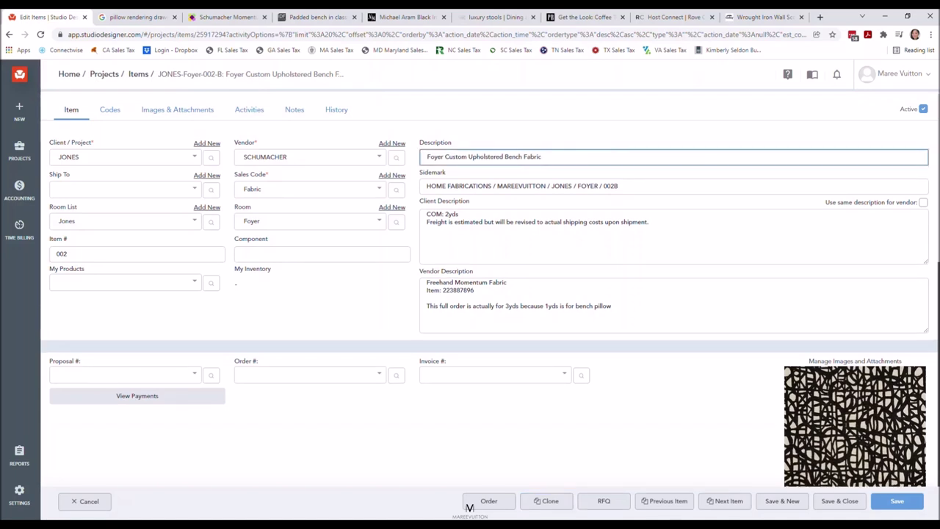
{"action": "type", "text": "-CLone"}
{"action": "key", "text": "ctrl+shift+Left"}
{"action": "left_click", "coordinate": [839, 501]}
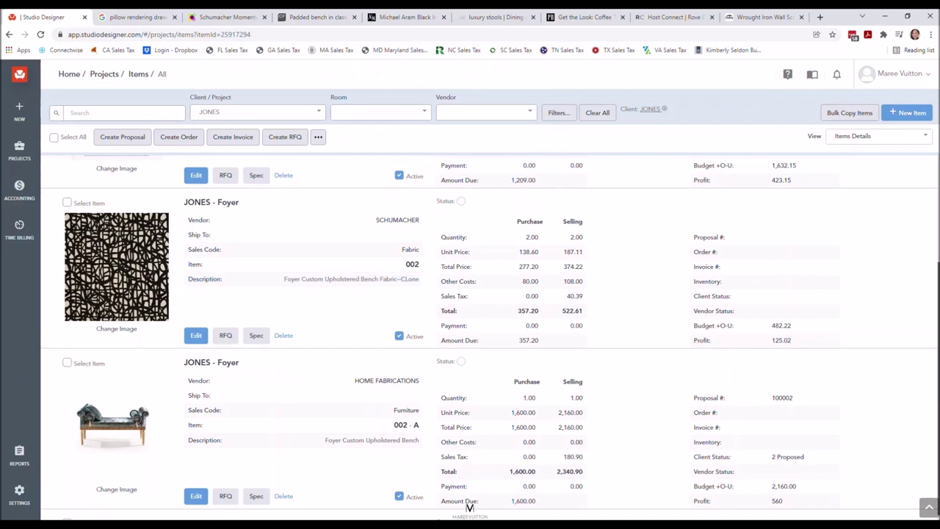
Step: Reopen the cloned bench fabric item and set its item number to 007 and its component to A
{"action": "left_click", "coordinate": [196, 335]}
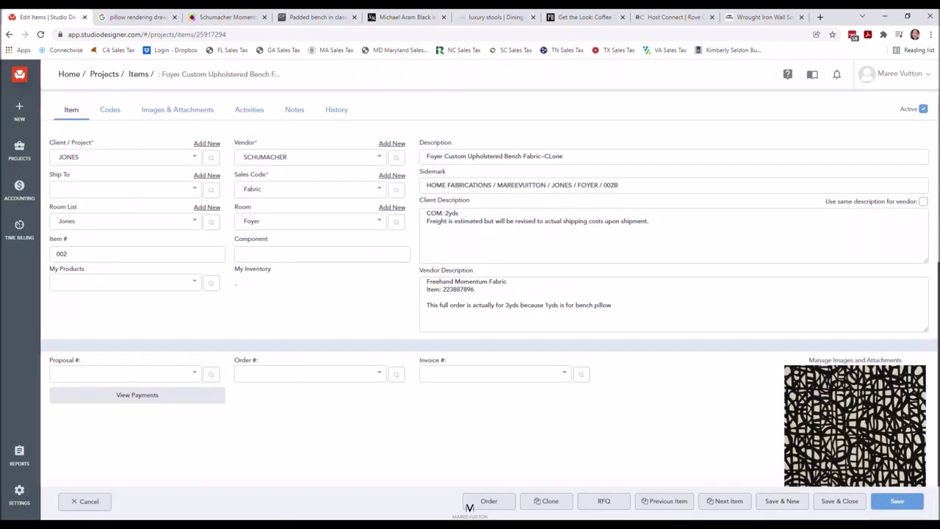
{"action": "double_click", "coordinate": [61, 253]}
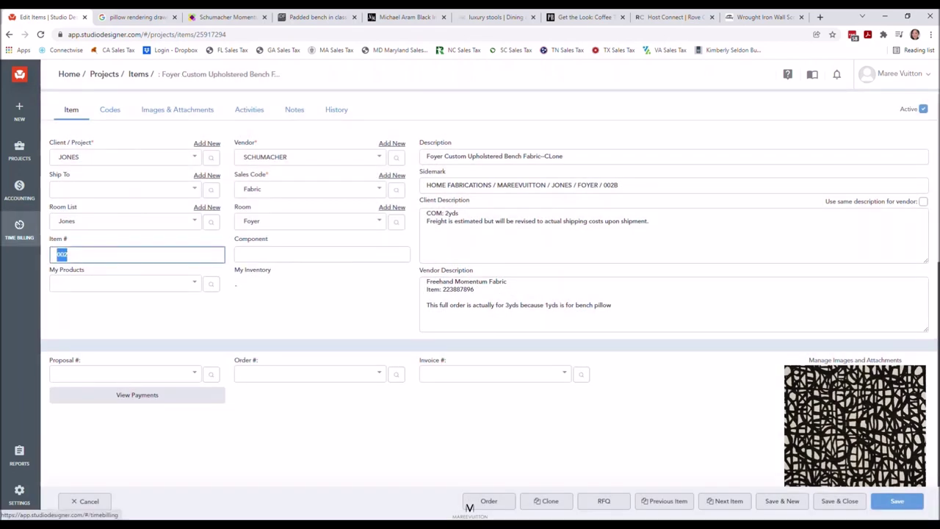
{"action": "type", "text": "007"}
{"action": "key", "text": "Tab"}
{"action": "type", "text": "A"}
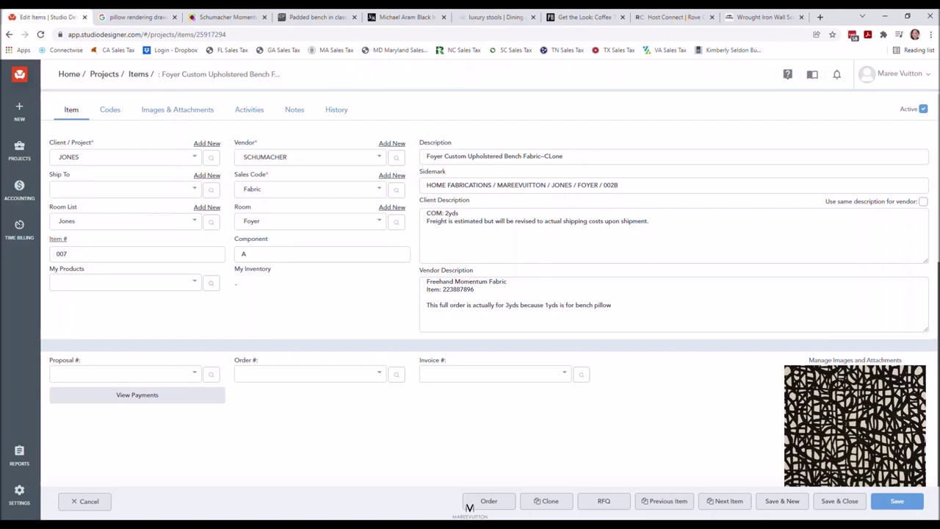
Step: Change the ending of the cloned bench fabric item's description to "--CLONE" in capitals, saving and closing the item
{"action": "left_click_drag", "start_coordinate": [563, 156], "coordinate": [534, 156]}
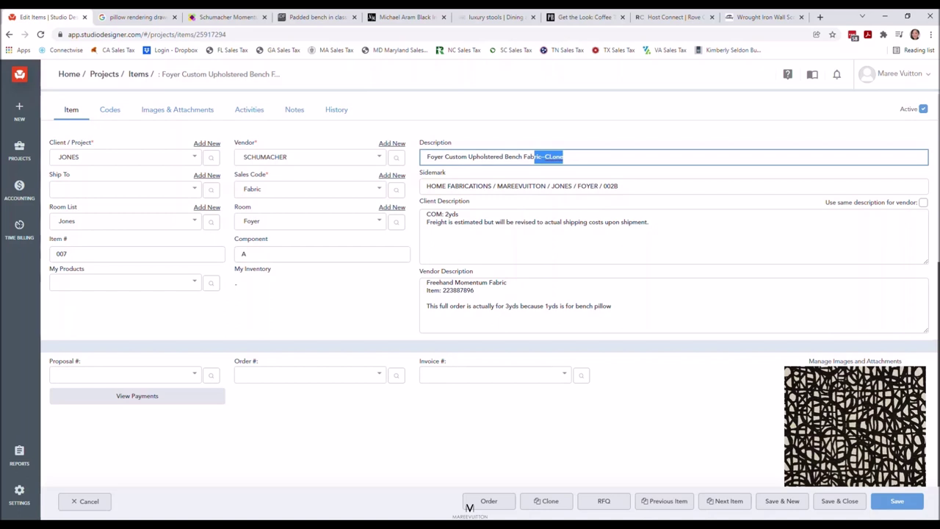
{"action": "left_click", "coordinate": [564, 156]}
{"action": "key", "text": "BackSpace"}
{"action": "key", "text": "BackSpace"}
{"action": "key", "text": "BackSpace"}
{"action": "key", "text": "BackSpace"}
{"action": "key", "text": "BackSpace"}
{"action": "type", "text": "CLONE"}
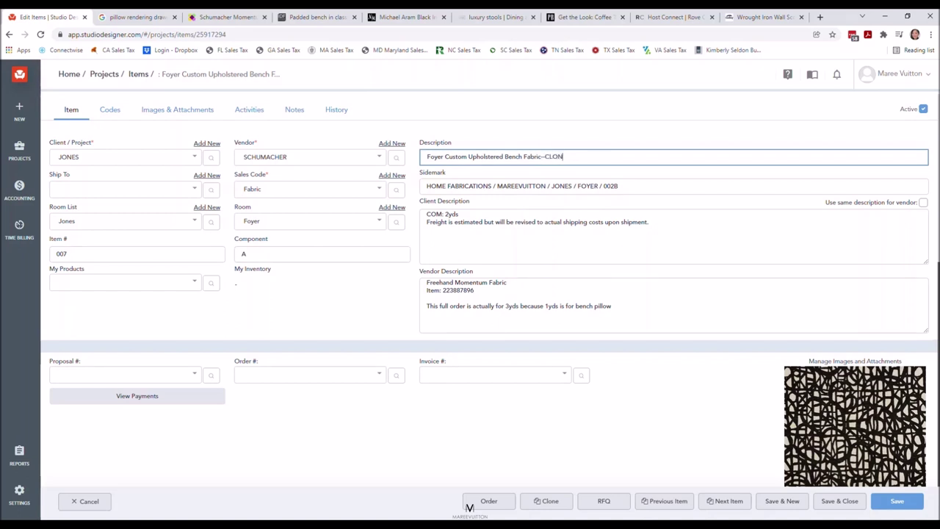
{"action": "left_click", "coordinate": [839, 501]}
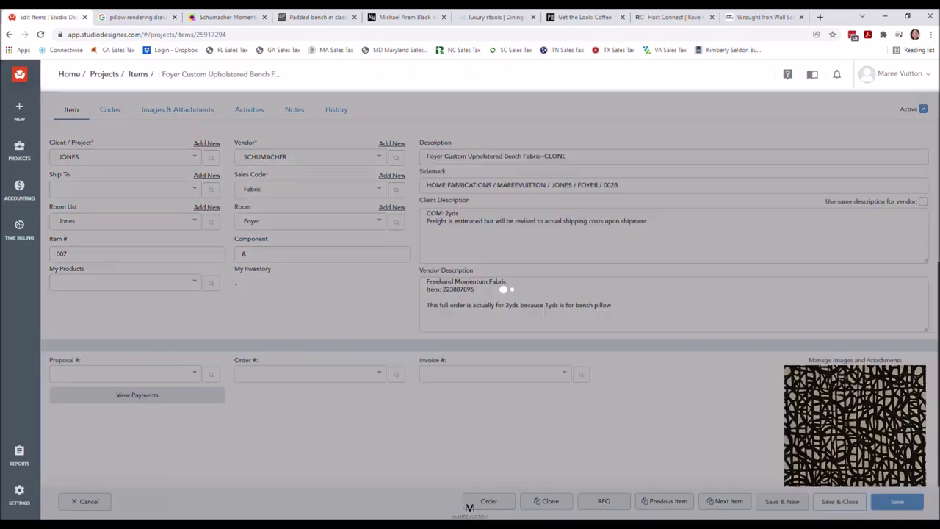
Step: Review the project's foyer items from the area rug 001-A to the cloned bench fabric 007-A, checking item numbers, pricing and proposal numbers
{"action": "scroll", "coordinate": [490, 337], "scroll_direction": "up", "scroll_amount": 15}
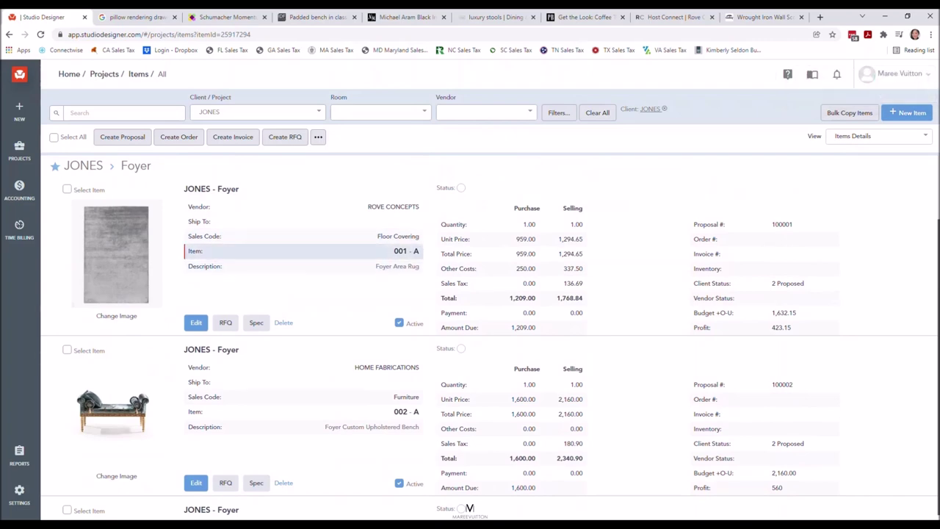
{"action": "scroll", "coordinate": [301, 410], "scroll_direction": "down", "scroll_amount": 2}
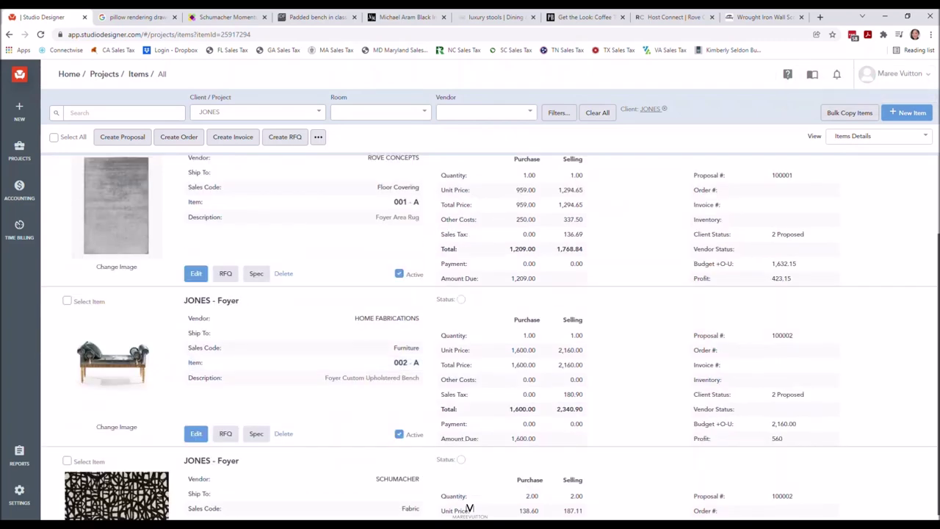
{"action": "scroll", "coordinate": [301, 330], "scroll_direction": "down", "scroll_amount": 1}
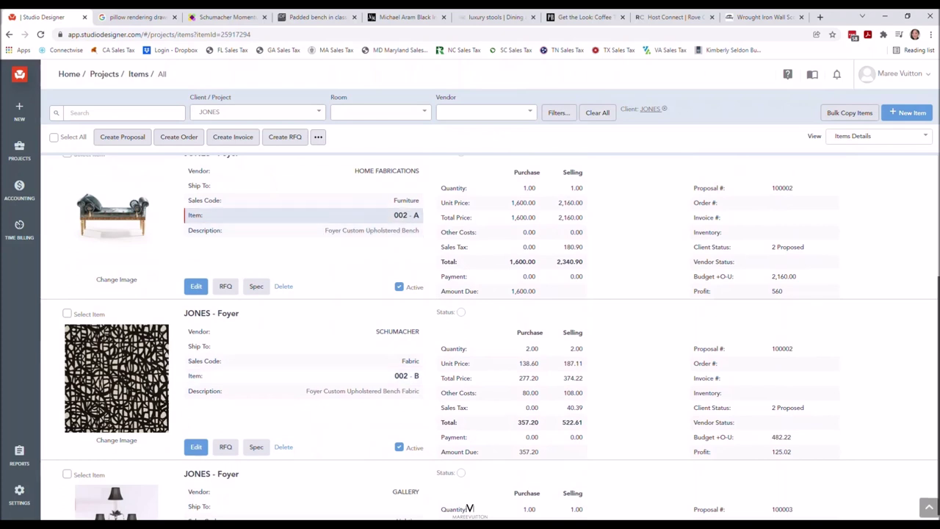
{"action": "scroll", "coordinate": [301, 367], "scroll_direction": "down", "scroll_amount": 1}
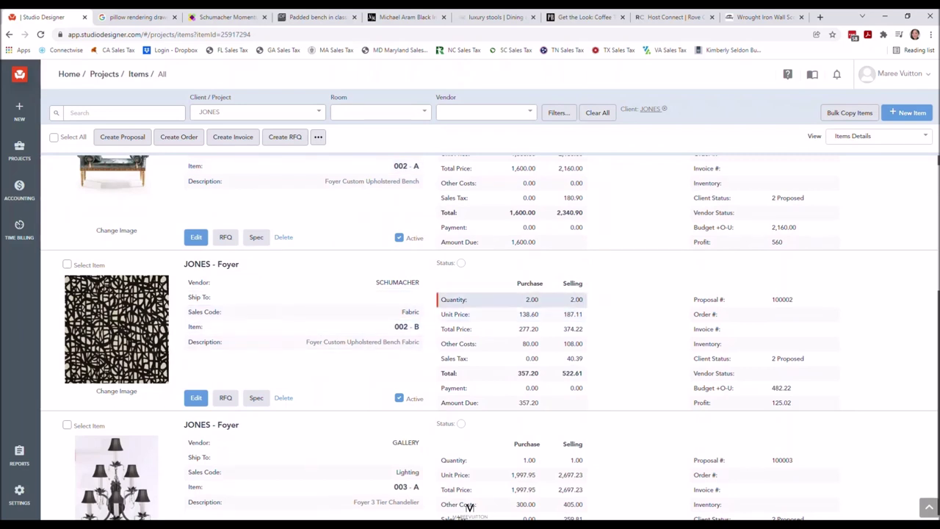
{"action": "scroll", "coordinate": [514, 301], "scroll_direction": "down", "scroll_amount": 2}
{"action": "scroll", "coordinate": [301, 305], "scroll_direction": "down", "scroll_amount": 1}
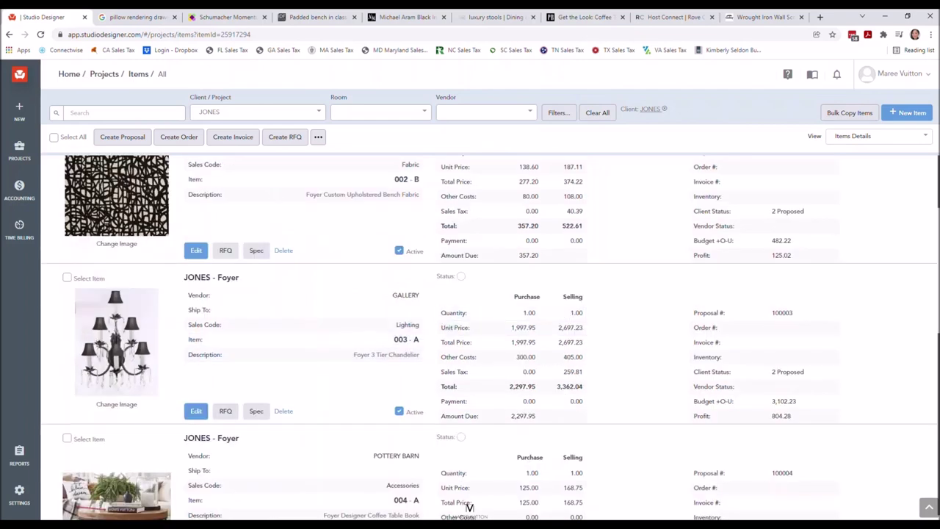
{"action": "scroll", "coordinate": [301, 305], "scroll_direction": "down", "scroll_amount": 1}
{"action": "scroll", "coordinate": [301, 305], "scroll_direction": "down", "scroll_amount": 2}
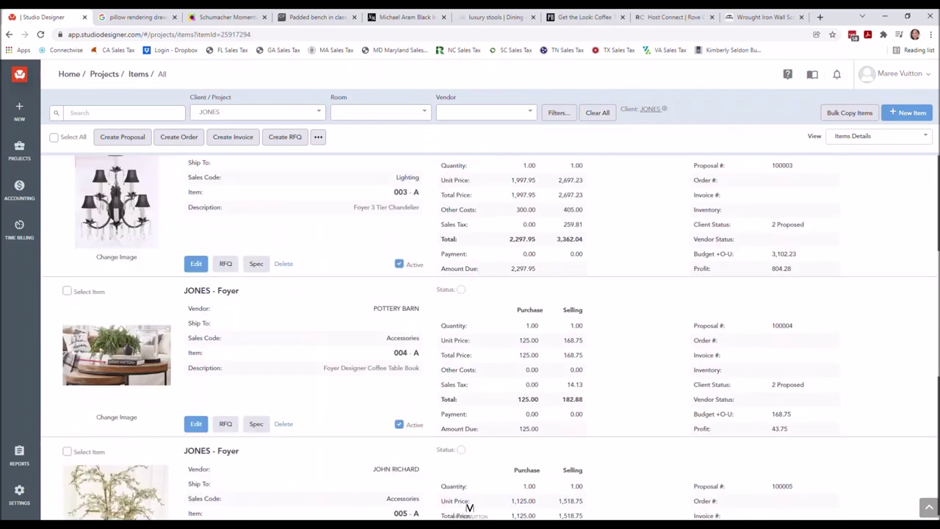
{"action": "scroll", "coordinate": [301, 352], "scroll_direction": "down", "scroll_amount": 3}
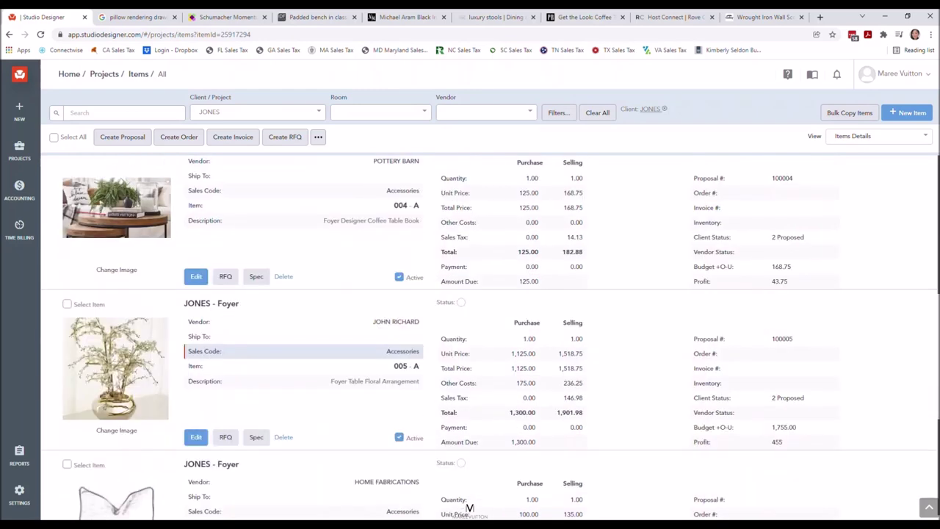
{"action": "scroll", "coordinate": [301, 352], "scroll_direction": "down", "scroll_amount": 2}
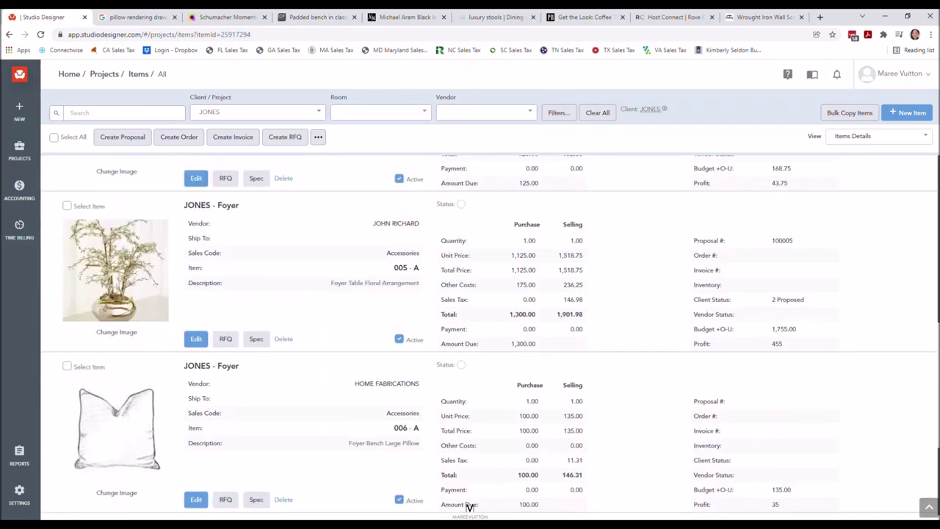
{"action": "scroll", "coordinate": [301, 352], "scroll_direction": "down", "scroll_amount": 2}
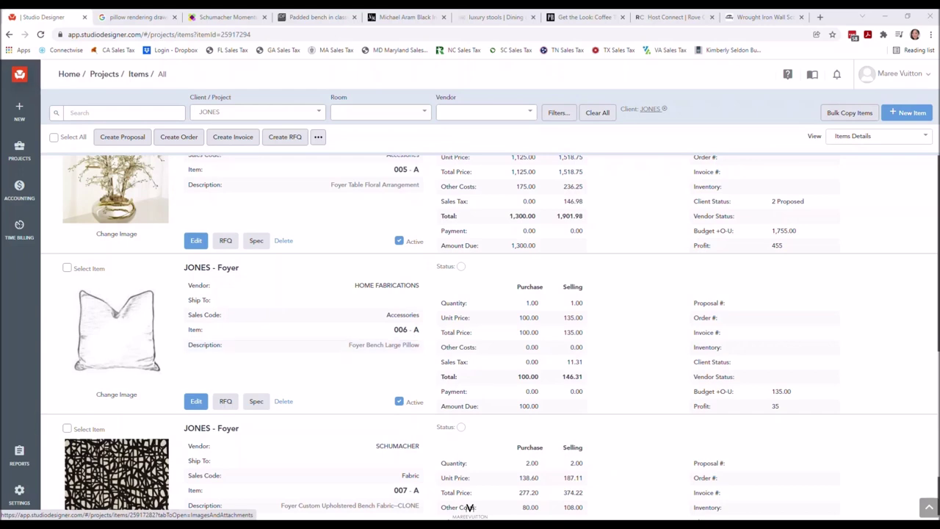
{"action": "scroll", "coordinate": [485, 331], "scroll_direction": "down", "scroll_amount": 3}
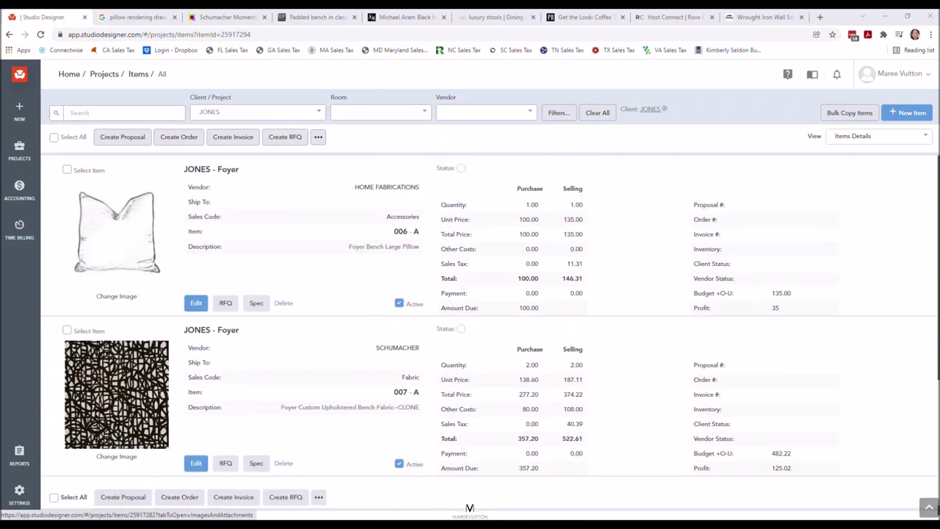